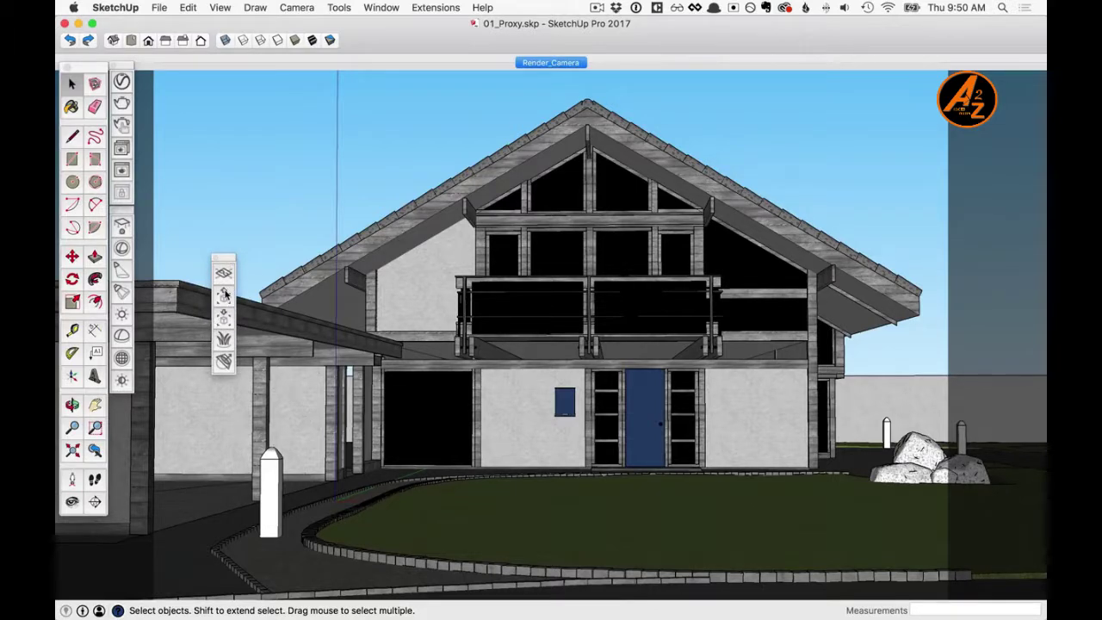
Export the house's wall object as the proxy test.vrmesh on the Desktop and replace the selection with the proxy
left_click_drag(223, 258, 125, 402)
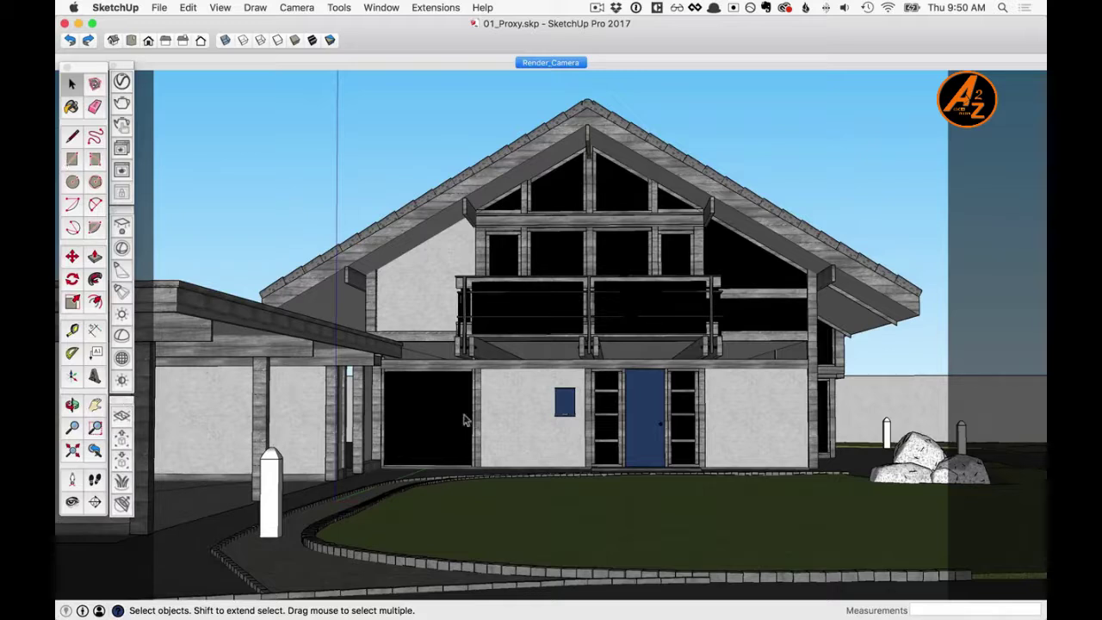
left_click(532, 413)
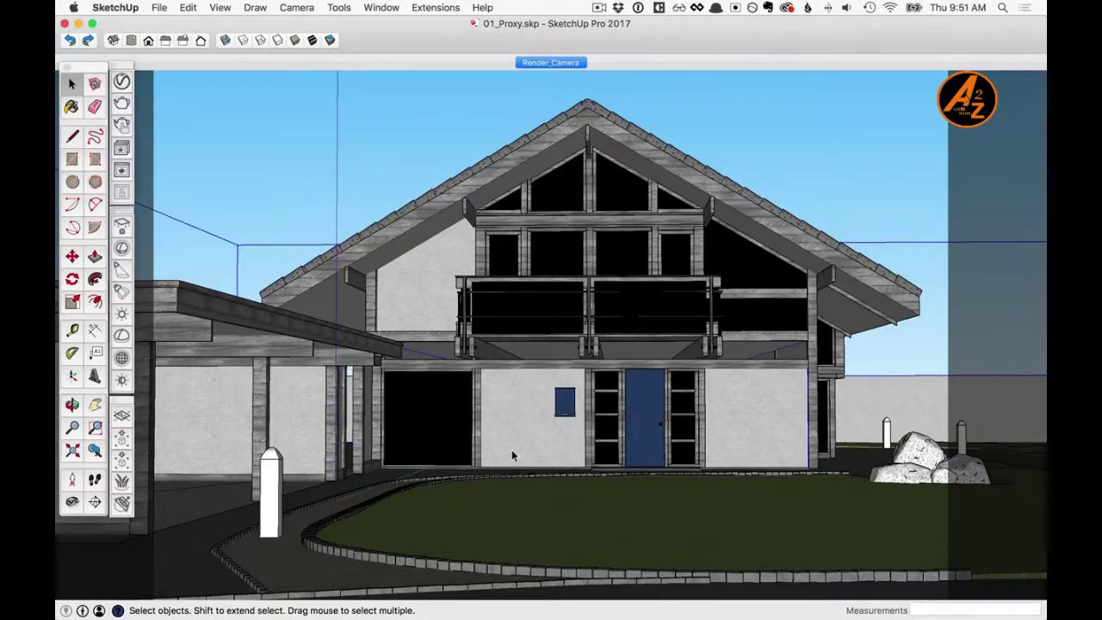
left_click(122, 439)
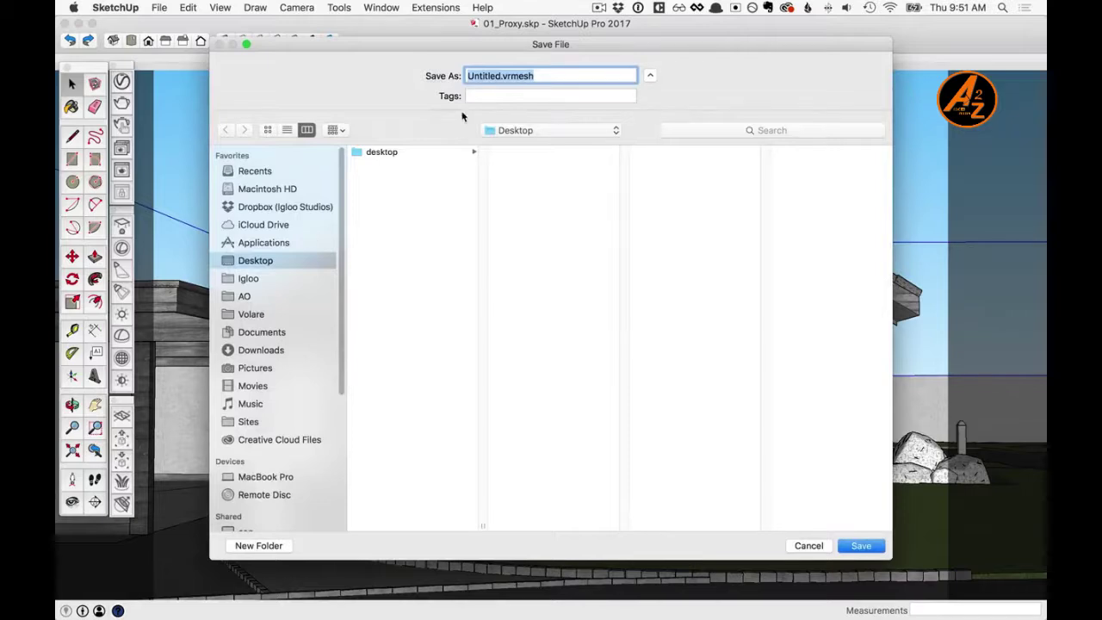
left_click_drag(502, 75, 450, 74)
type("test")
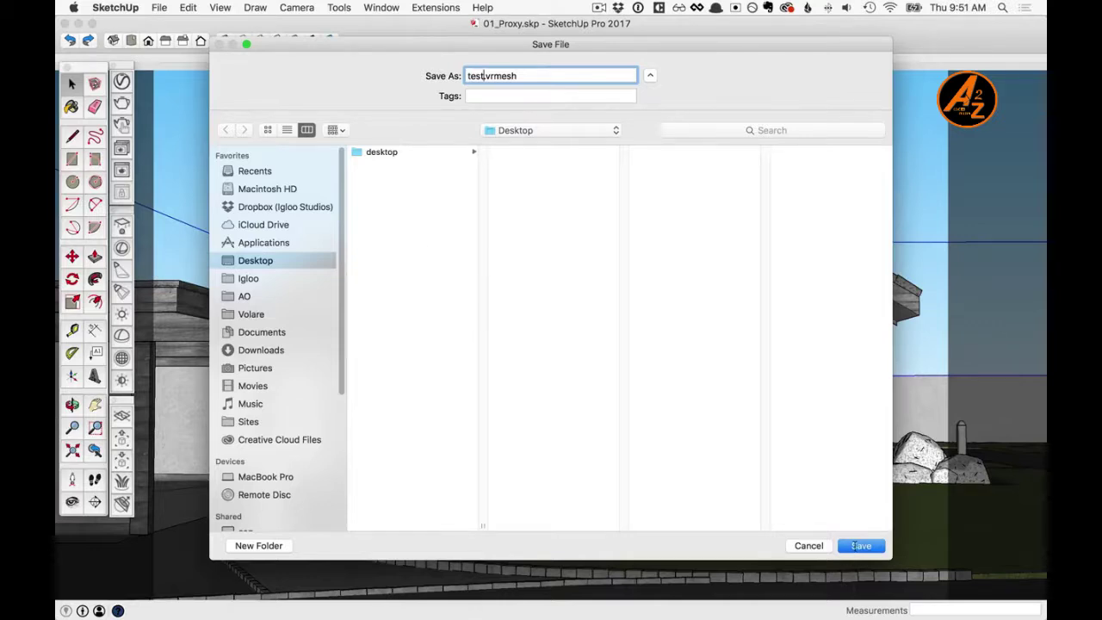
left_click(855, 546)
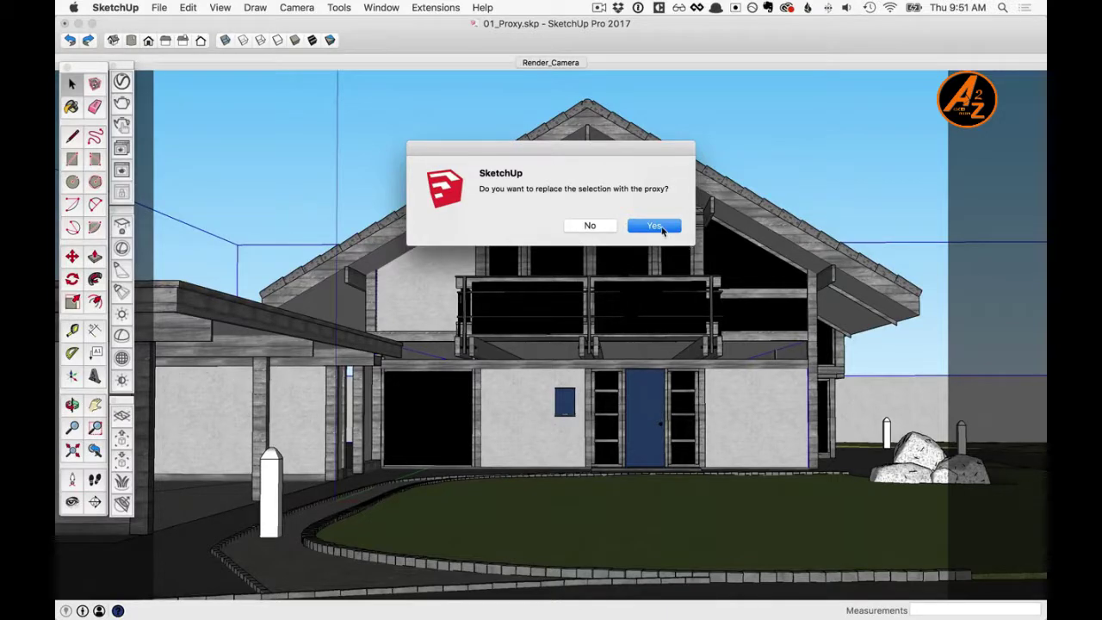
left_click(656, 227)
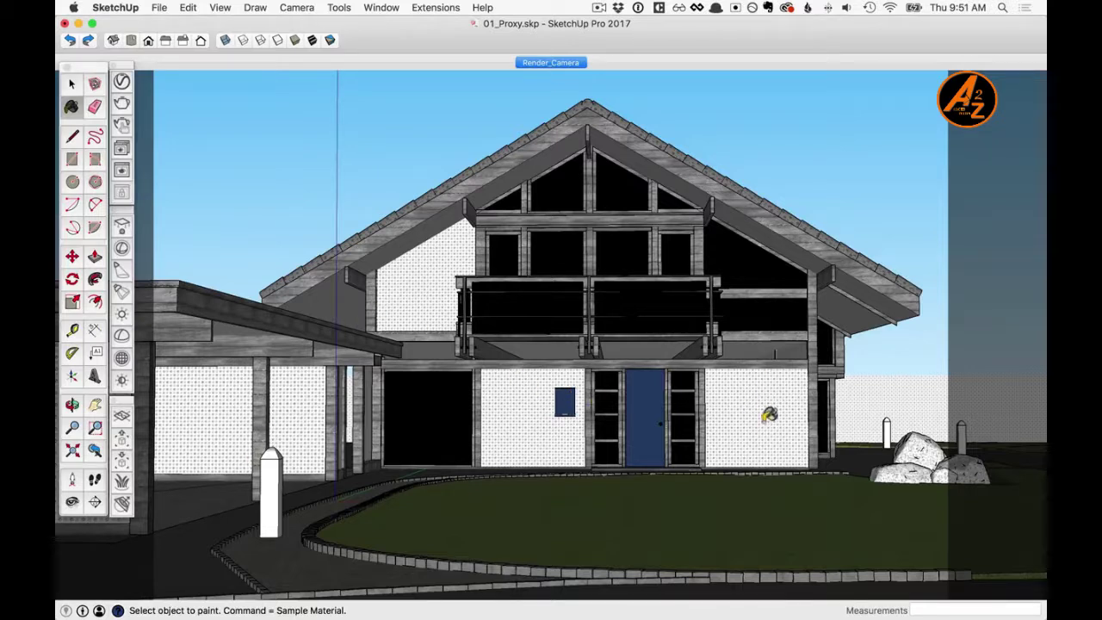
Sample the material of the light wall beside the front door
key("super")
left_click(729, 462)
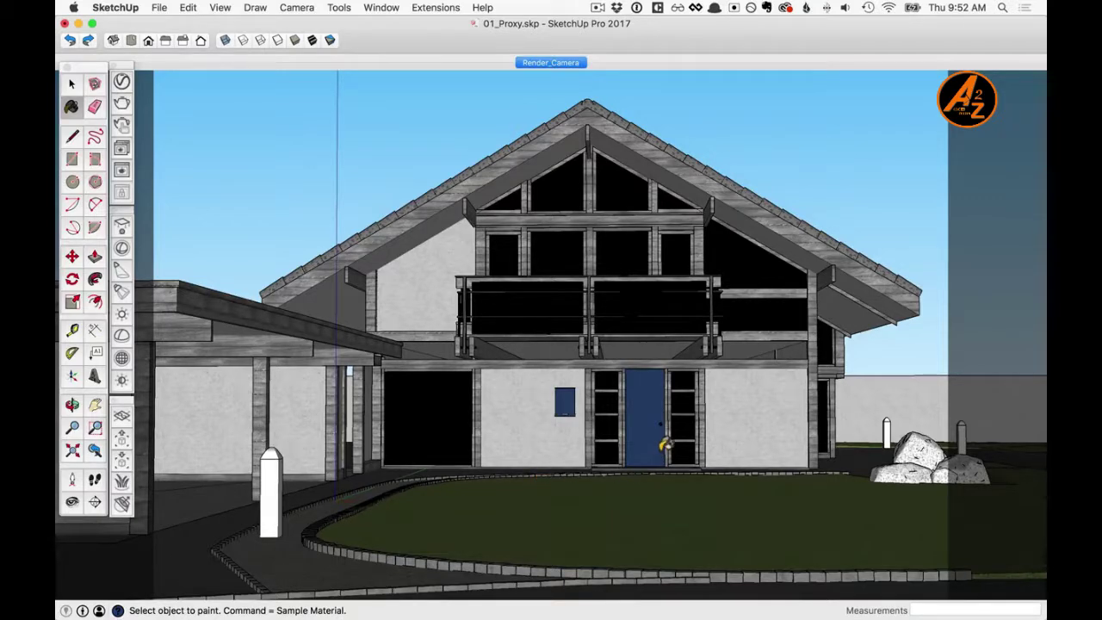
Import the proxy Tree.vrmesh from the Assets/proxy folder of Lesson_02_Revised
middle_click_drag(727, 370, 622, 507)
scroll(621, 507, "down", 5)
mouse_move(701, 387)
middle_mouse_down()
mouse_move(568, 500)
mouse_move(509, 448)
mouse_move(388, 452)
middle_mouse_up()
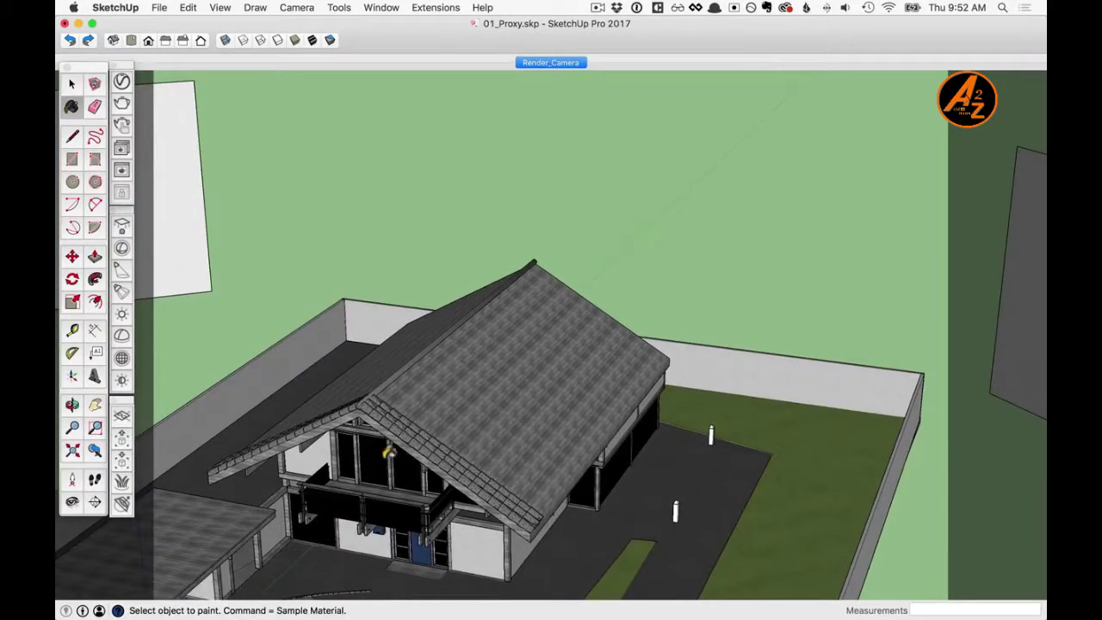
left_click(123, 465)
left_click(629, 147)
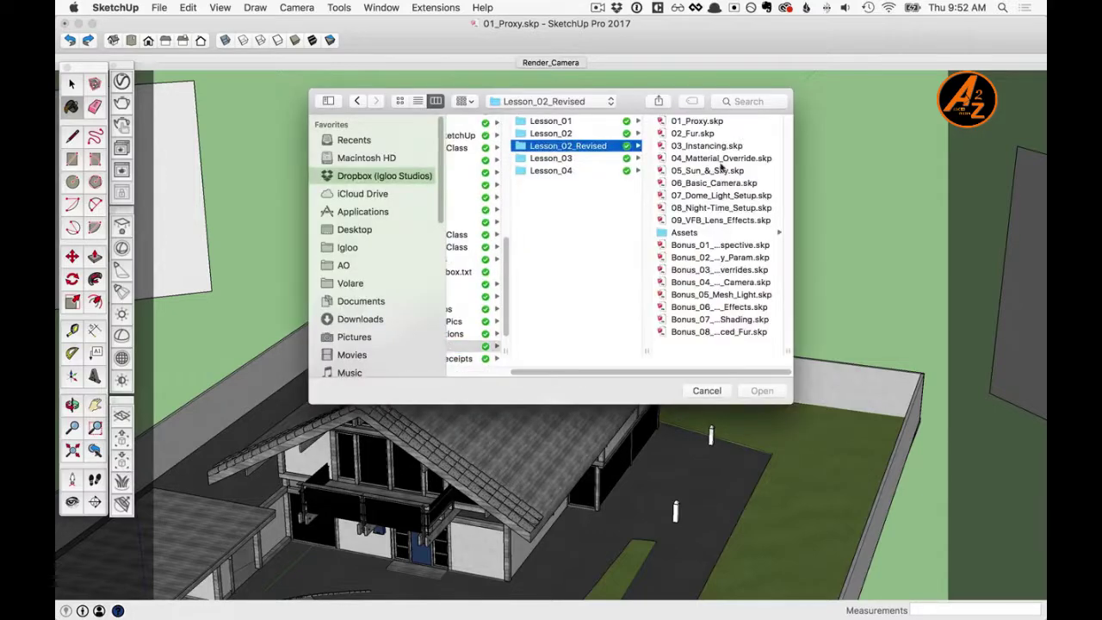
left_click(719, 233)
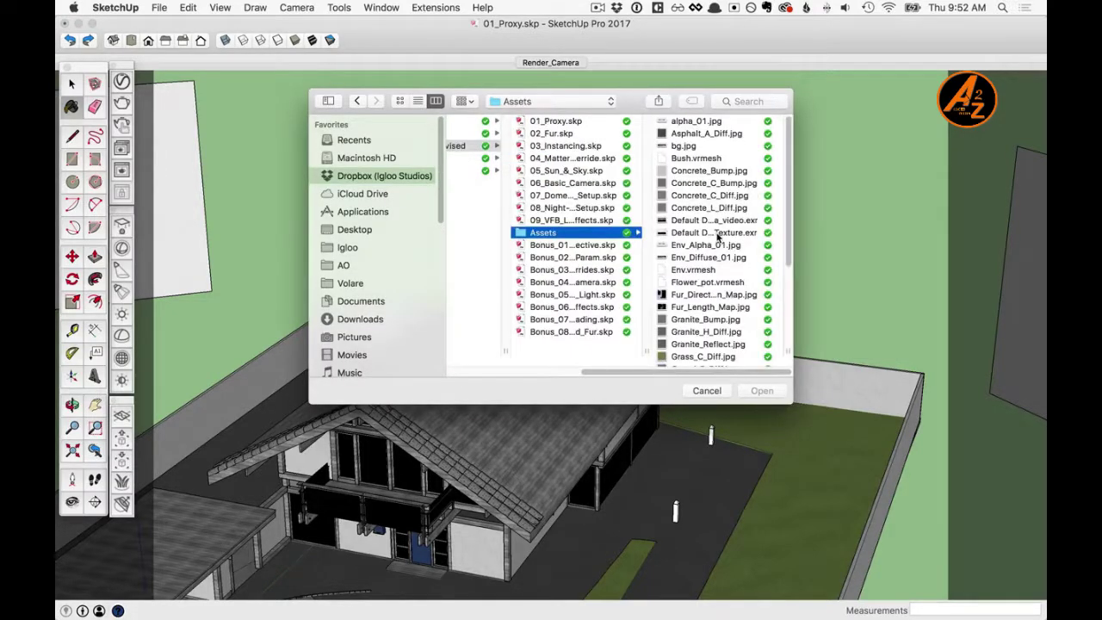
scroll(716, 238, "down", 3)
scroll(716, 239, "down", 2)
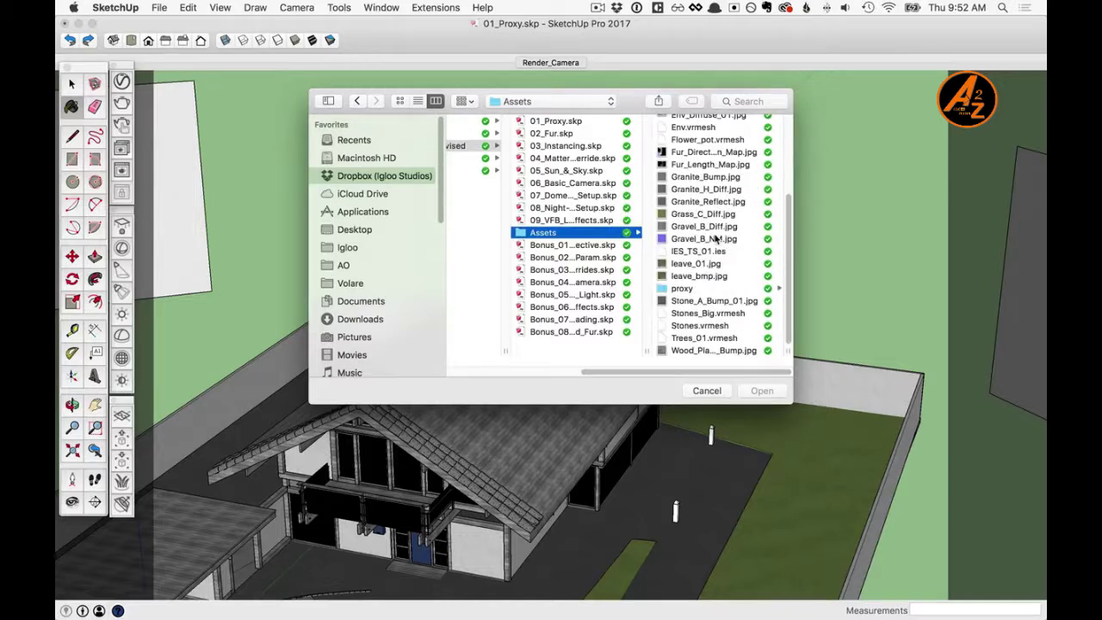
left_click(698, 290)
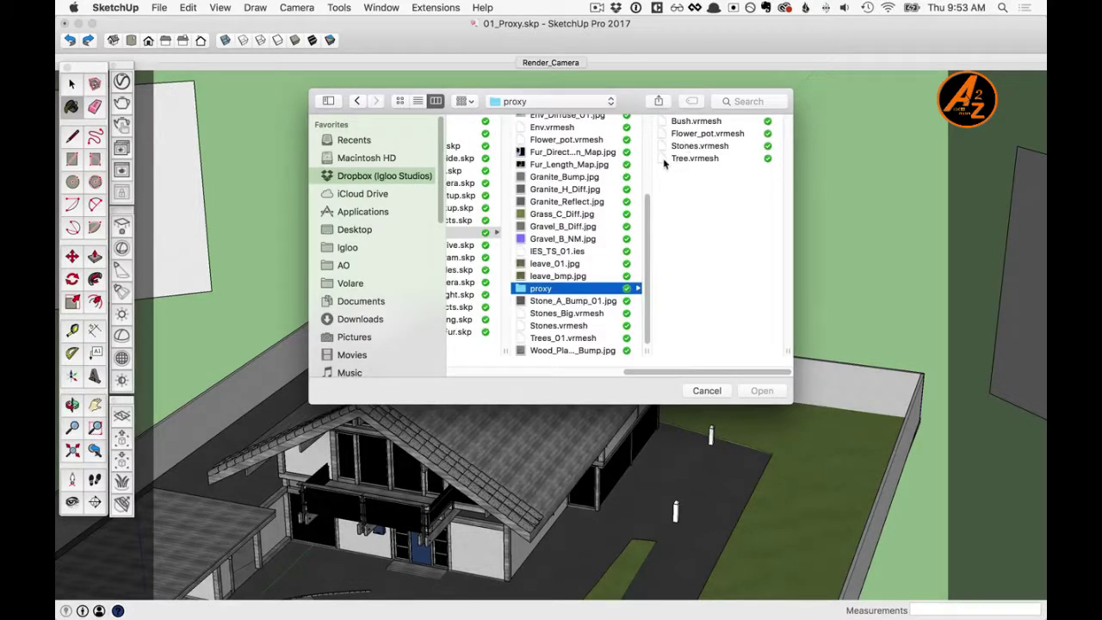
left_click(693, 159)
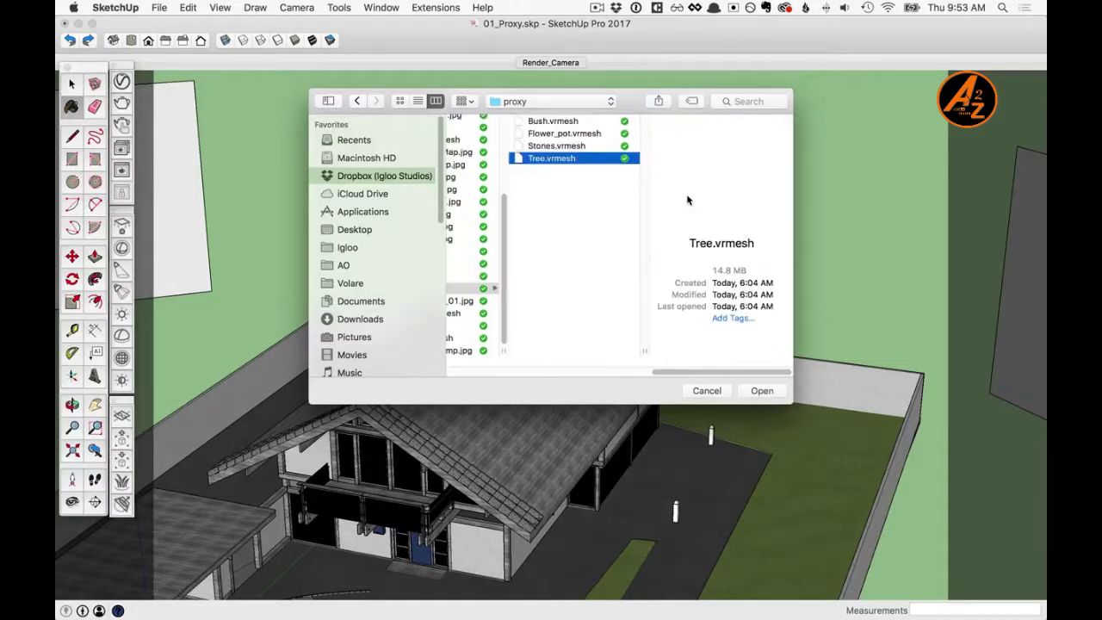
left_click(762, 390)
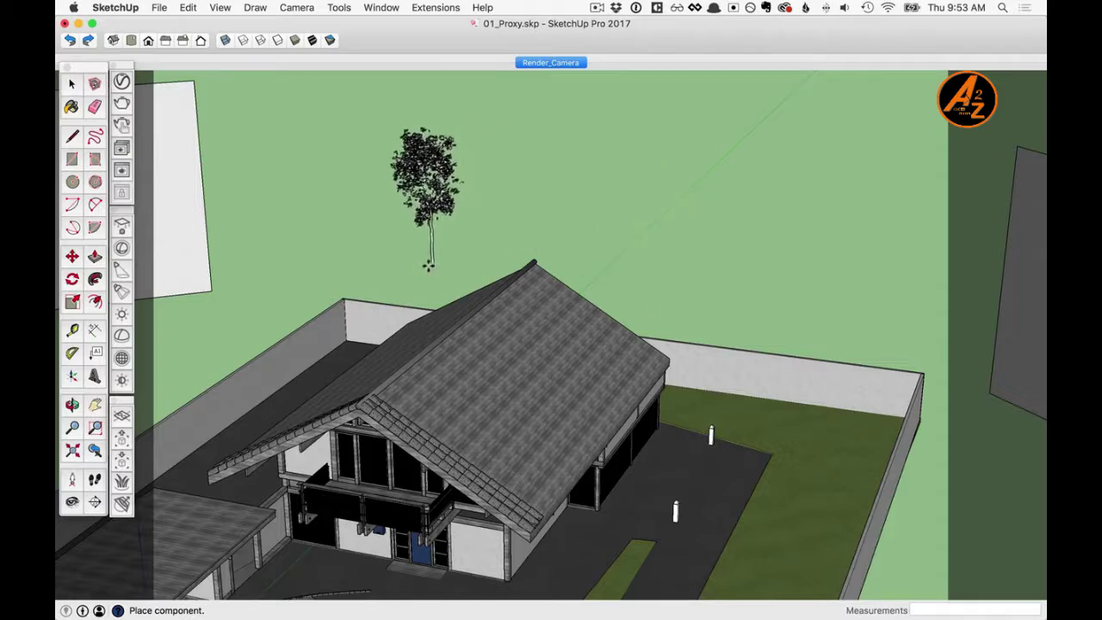
Place seven copies of the tree proxy around the house's rear, three on one side and four on the other
left_click(405, 277)
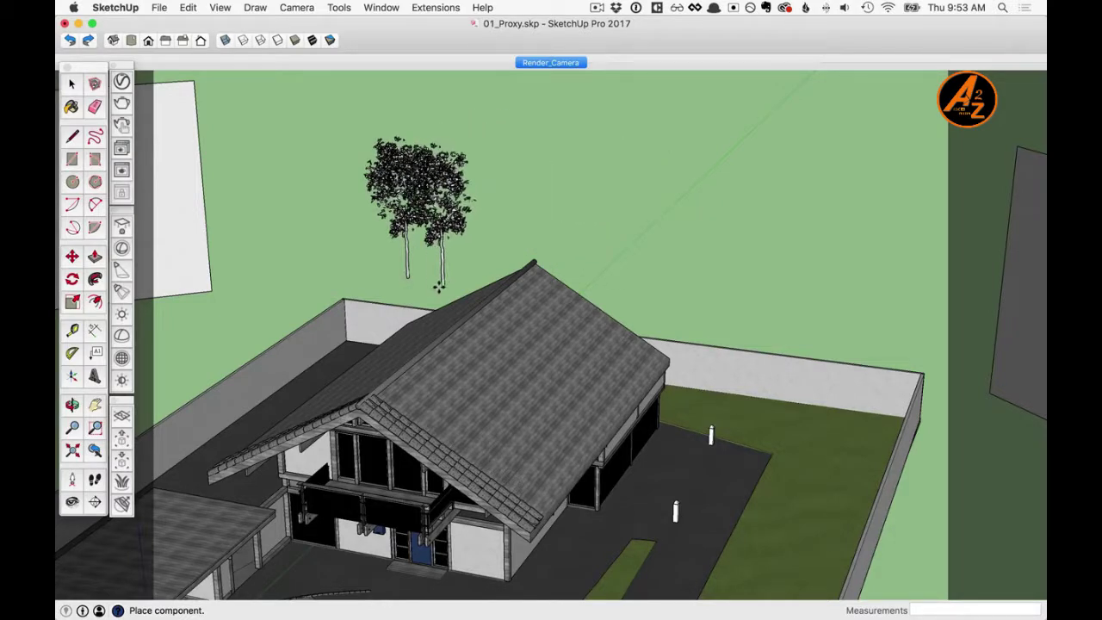
left_click(479, 264)
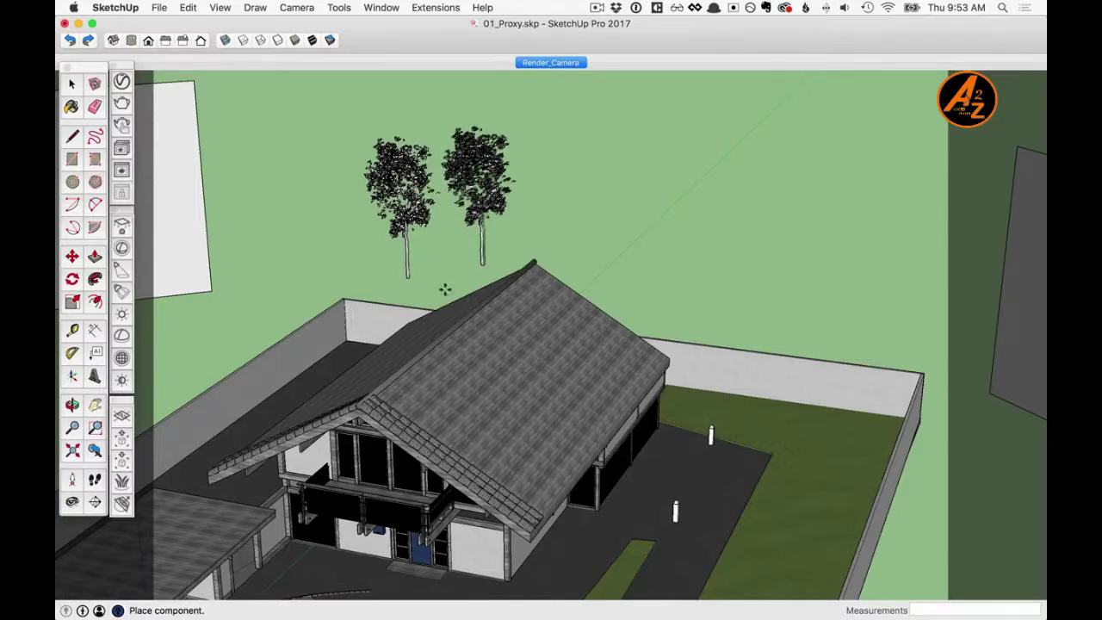
left_click(351, 351)
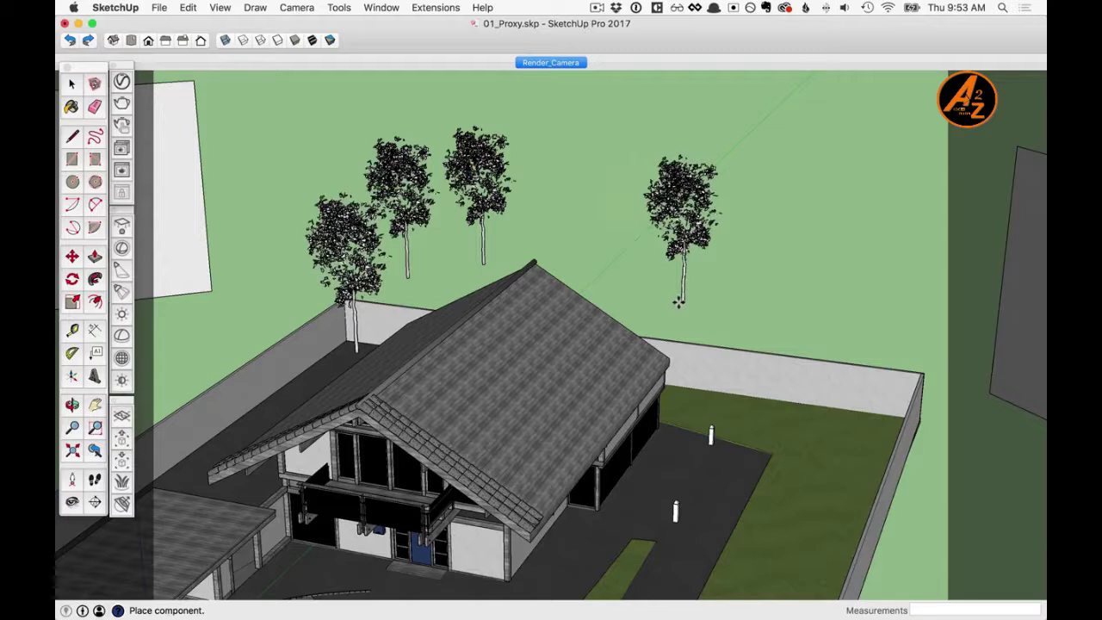
left_click(678, 301)
left_click(777, 324)
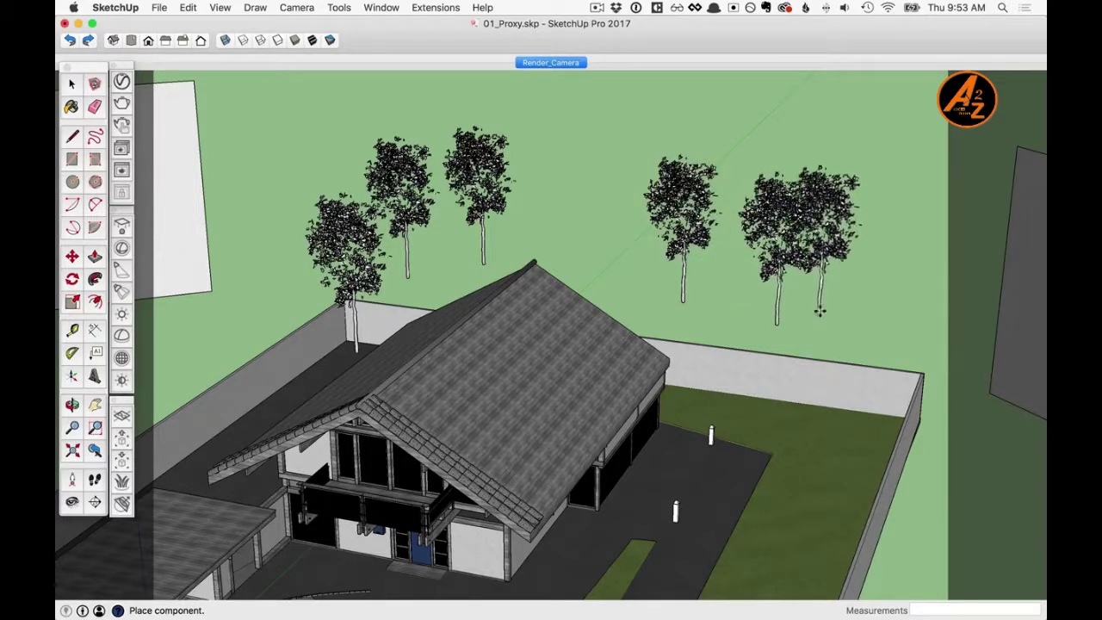
left_click(840, 297)
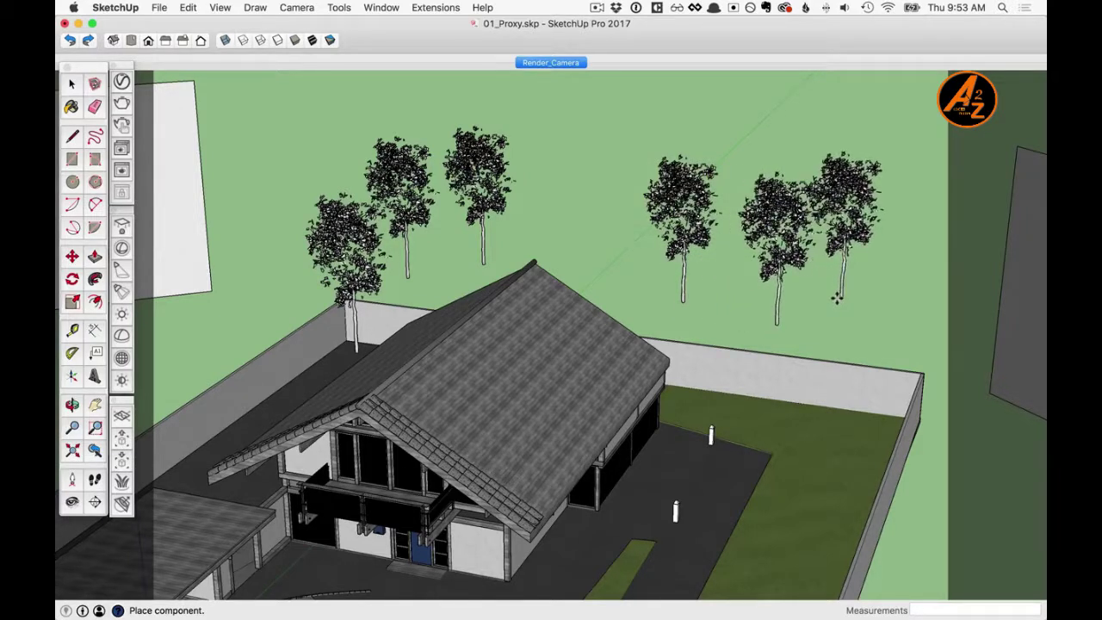
left_click(823, 345)
key("space")
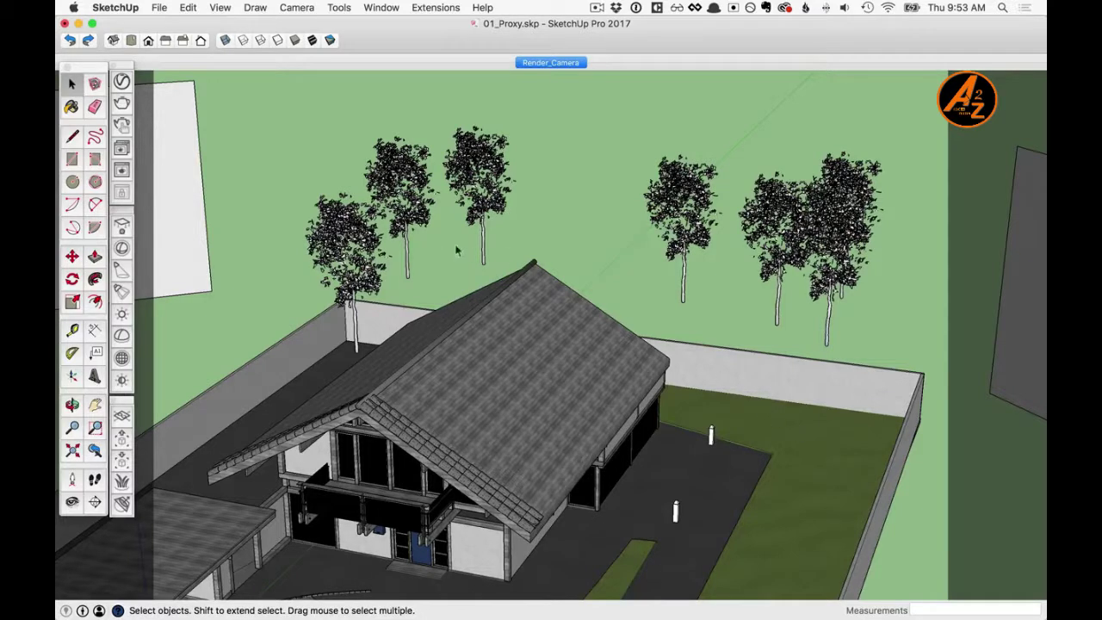
Move the lone tree behind the boundary wall about 4.61 m toward the house and rotate it about 105 degrees
left_click(682, 274)
key("m")
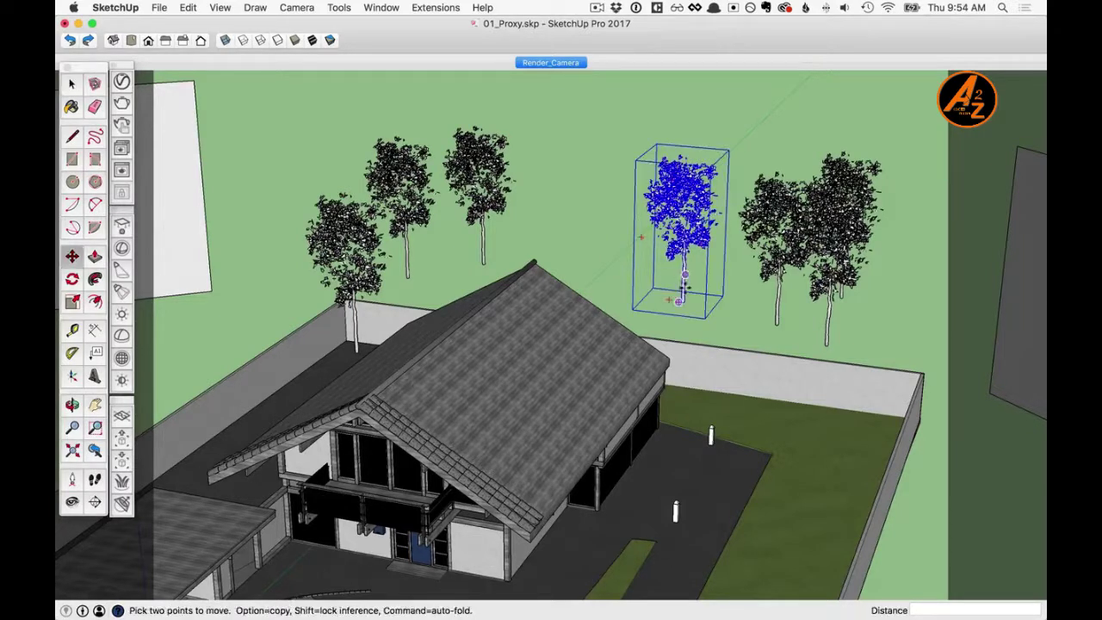
left_click(684, 303)
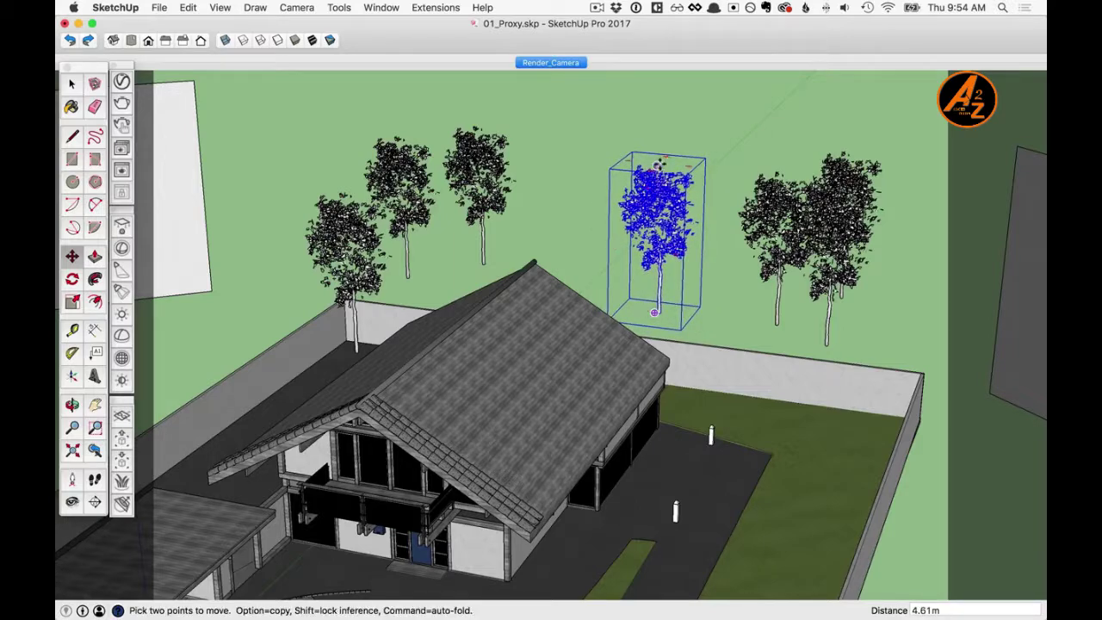
middle_click_drag(660, 311, 655, 237)
left_click(695, 128)
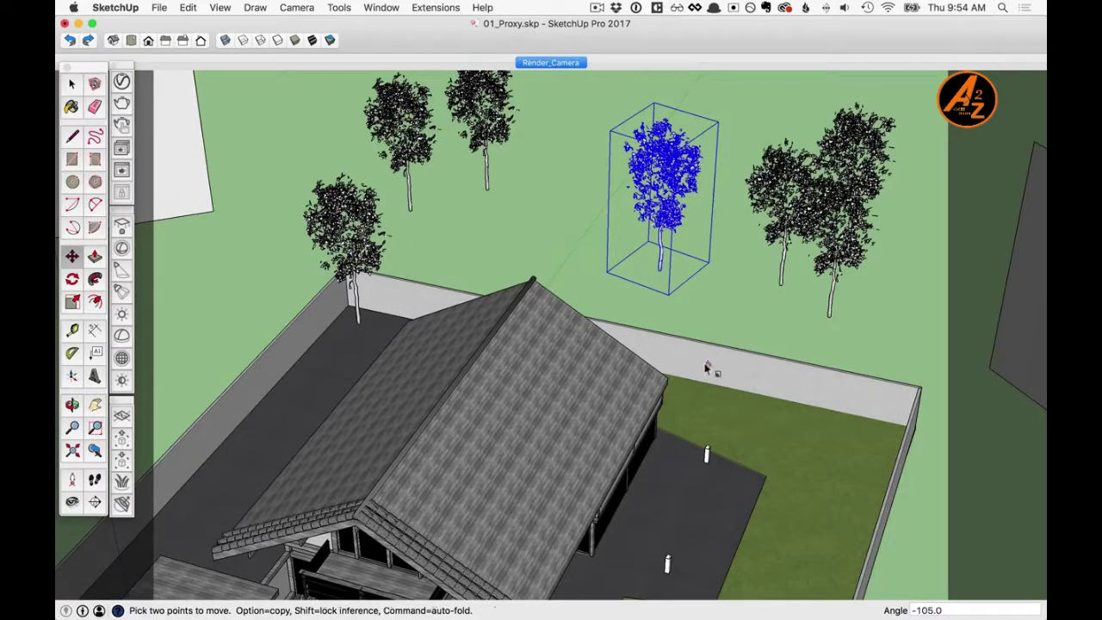
Scale up the rotated tree behind the house
key("s")
left_click_drag(685, 148, 687, 116)
key("space")
Scale down the front tree of the overlapping cluster and move it about 3.68 m toward the lone tree
left_click(836, 226)
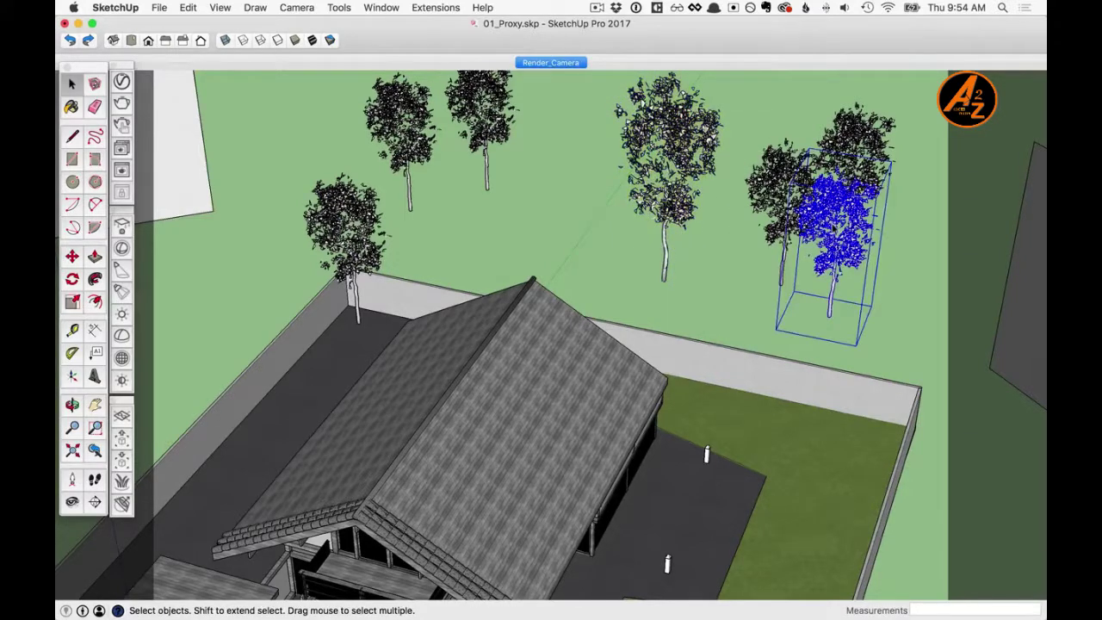
key("s")
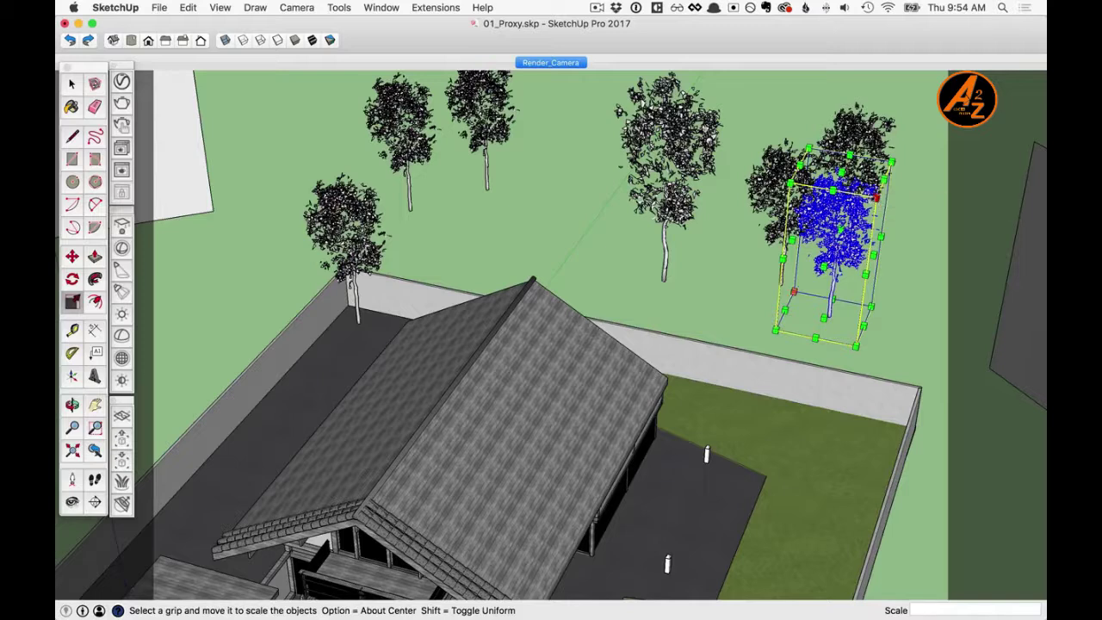
left_click_drag(877, 198, 864, 212)
key("m")
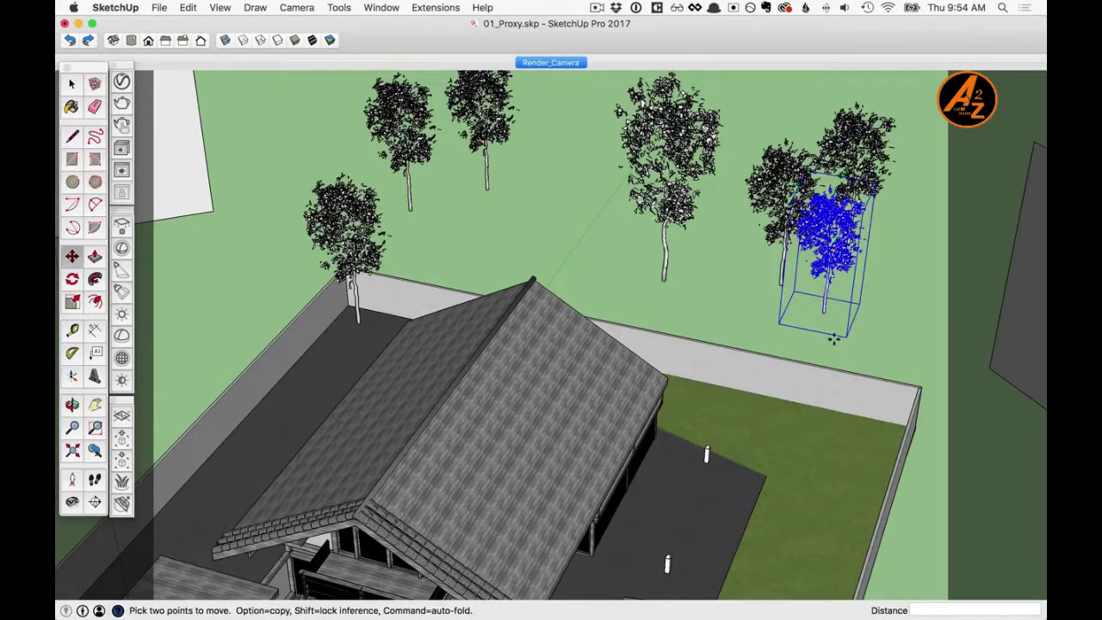
left_click_drag(824, 317, 796, 328)
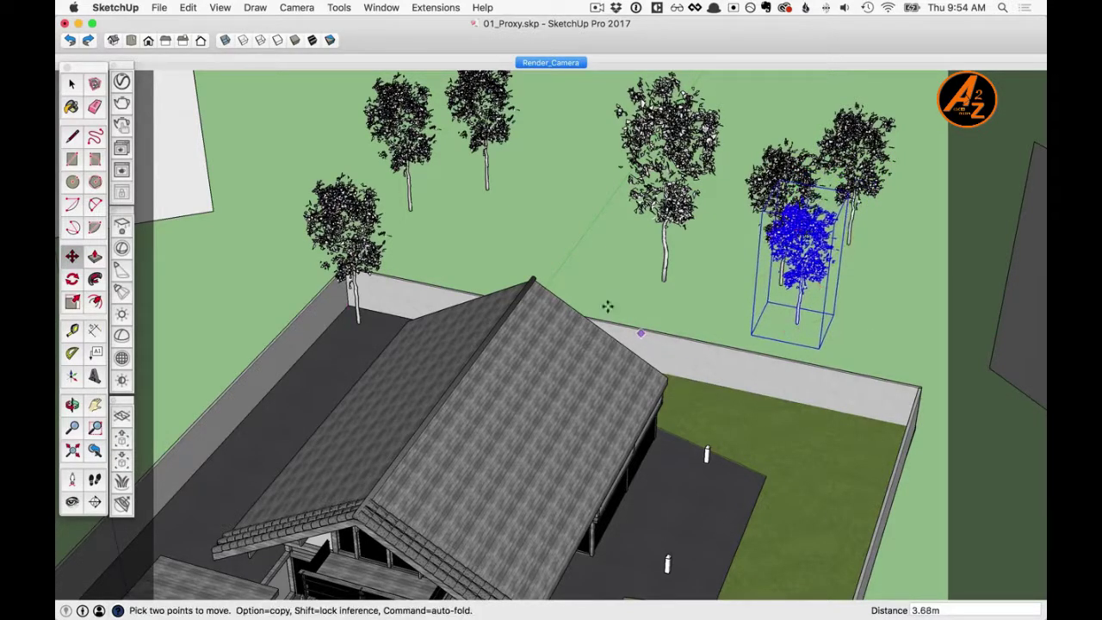
Scale up the middle tree of the three-tree group at the house's rear corner
key("space")
left_click(402, 139)
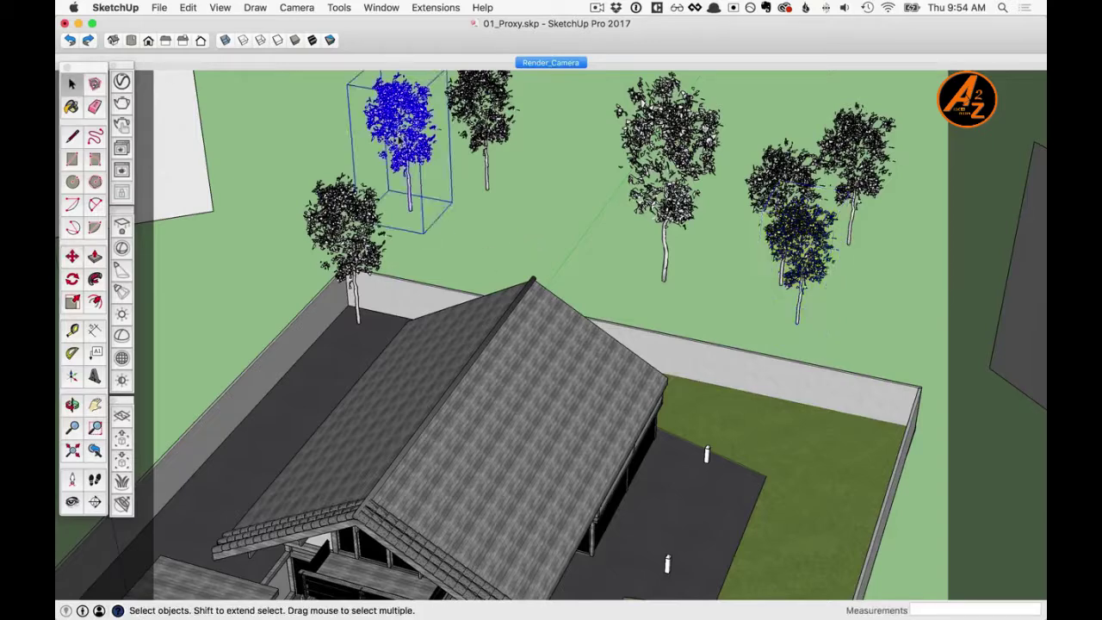
middle_click_drag(417, 159, 386, 160)
key("s")
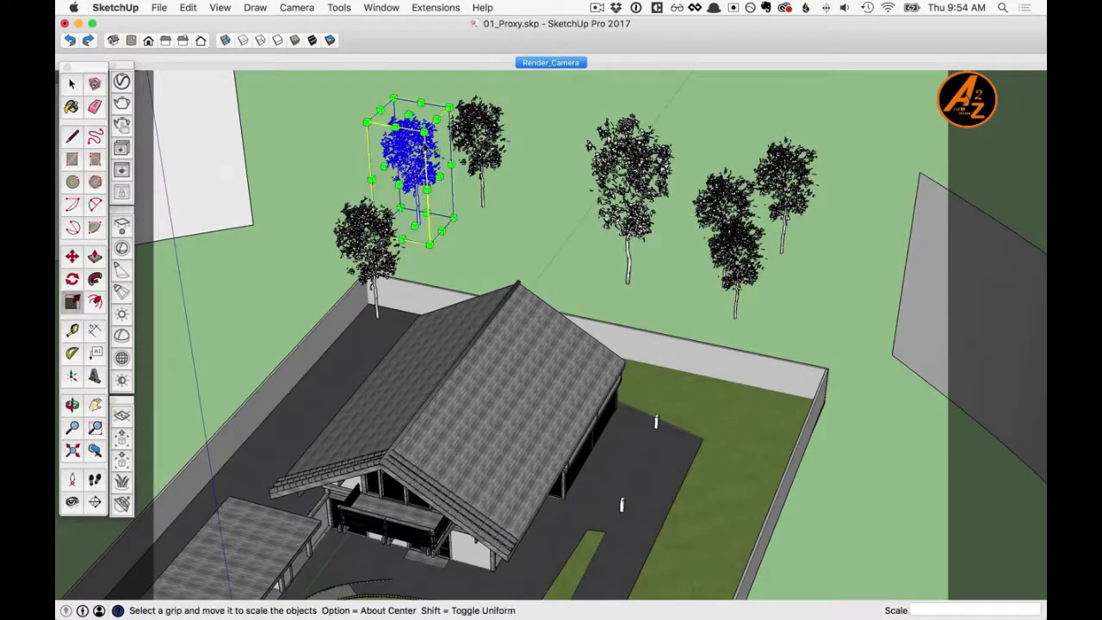
Import the Bush.vrmesh proxy and place copies of it across the lawn at the house's rear corner, near the boundary wall
left_click(125, 462)
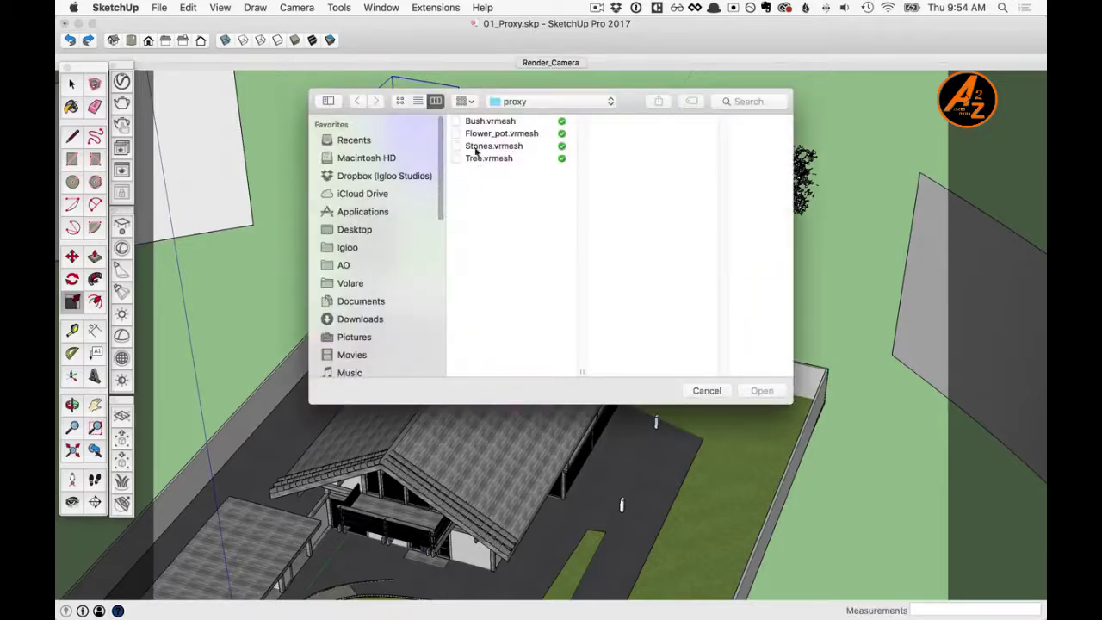
left_click(476, 123)
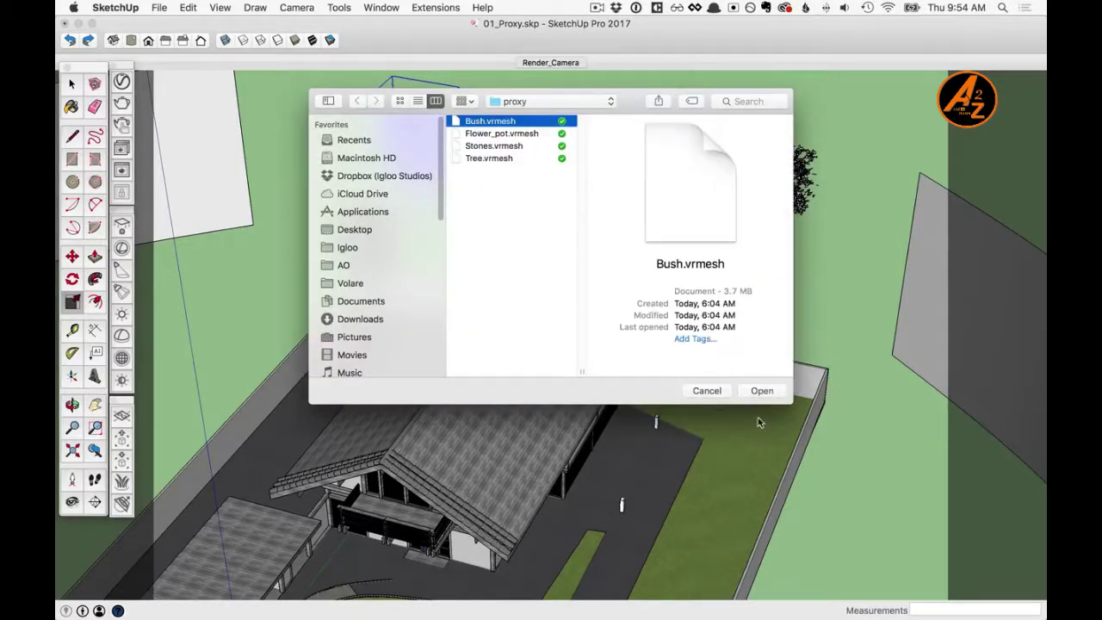
left_click(769, 392)
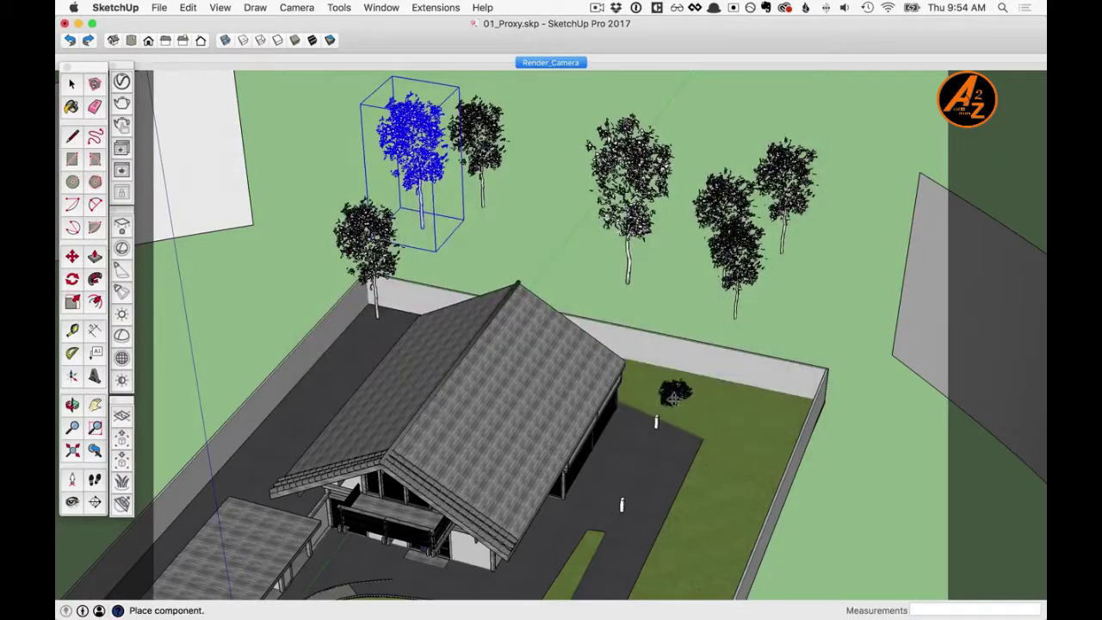
left_click(670, 392)
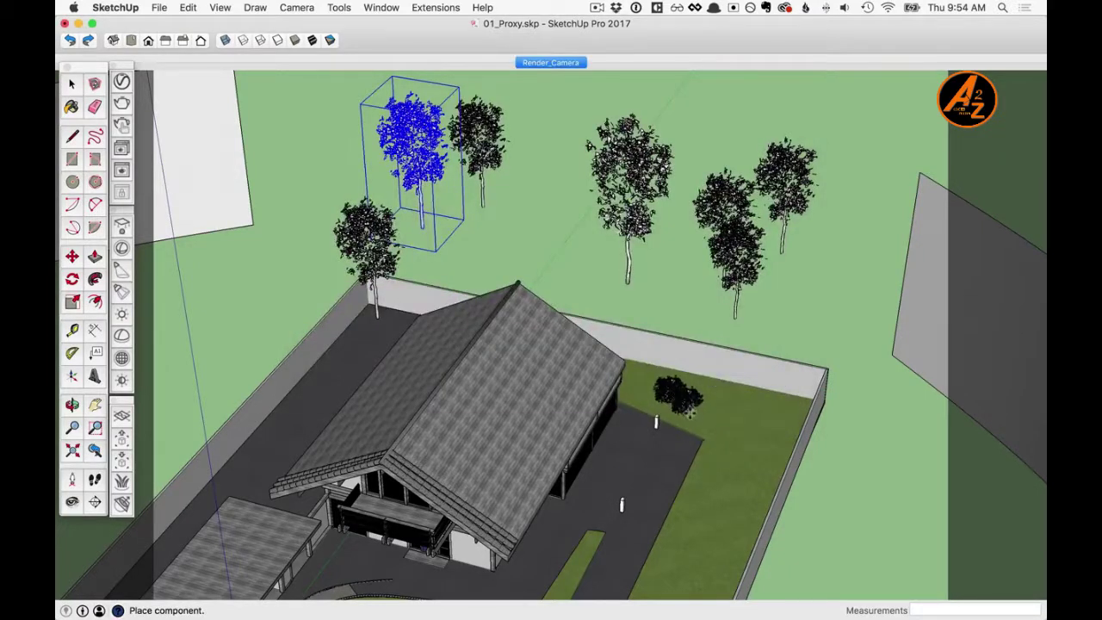
left_click(737, 402)
left_click(785, 421)
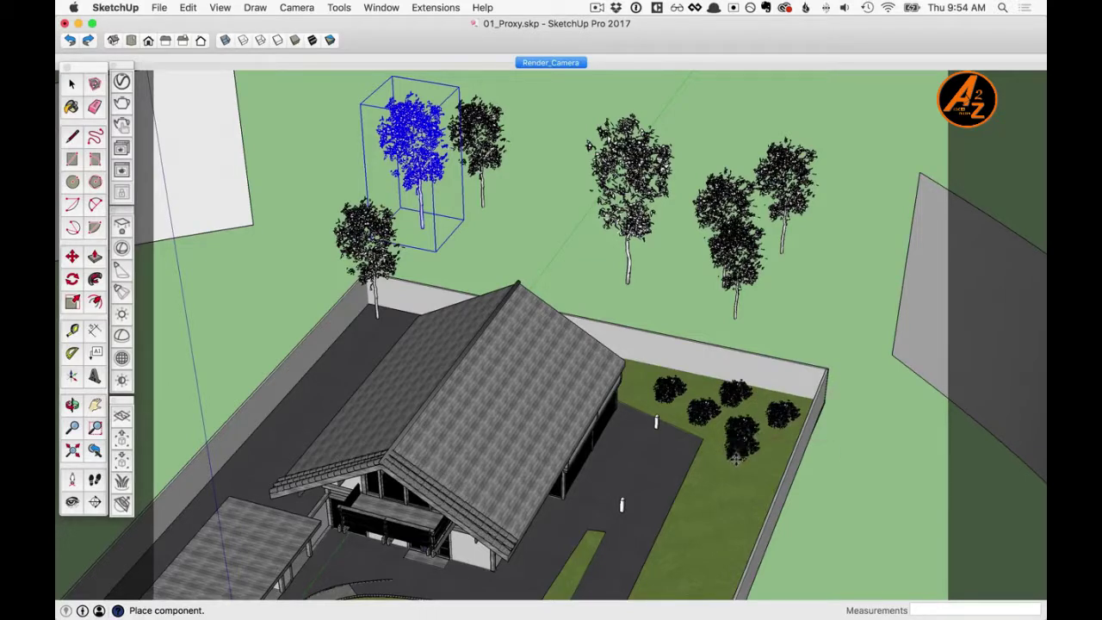
left_click(741, 446)
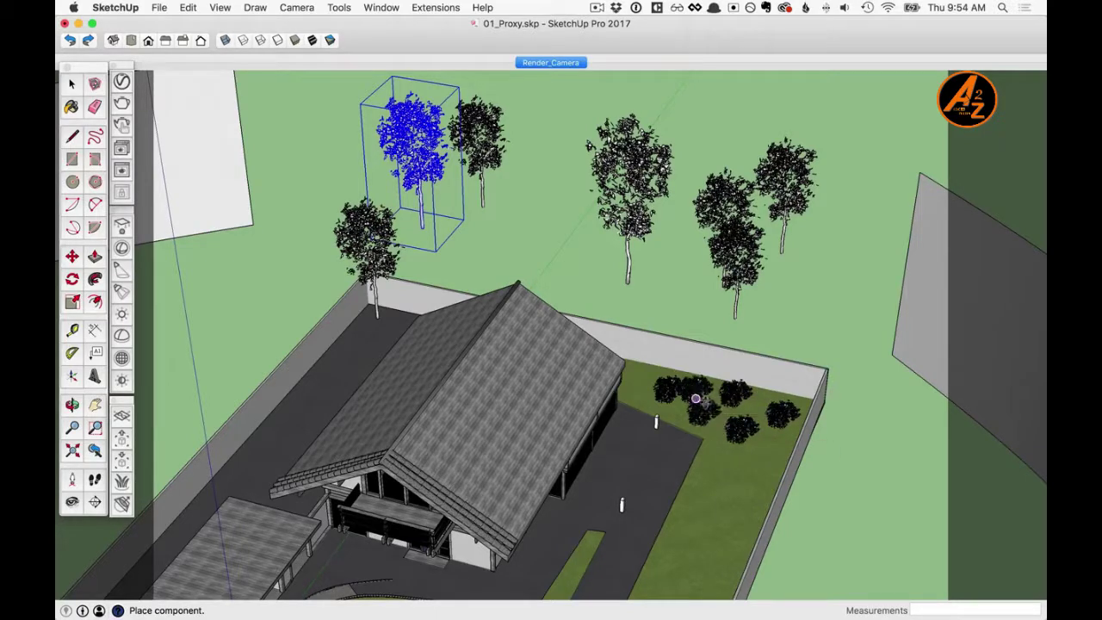
left_click(696, 398)
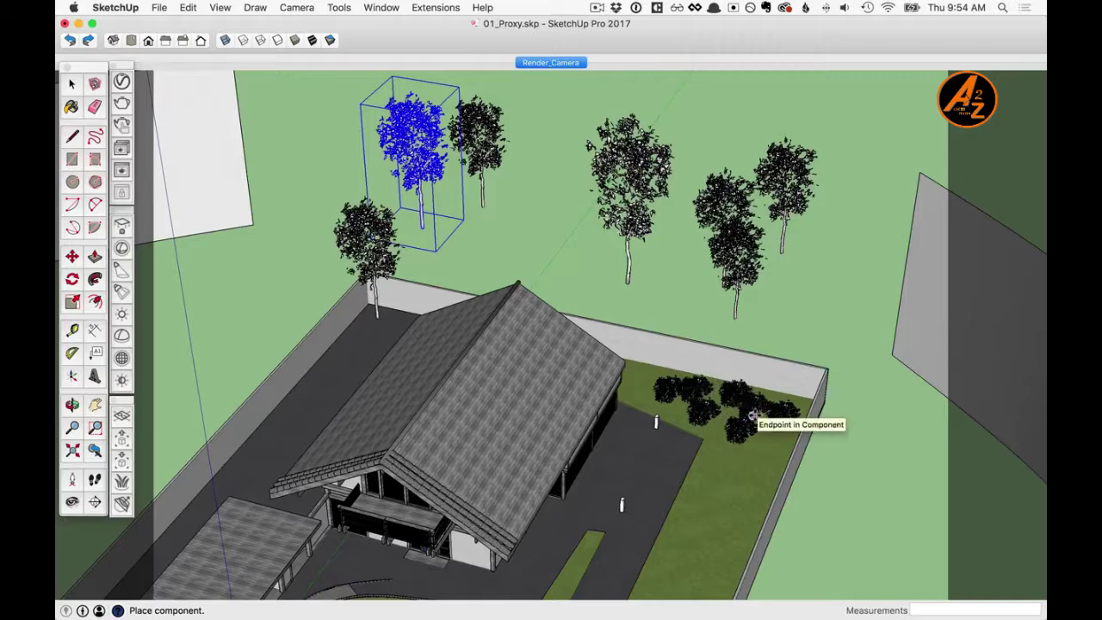
key("space")
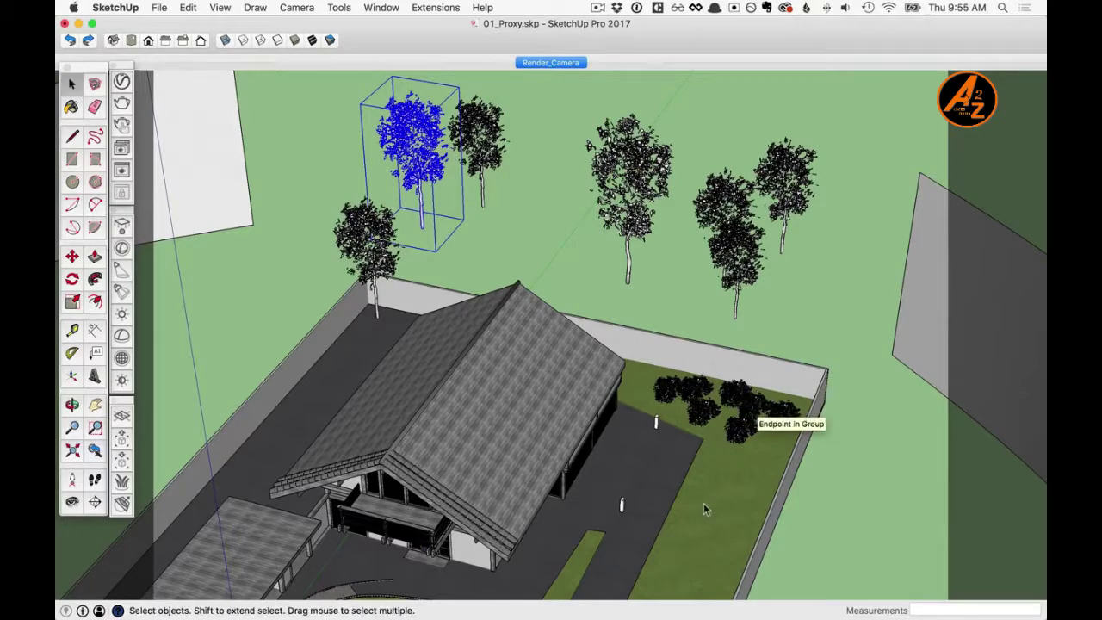
Import the Flower_pot.vrmesh proxy and place one pot on each side of the house's front entrance
mouse_move(702, 495)
middle_mouse_down()
mouse_move(618, 482)
mouse_move(585, 448)
middle_mouse_up()
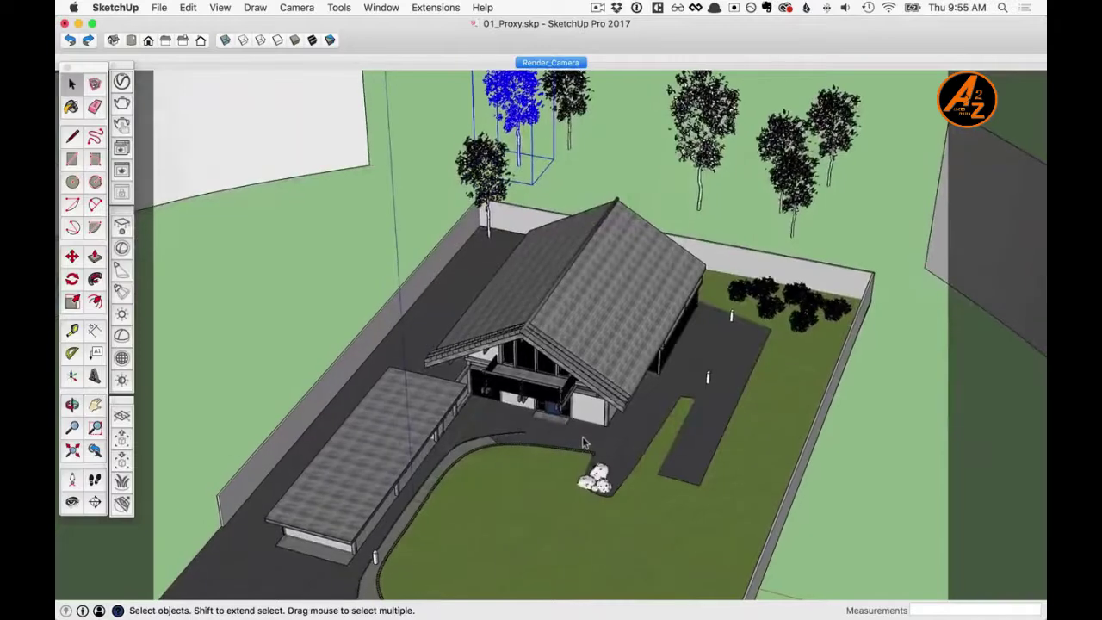
scroll(564, 434, "up", 3)
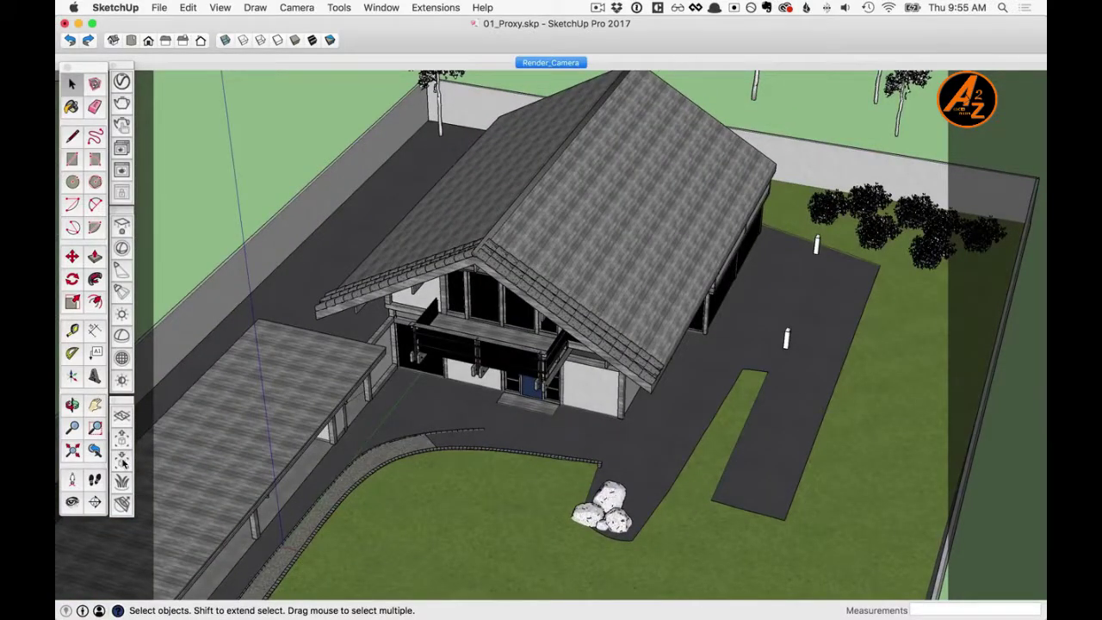
left_click(123, 462)
left_click(501, 134)
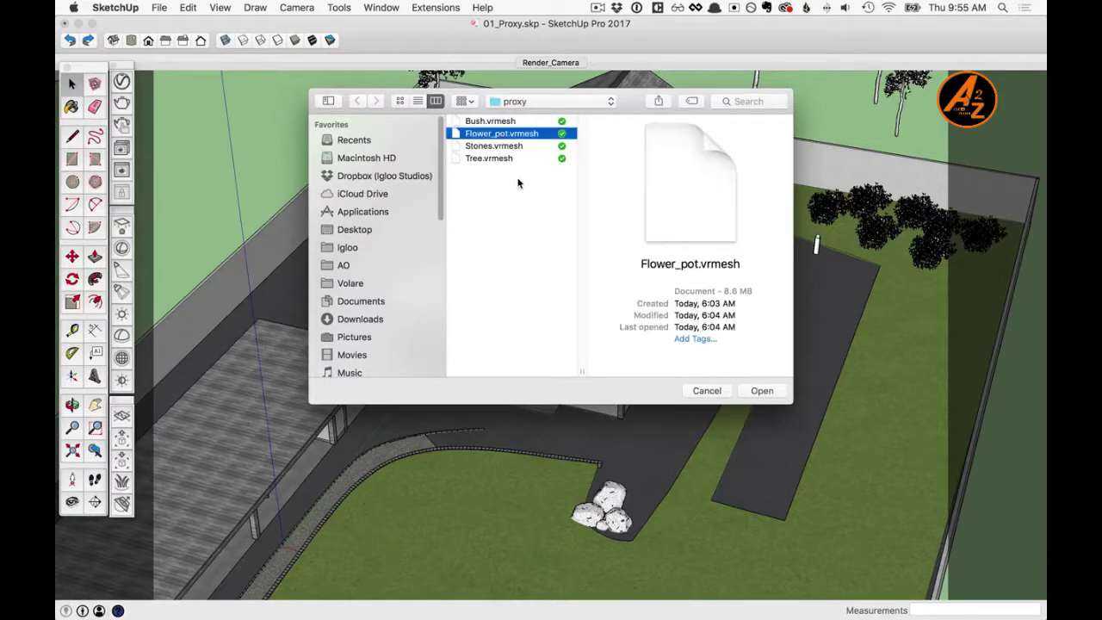
left_click(761, 392)
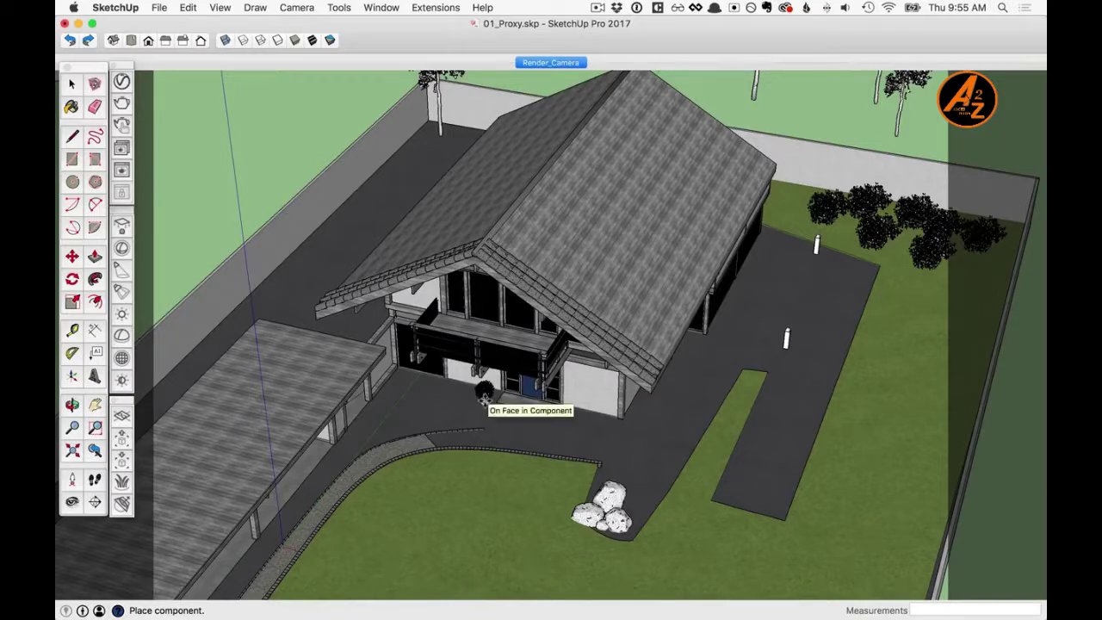
left_click(484, 396)
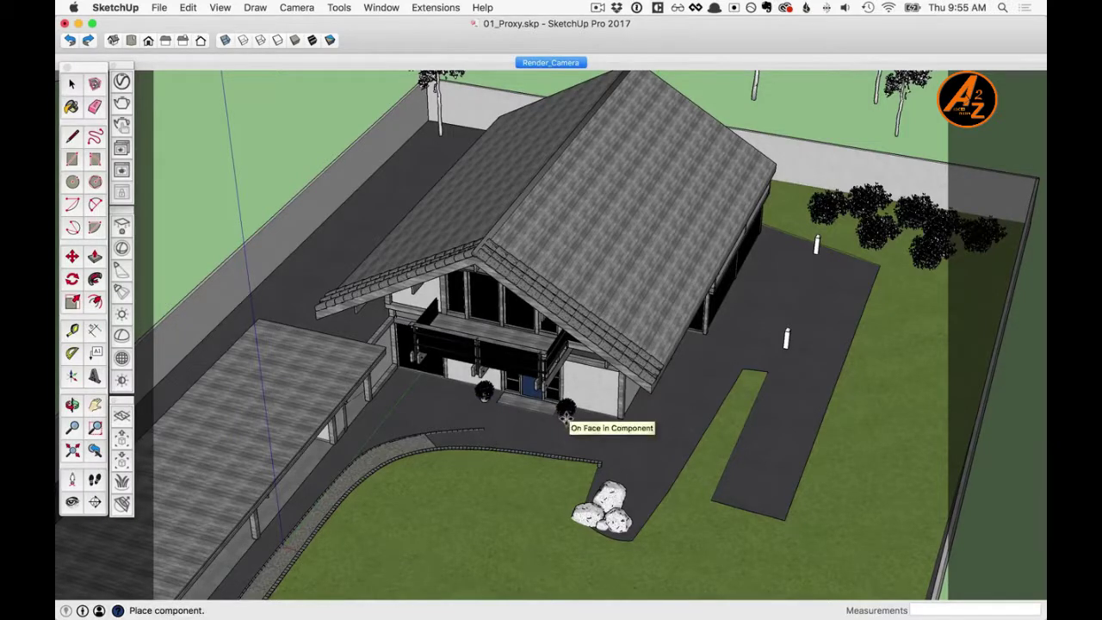
left_click(566, 410)
key("space")
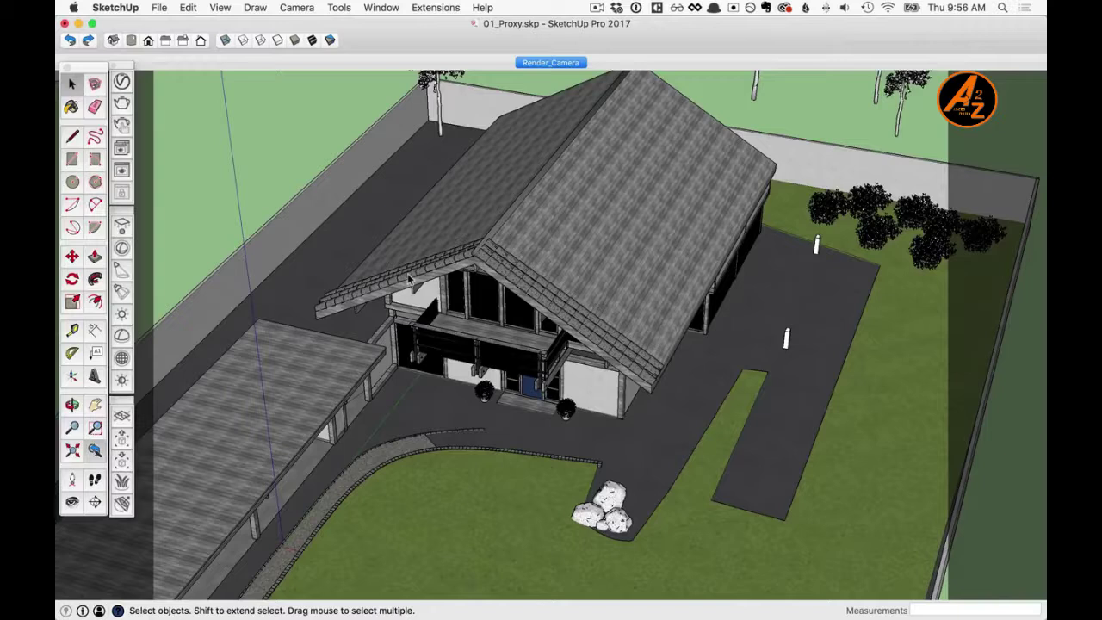
Examine the Flower_pot proxy's source file setting in the V-Ray Asset Editor, then restore the Render_Camera view
left_click(122, 81)
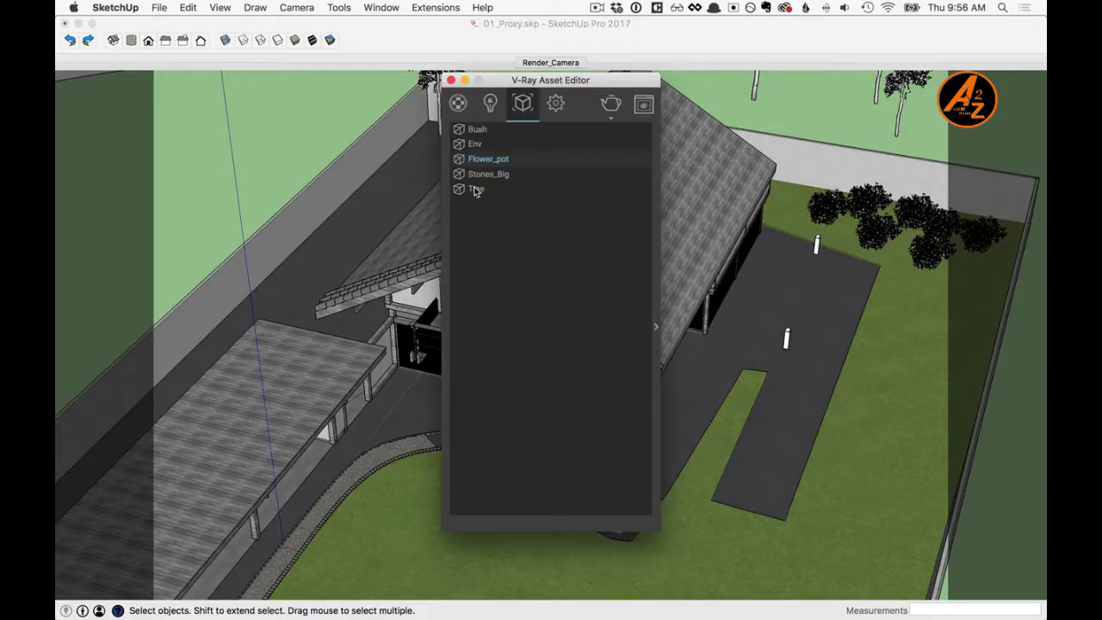
left_click(656, 327)
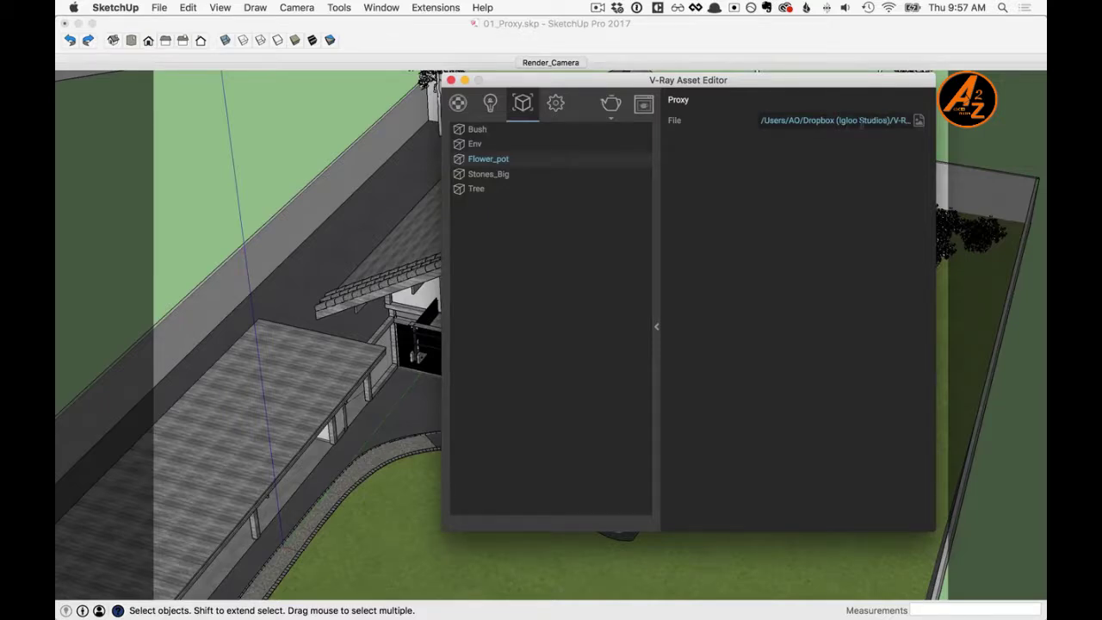
left_click(919, 121)
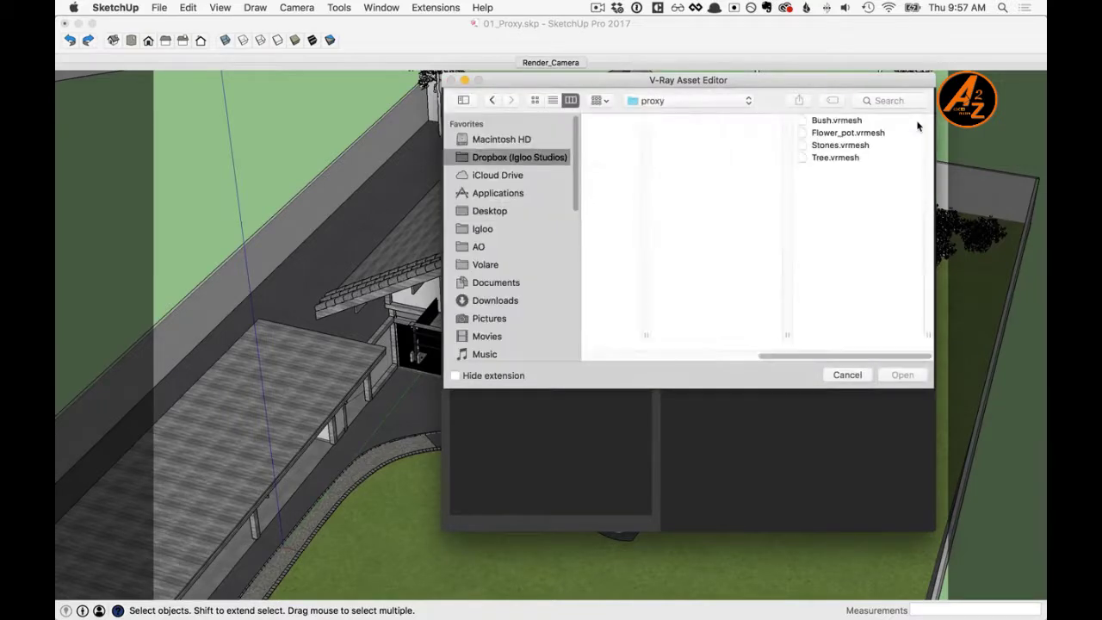
left_click(848, 374)
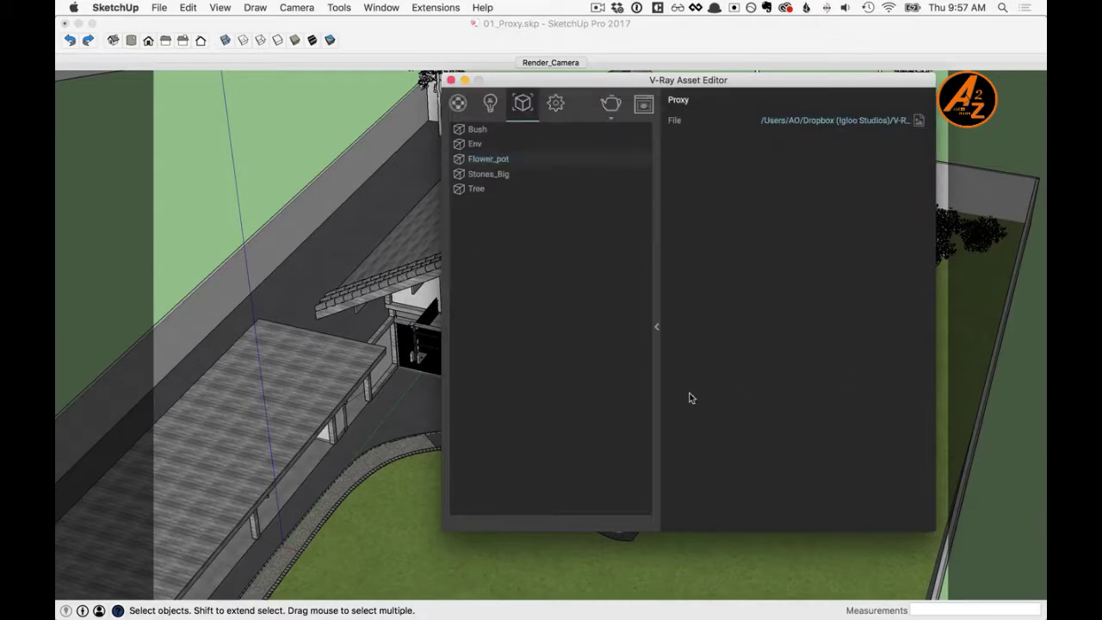
left_click(657, 330)
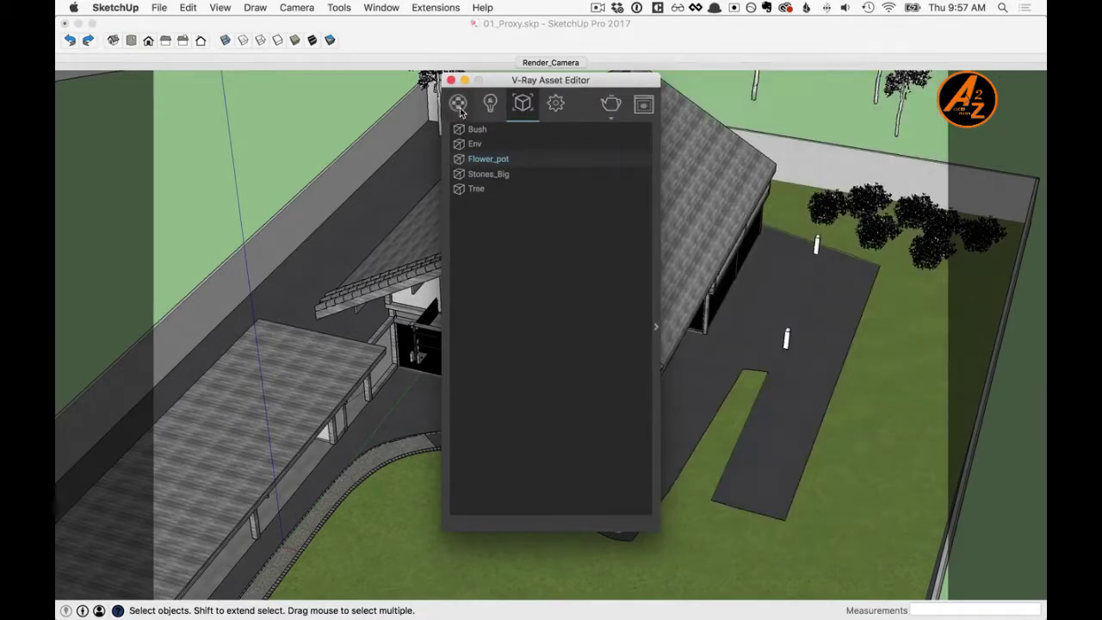
left_click(450, 81)
left_click(548, 63)
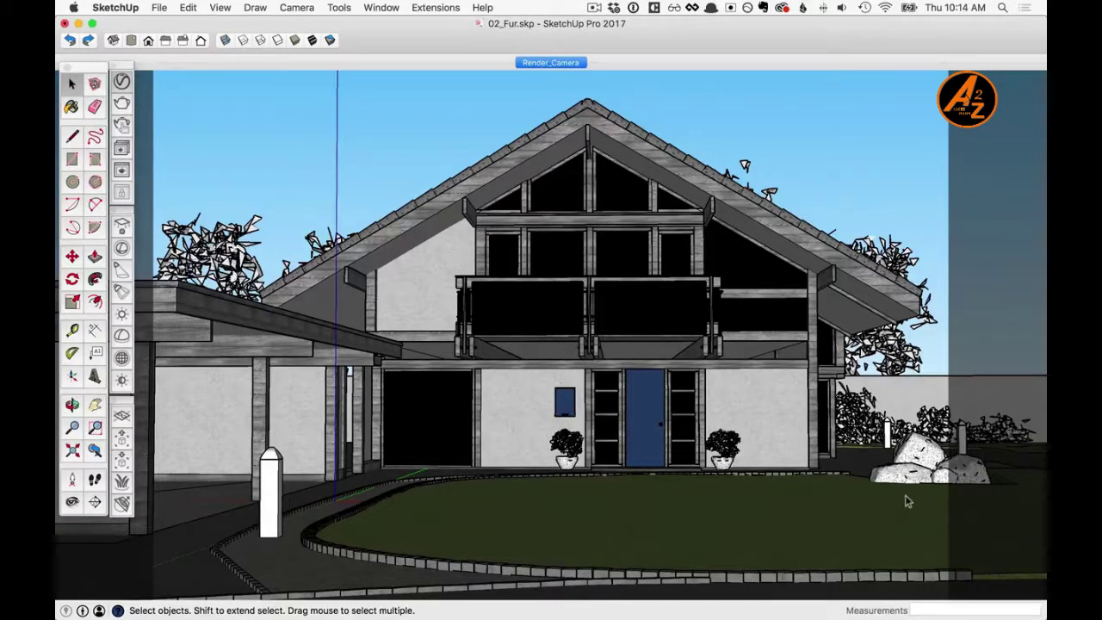
Add V-Ray Fur to the front lawn and show its parameters in the V-Ray Asset Editor
left_click(470, 544)
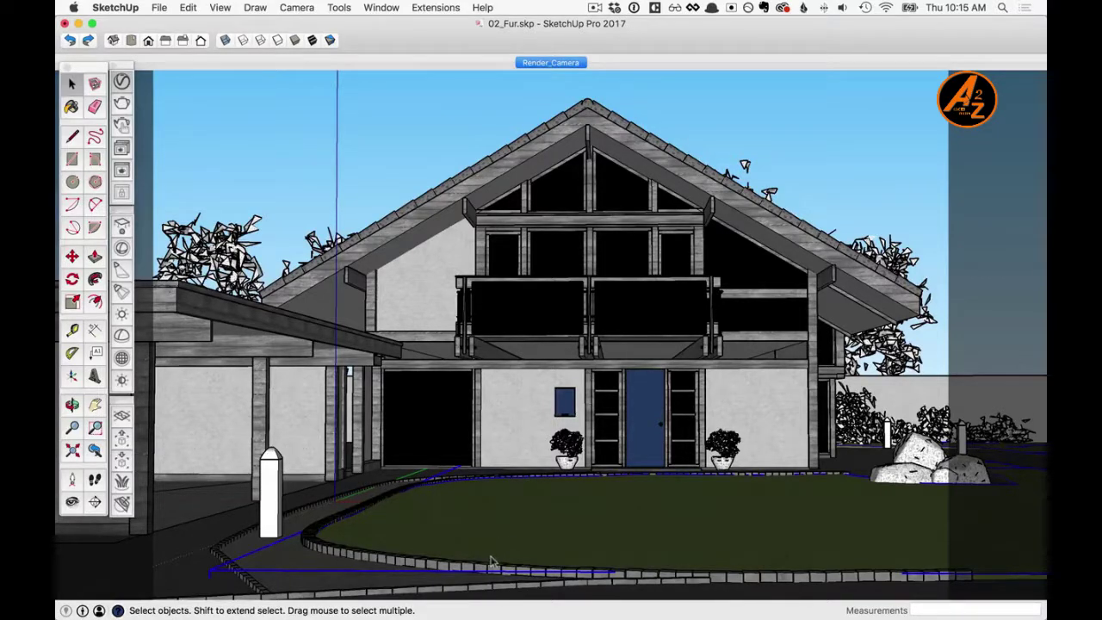
left_click(121, 484)
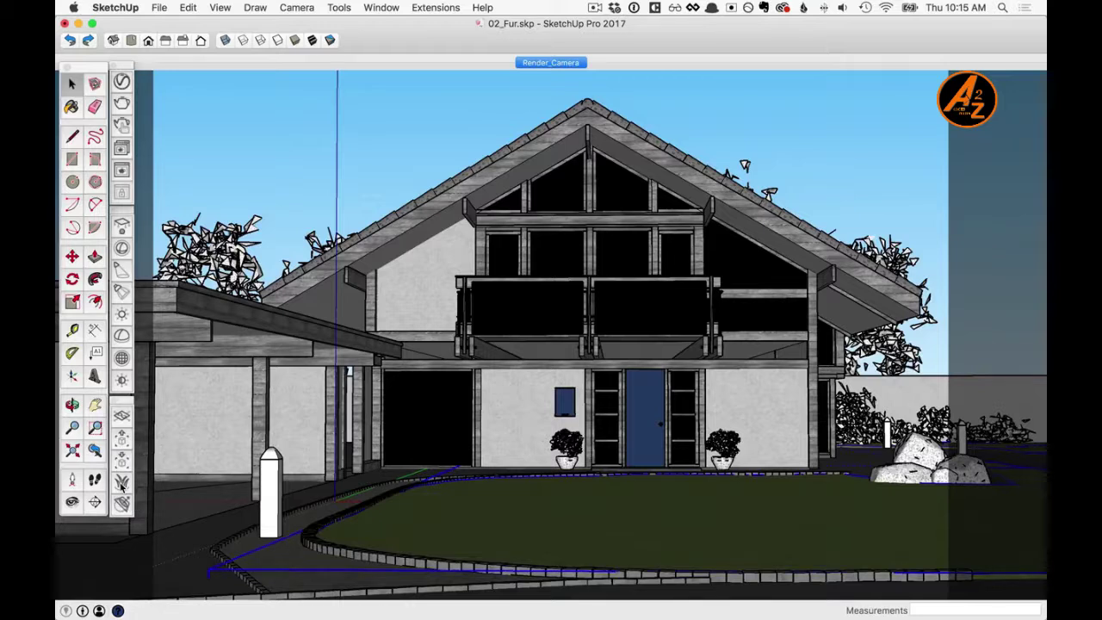
left_click(122, 80)
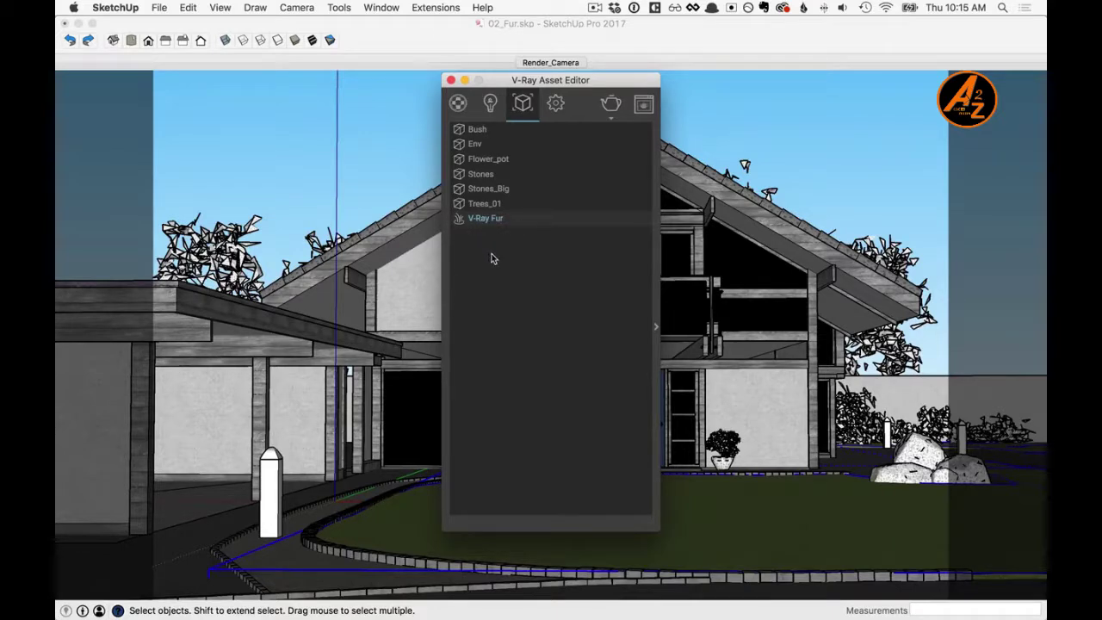
left_click(656, 328)
left_click_drag(651, 80, 276, 64)
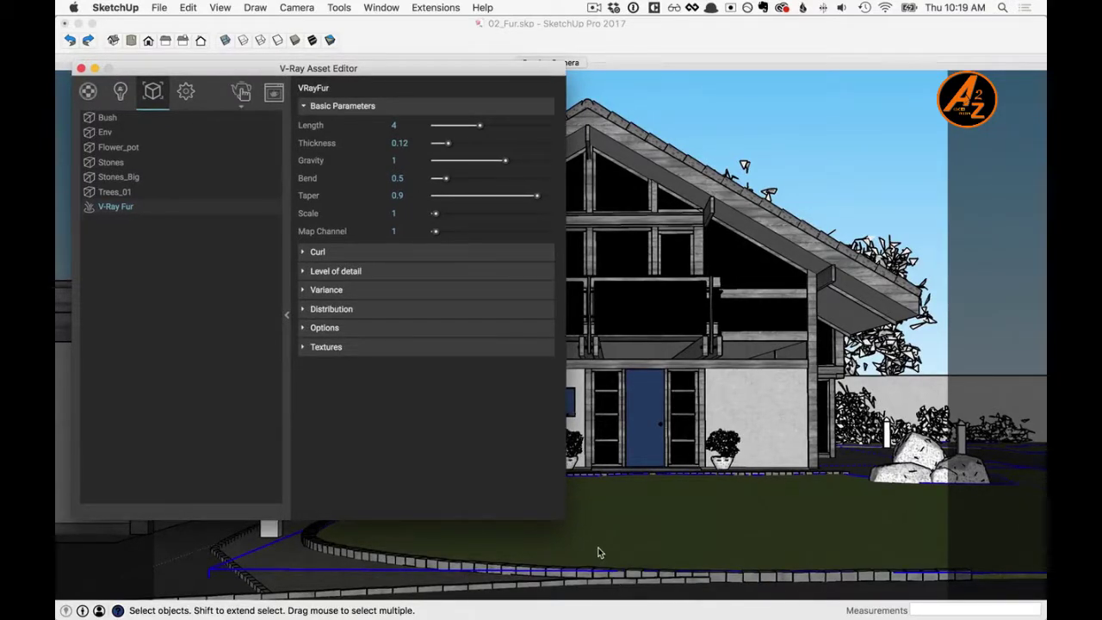
Start an interactive render of the lawn's curved stone edging and limit it to a region covering grass and curb
scroll(600, 553, "up", 3)
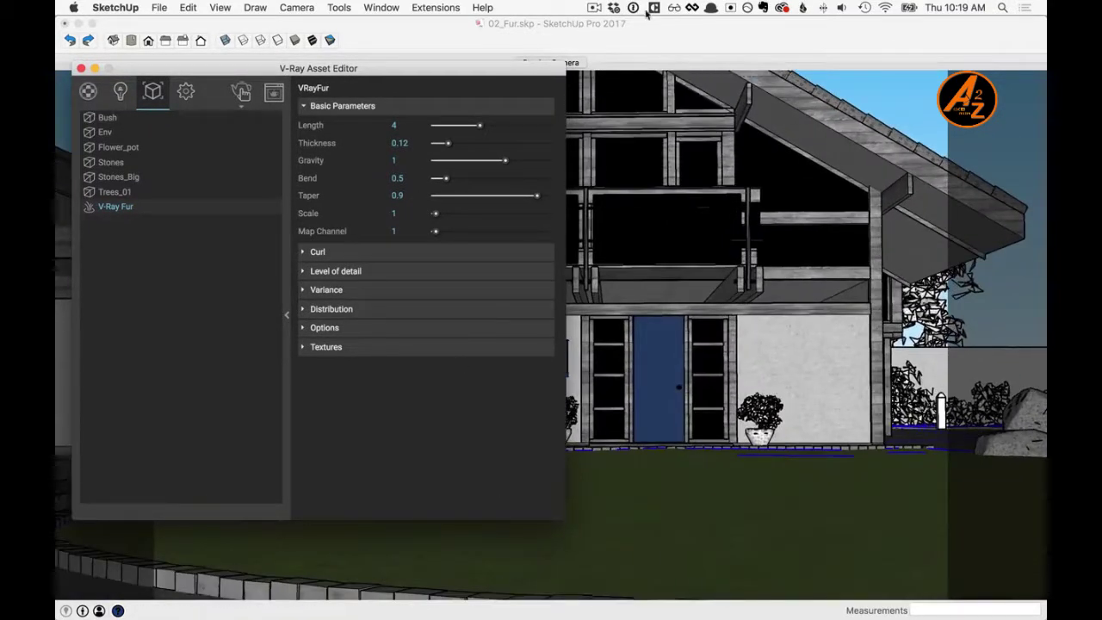
left_click(627, 103)
middle_click_drag(546, 530, 564, 488)
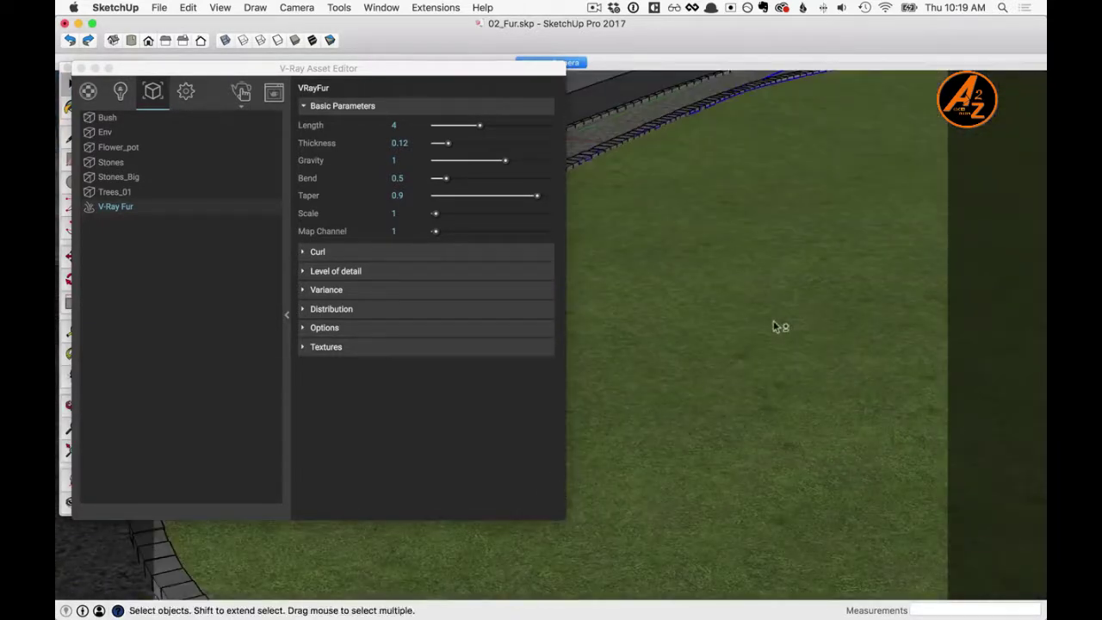
middle_click_drag(778, 324, 617, 389)
scroll(785, 441, "up", 3)
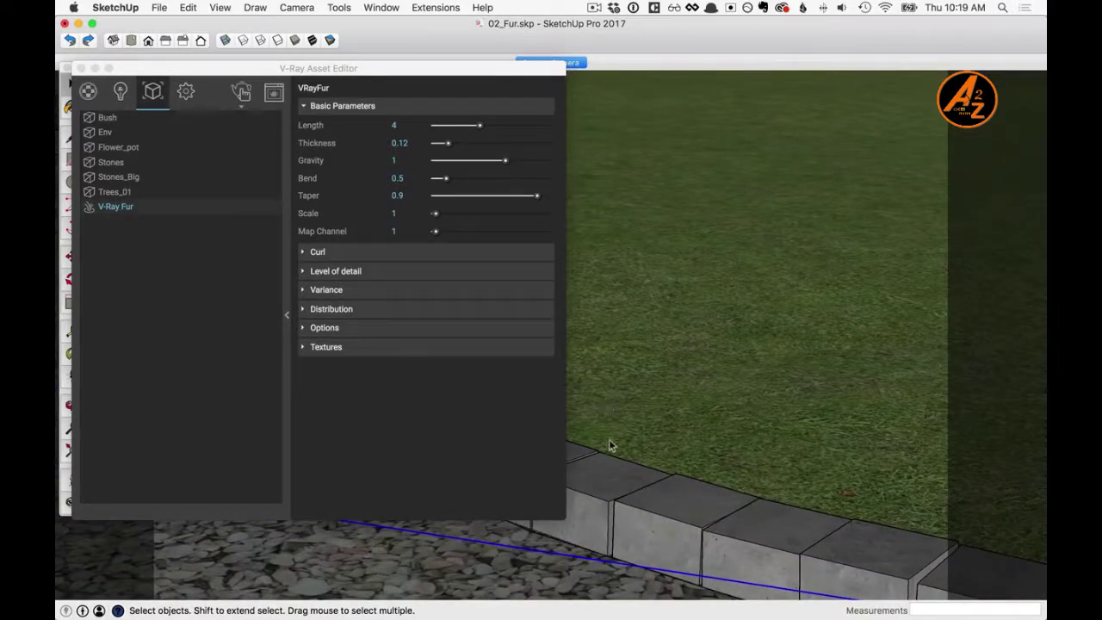
left_click(239, 94)
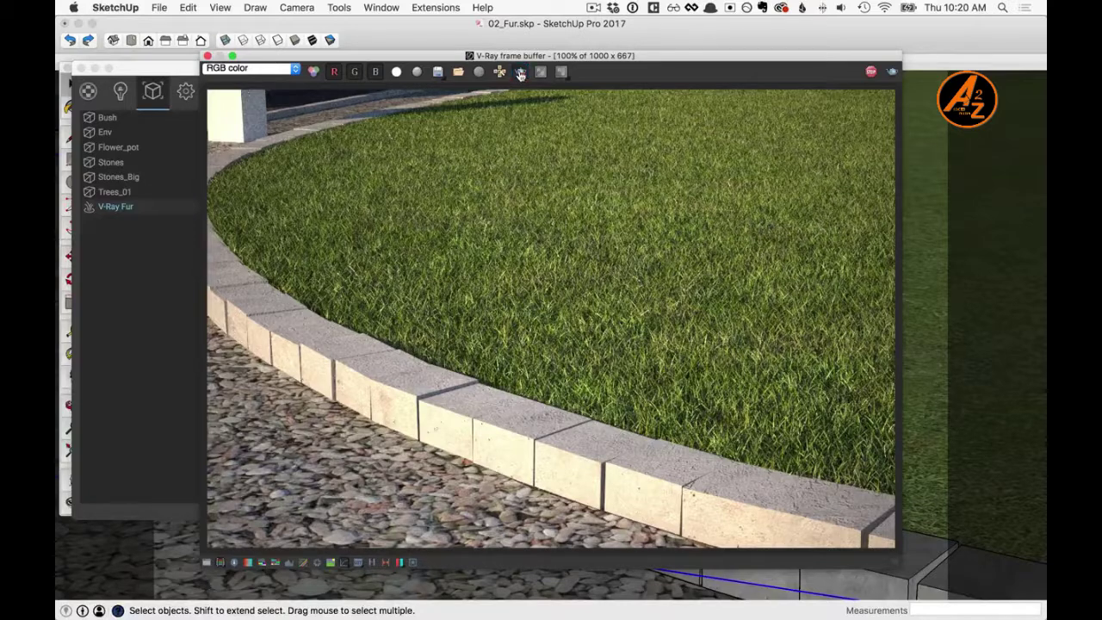
left_click_drag(385, 265, 629, 454)
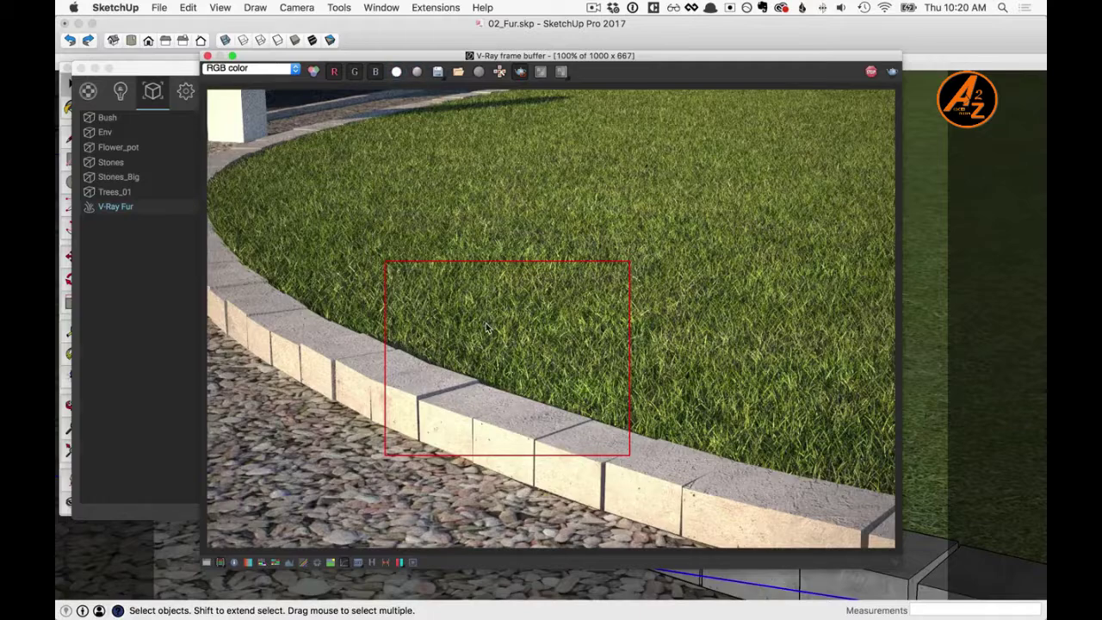
left_click_drag(266, 52, 620, 104)
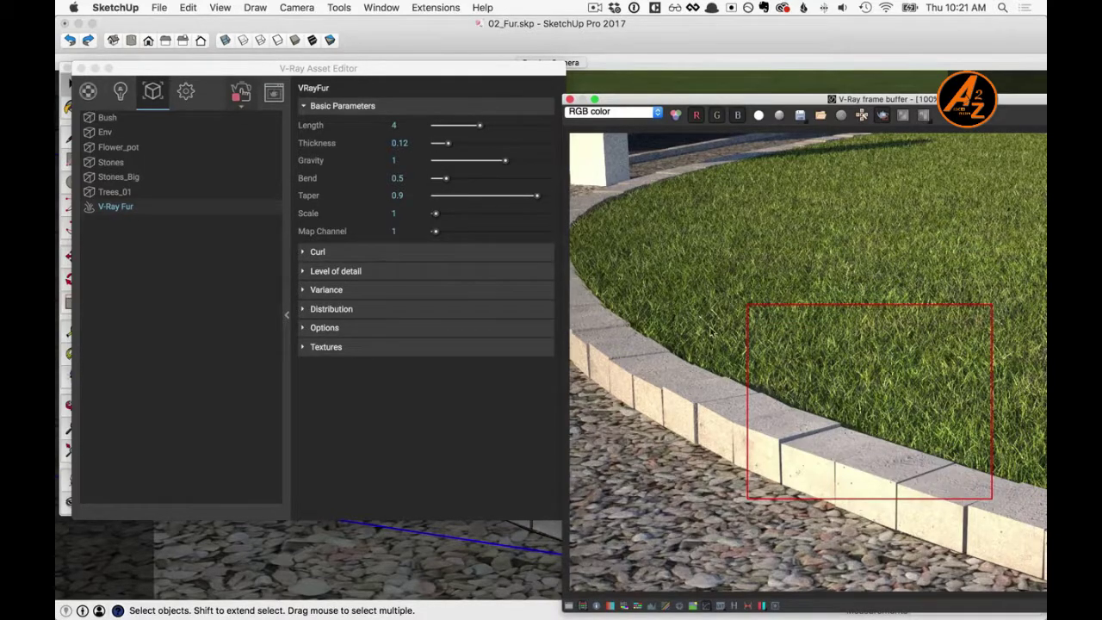
Set the V-Ray Fur length to 7 and arrange the parameters beside the render
left_click(400, 125)
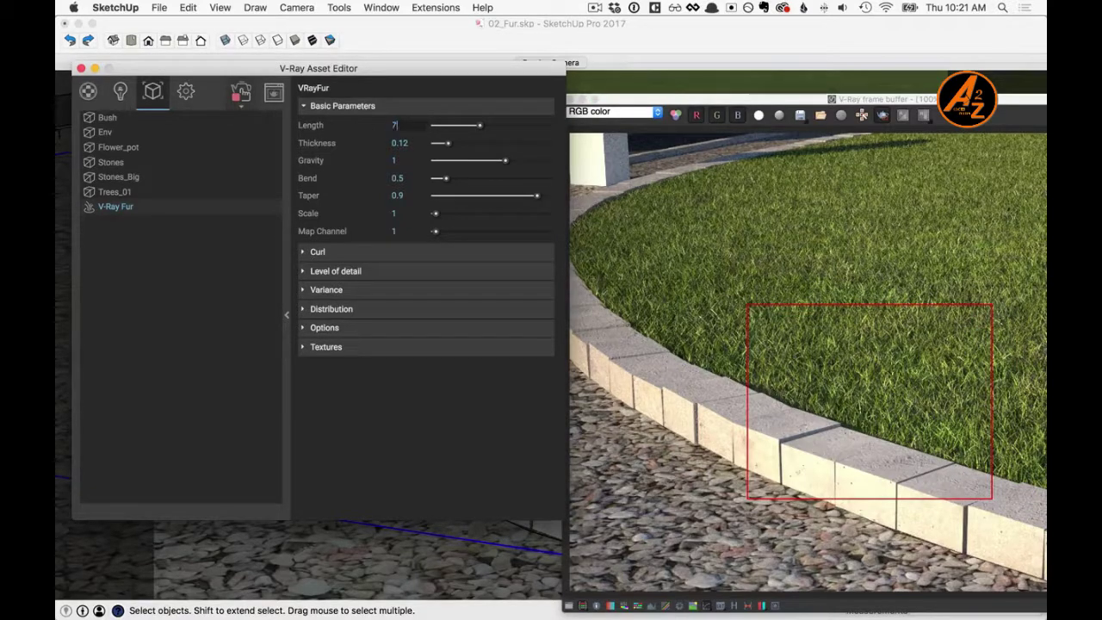
type("7")
key("Return")
left_click_drag(423, 66, 213, 80)
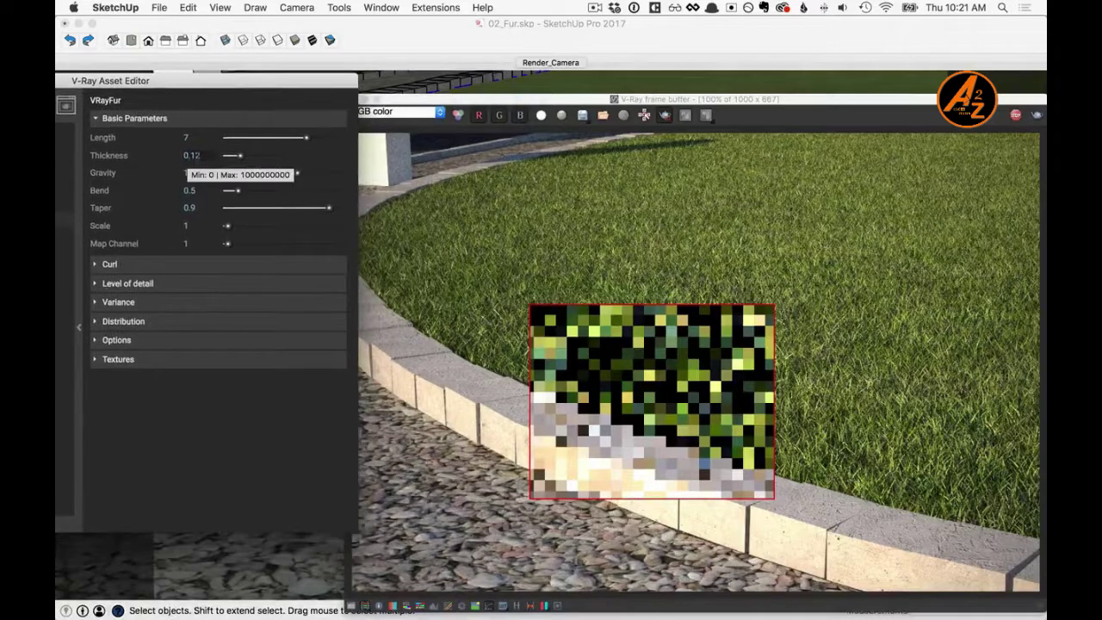
Set the V-Ray Fur thickness to 0.035 and its bend to 0.12
double_click(194, 155)
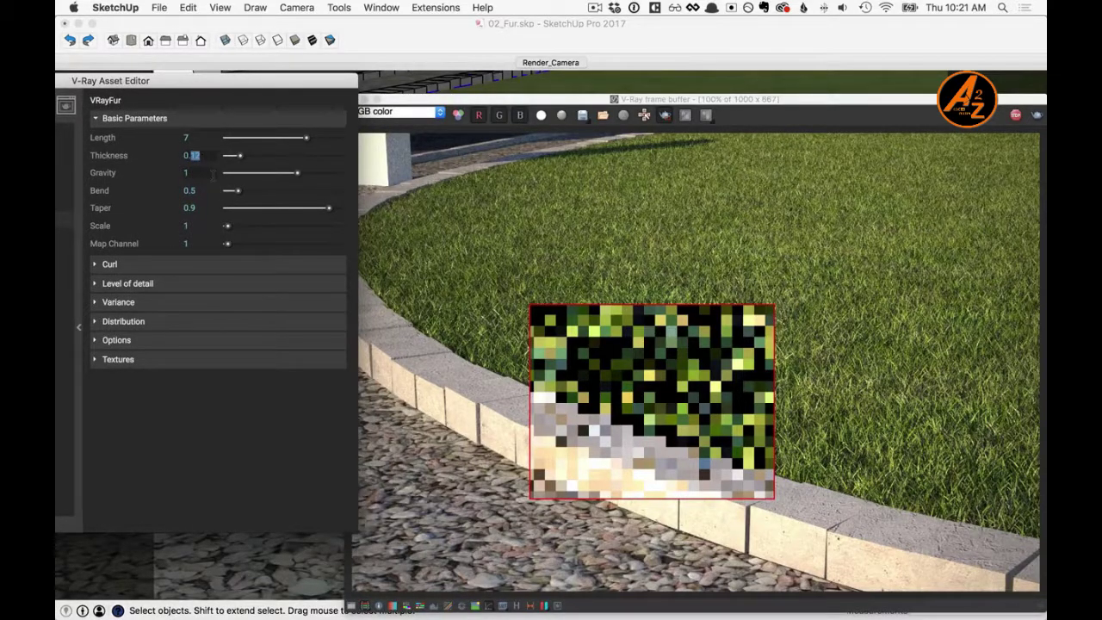
type("035")
left_click(189, 190)
key("BackSpace")
type("12")
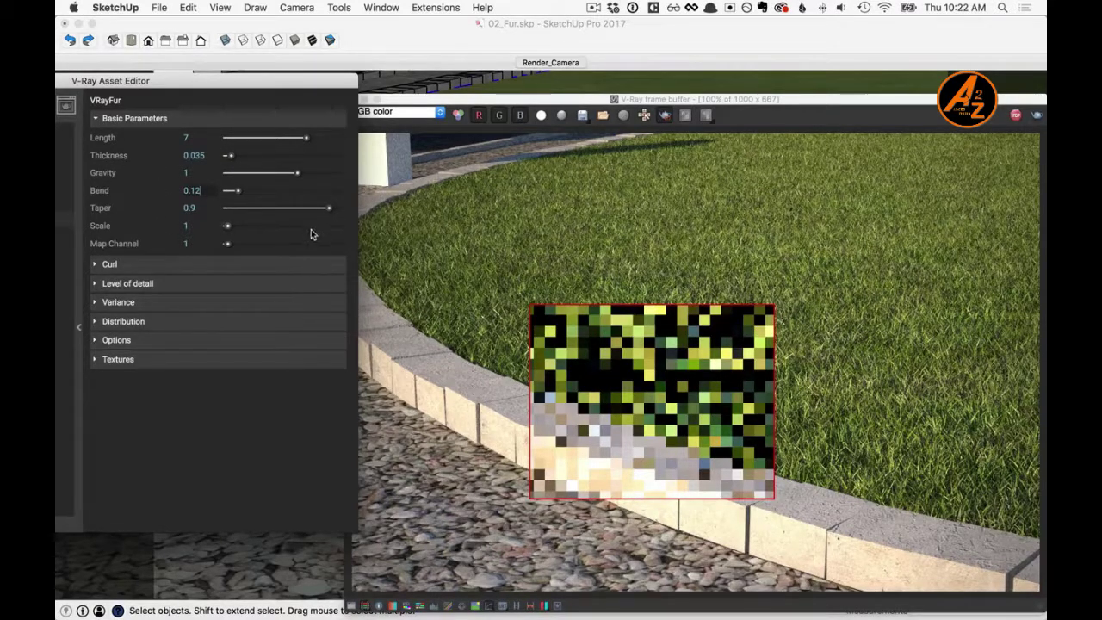
key("Tab")
Set the V-Ray Fur length variance to 0.2
left_click(116, 304)
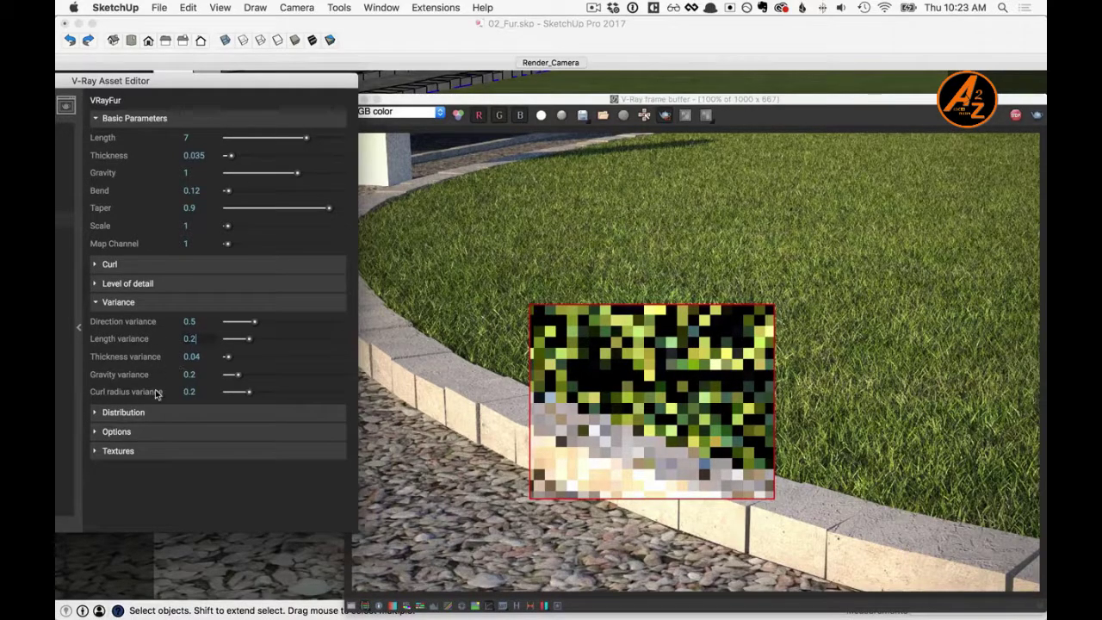
key("Return")
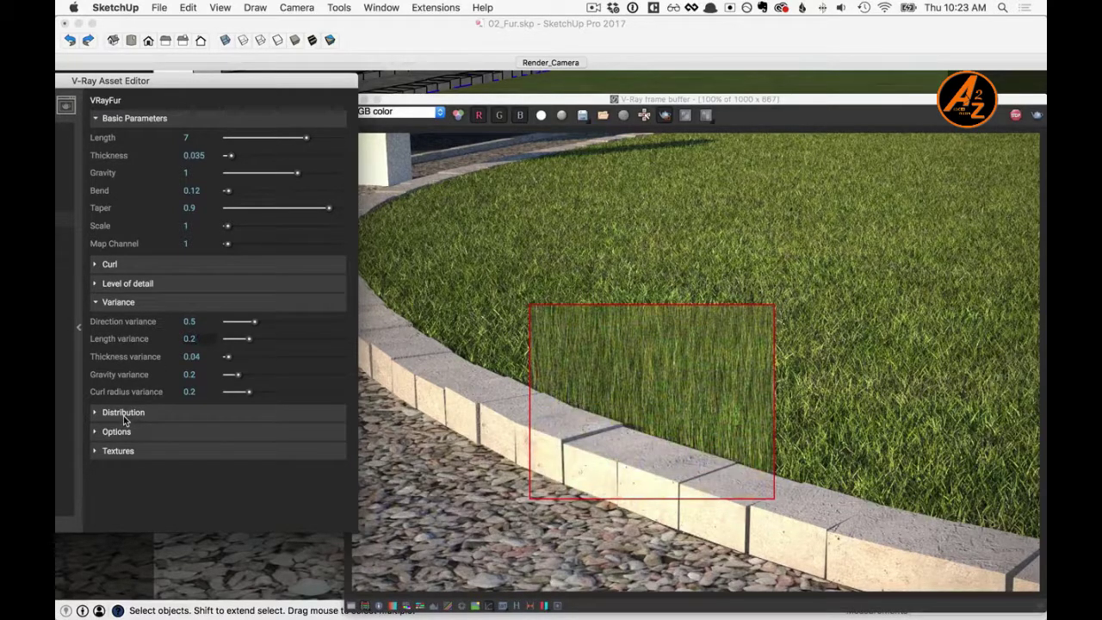
Try distributing the fur per face with 5 strands per face, and switch the distribution back to per area
left_click(120, 413)
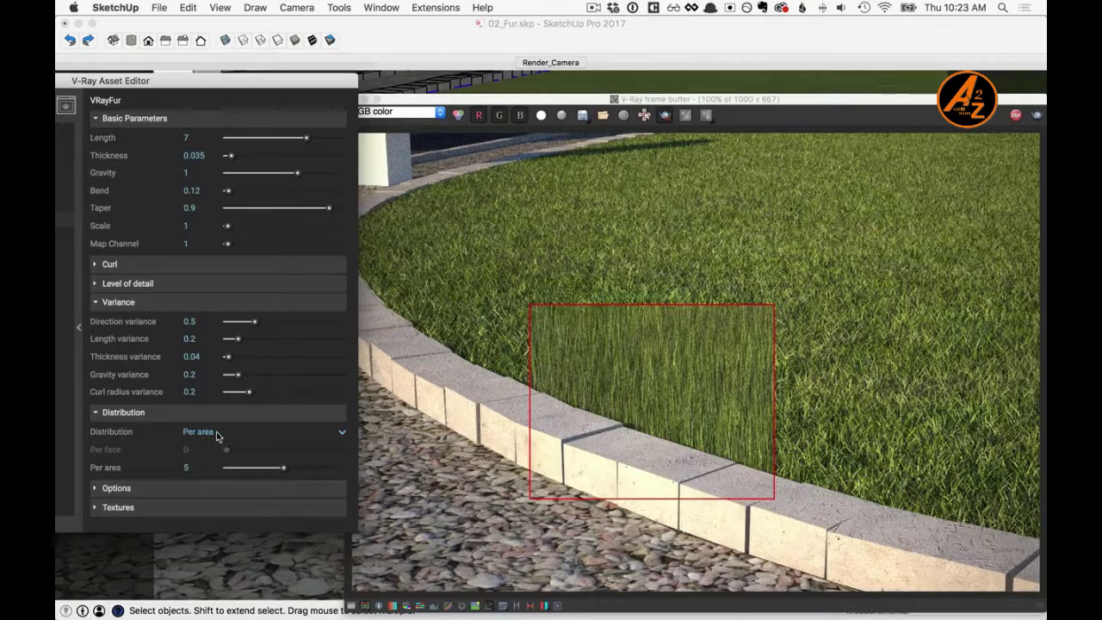
left_click(342, 432)
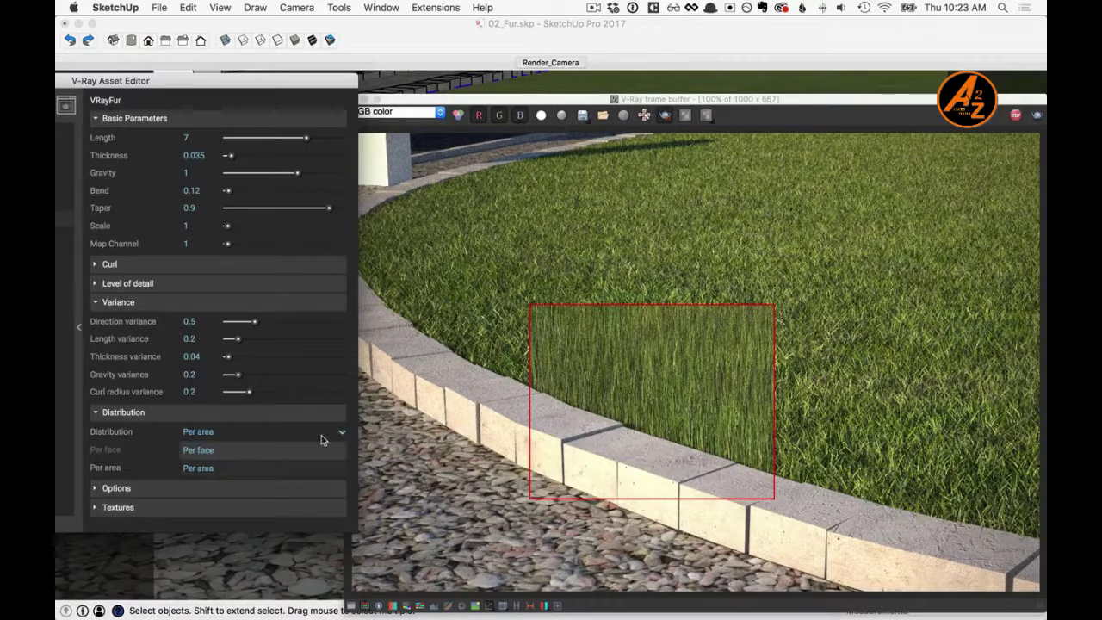
left_click(208, 454)
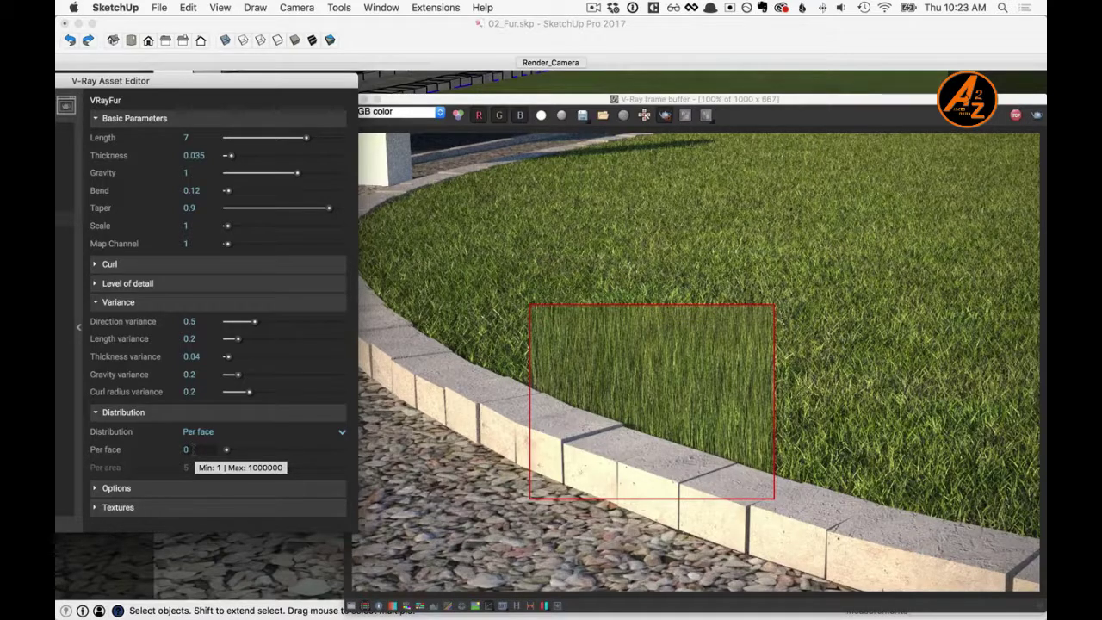
left_click_drag(195, 449, 158, 450)
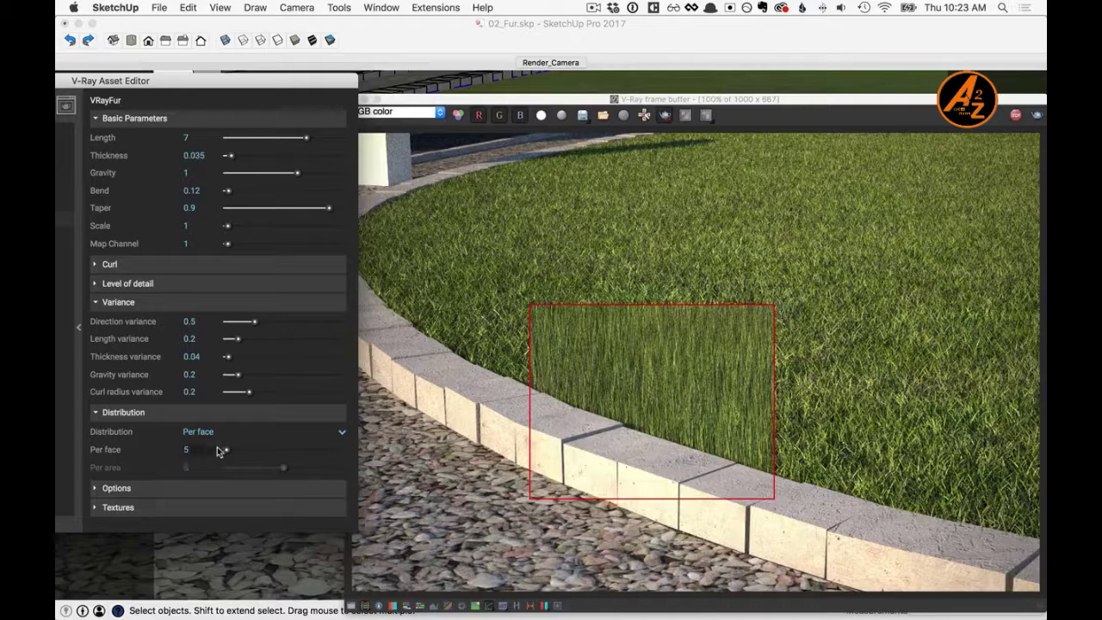
key("Return")
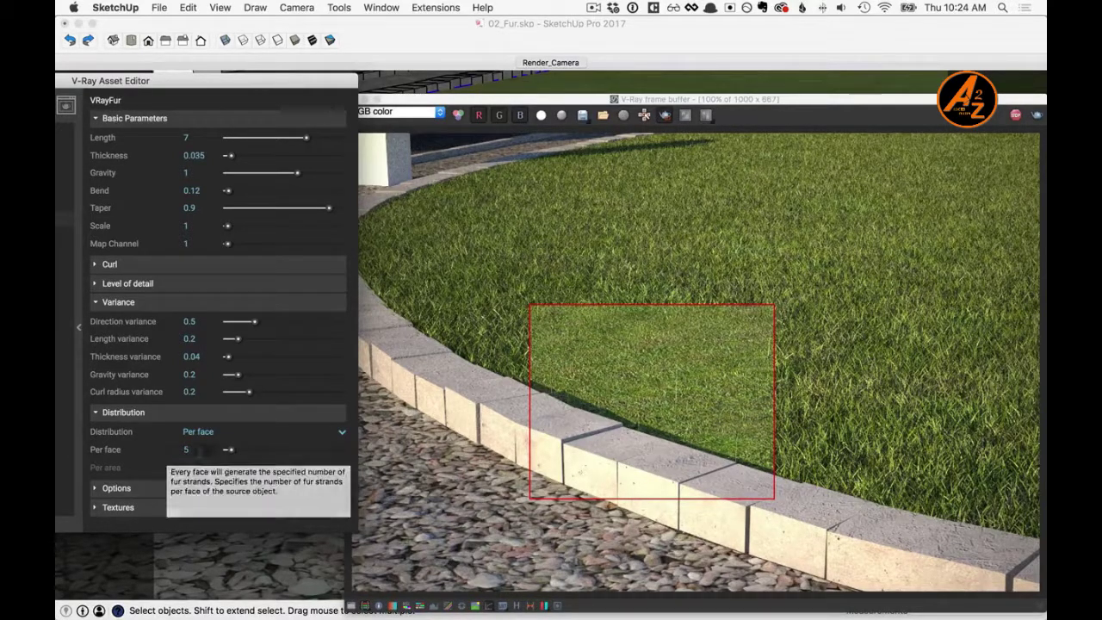
left_click(342, 433)
left_click(207, 467)
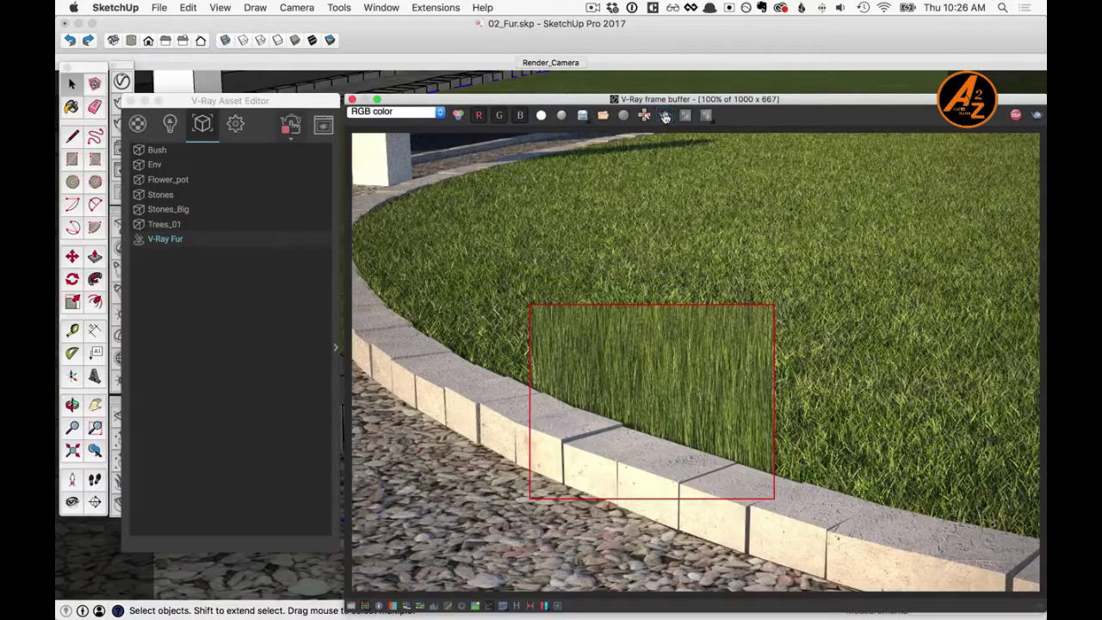
Turn off region rendering in the frame buffer and return the model to the Render_Camera scene
left_click(665, 117)
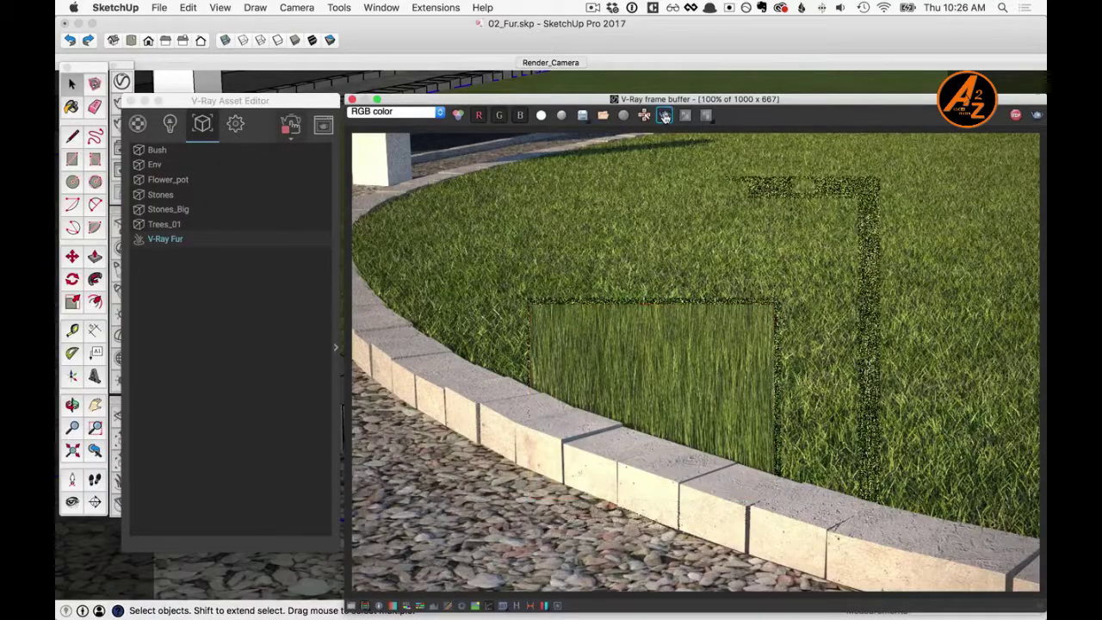
left_click(551, 63)
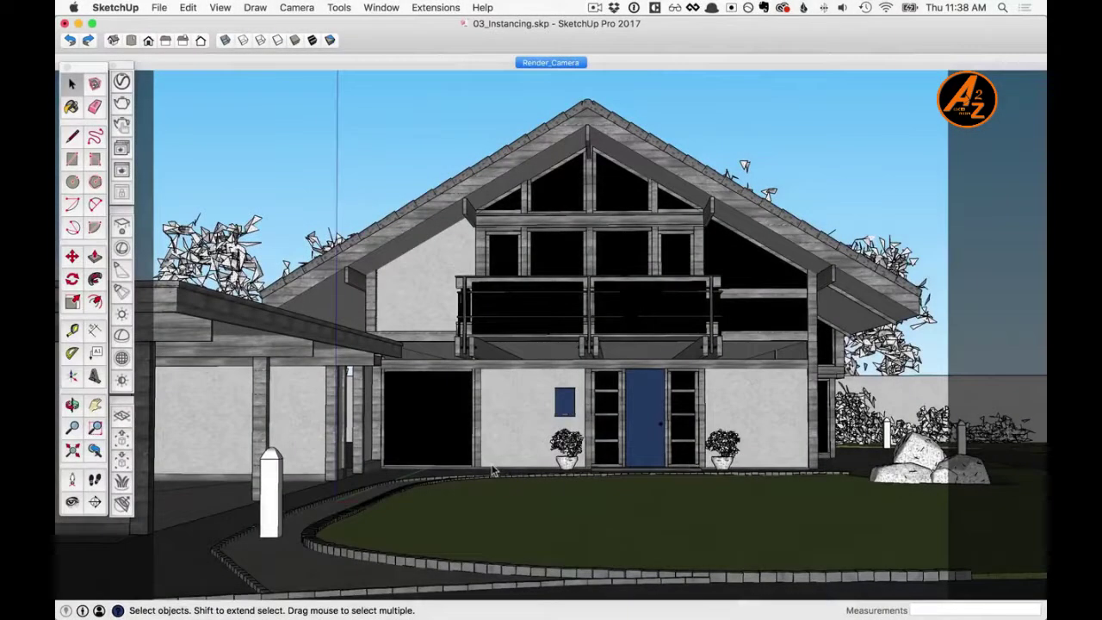
Import the Stones.vrmesh proxy from the proxy folder inside Assets
left_click(123, 463)
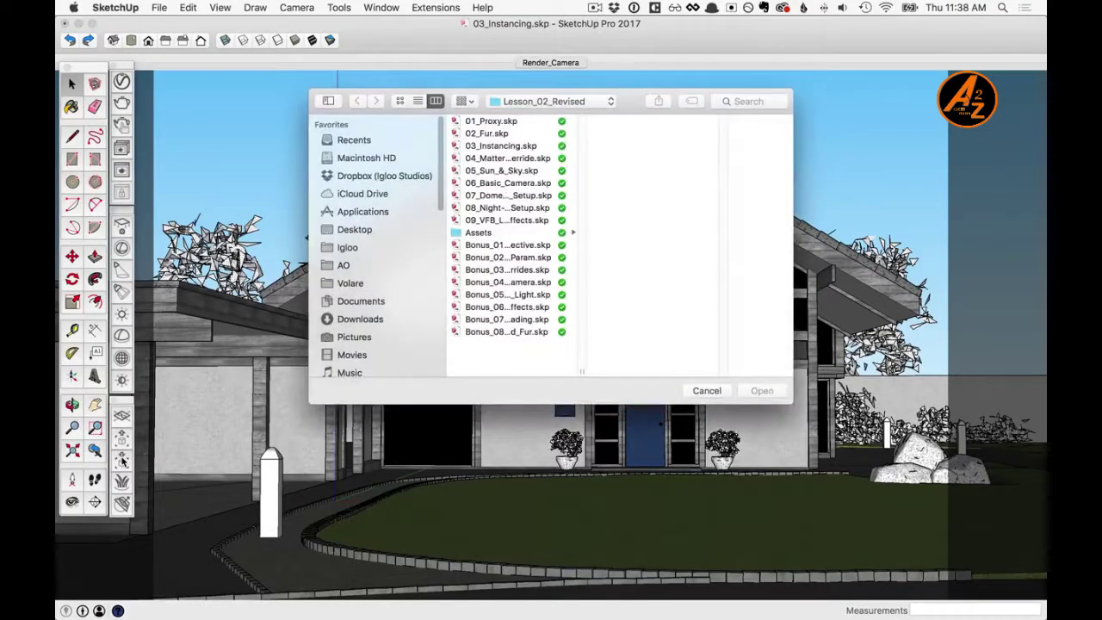
left_click(479, 233)
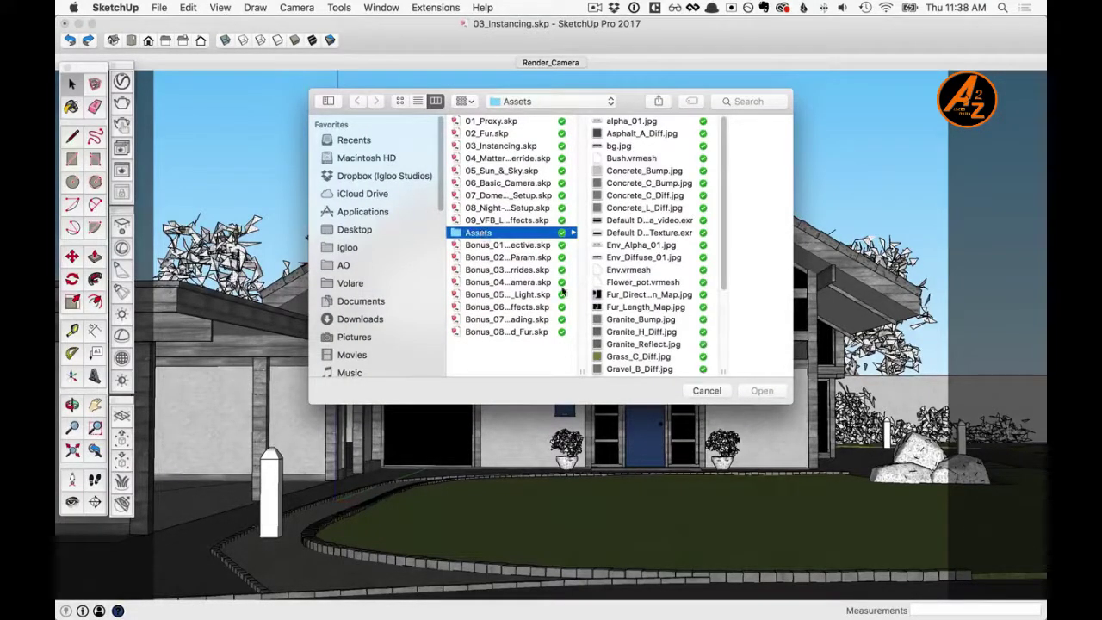
left_click(634, 309)
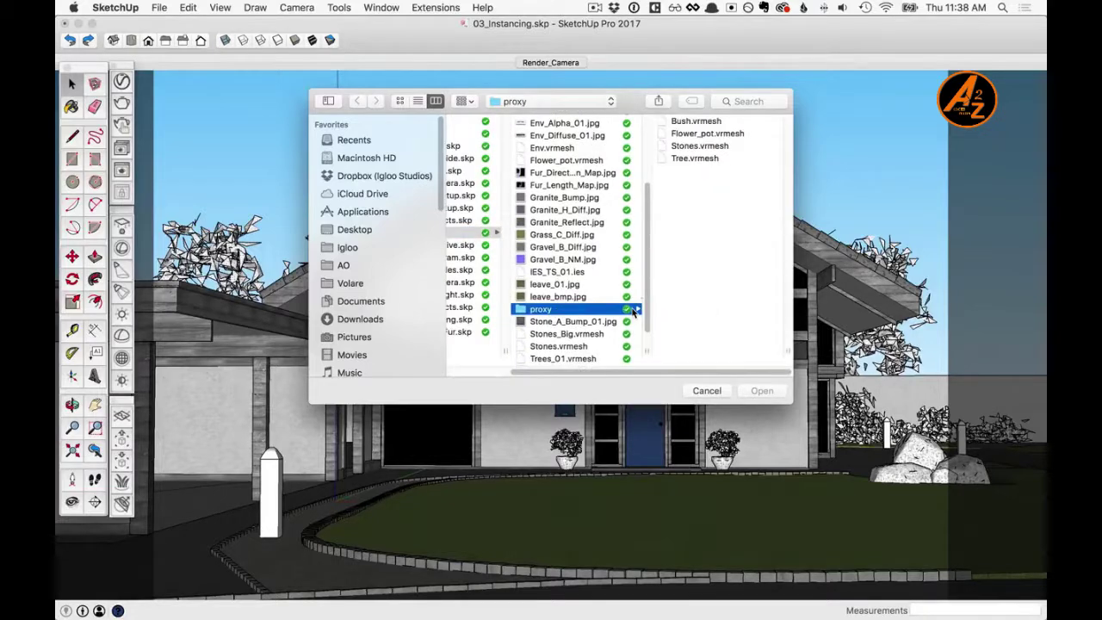
left_click(693, 146)
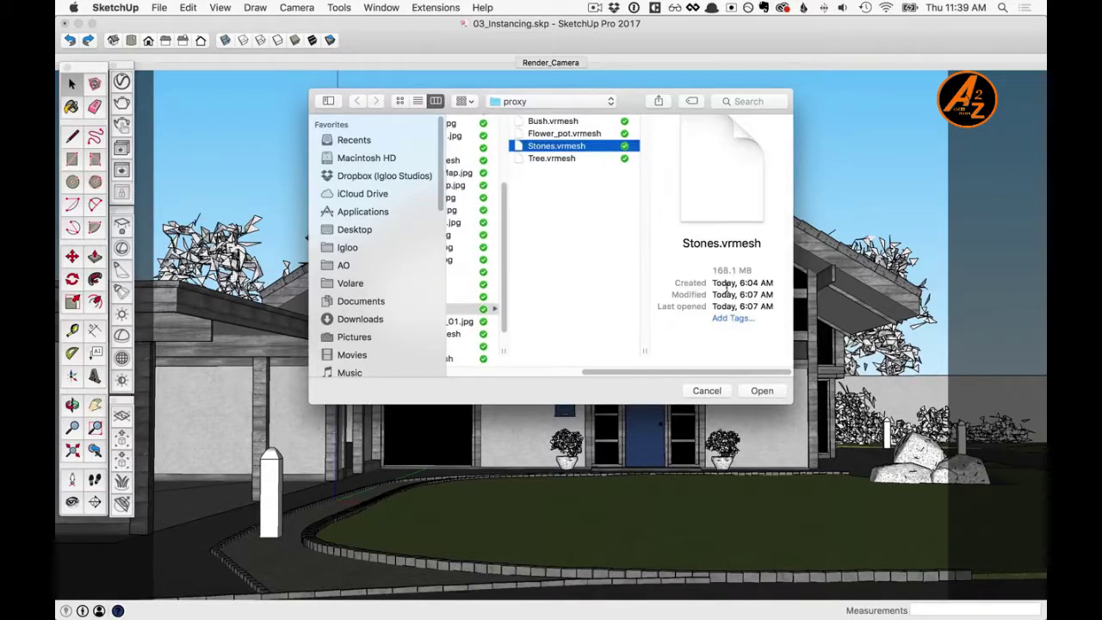
left_click(771, 392)
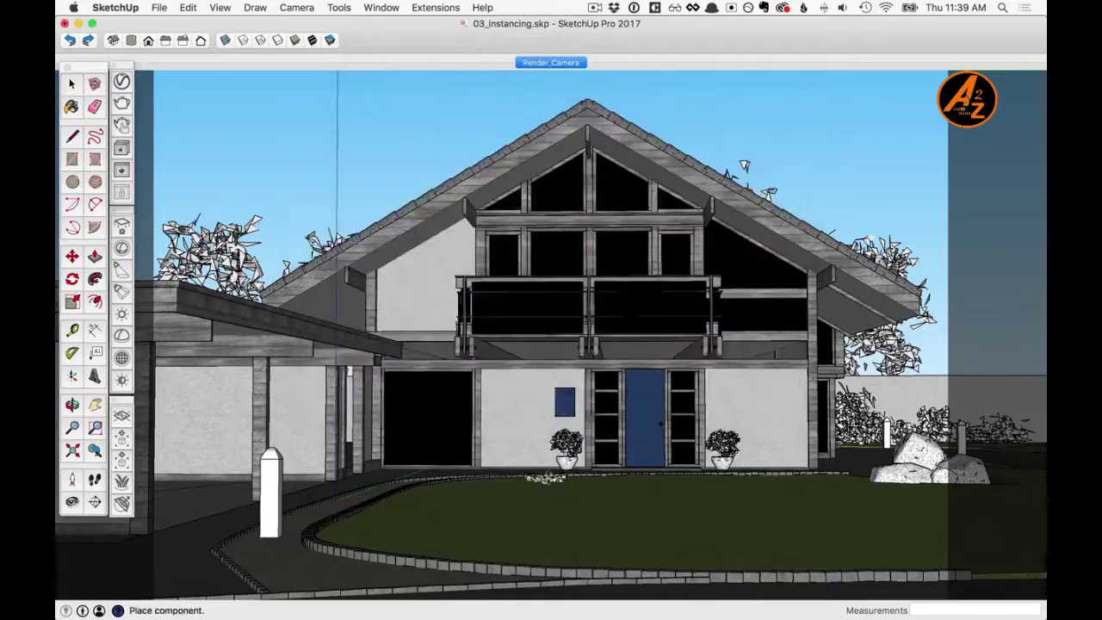
Place the Stones proxy in the front corner of the gravel bed, just inside the curb
middle_click_drag(603, 414, 777, 245)
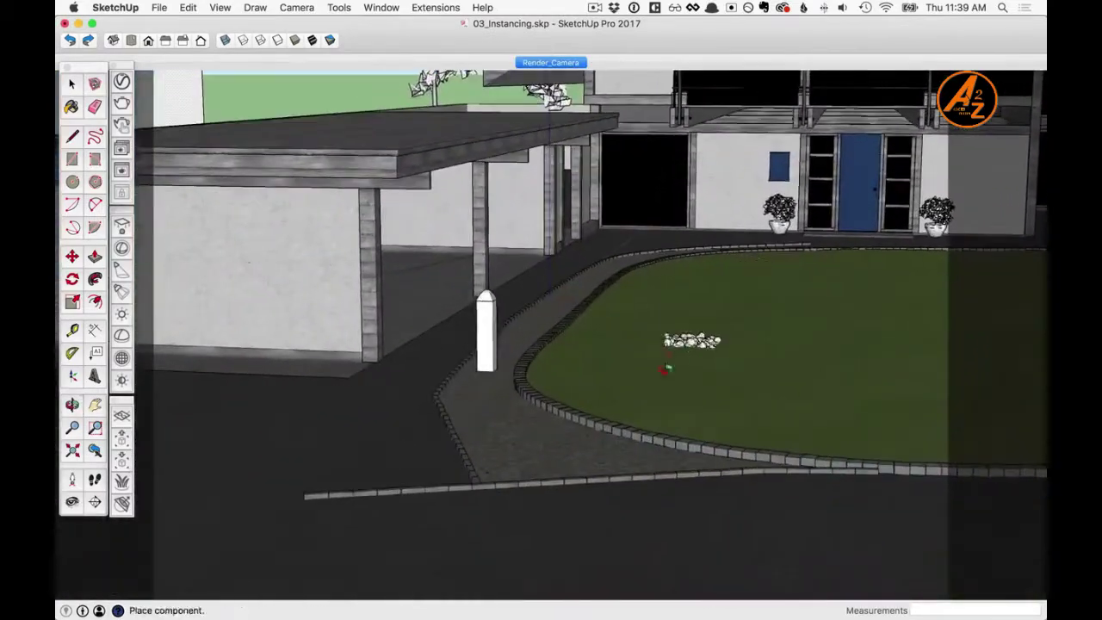
middle_click_drag(665, 366, 656, 332)
scroll(656, 332, "down", 5)
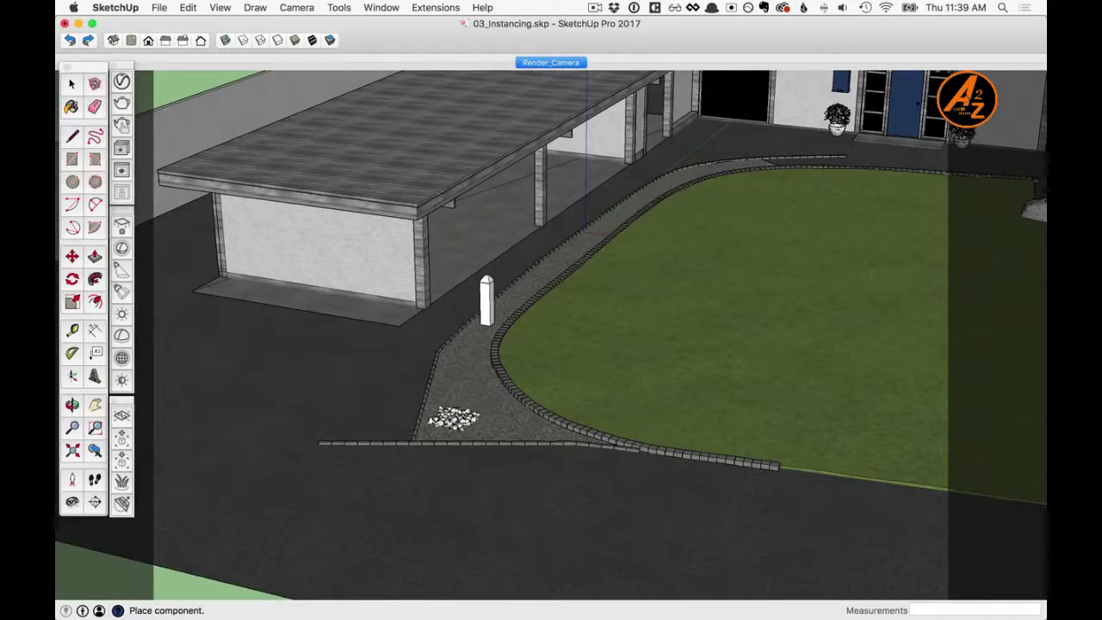
scroll(452, 417, "up", 5)
scroll(452, 420, "up", 4)
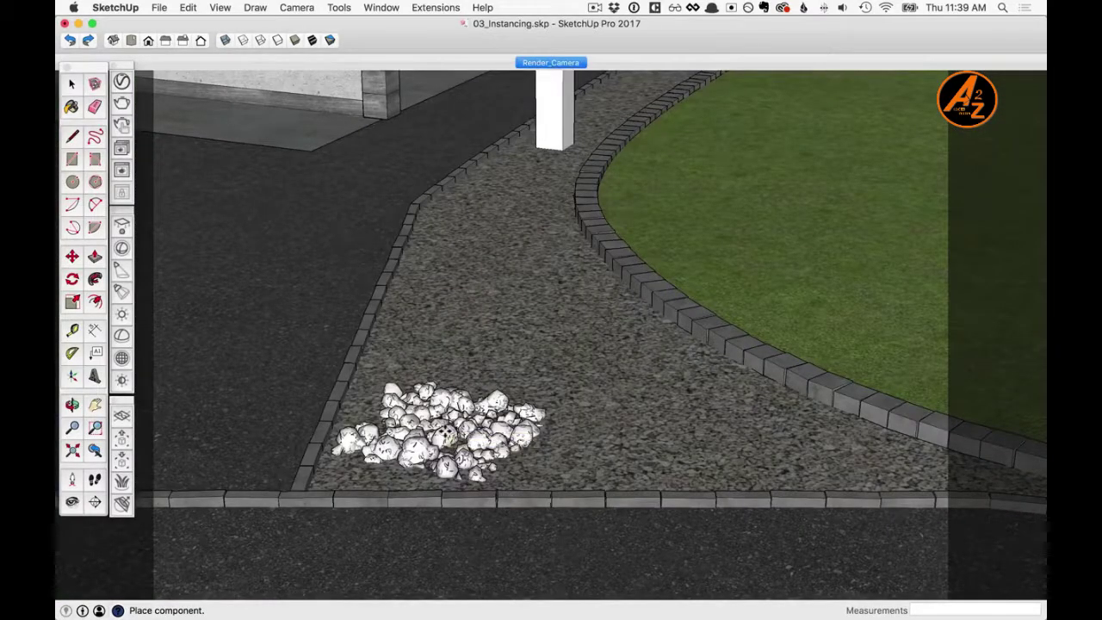
scroll(443, 431, "down", 2)
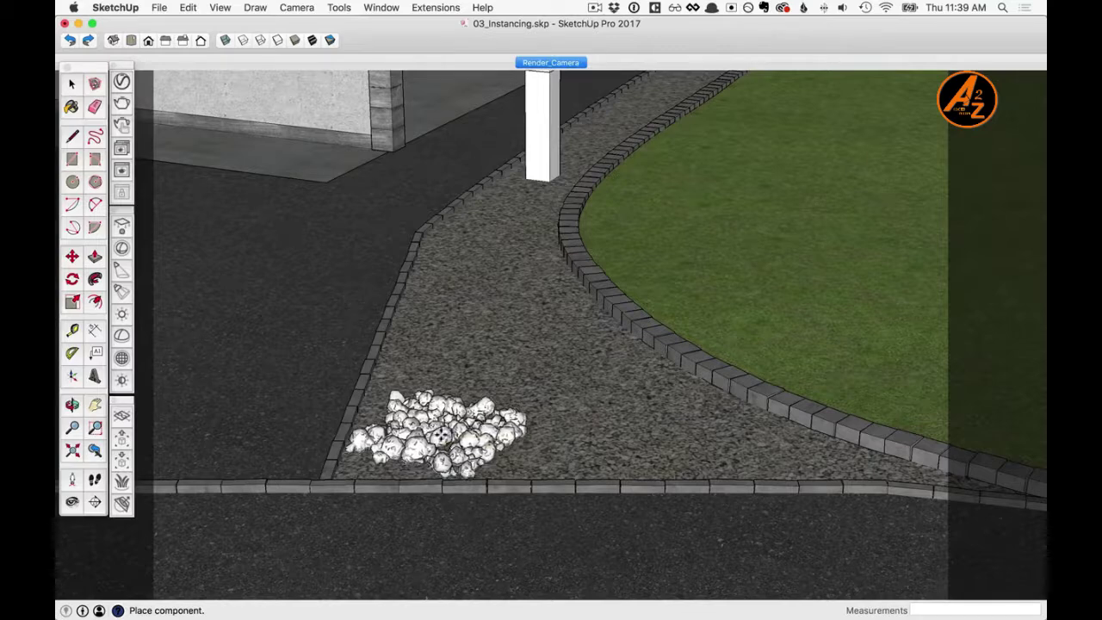
left_click(438, 436)
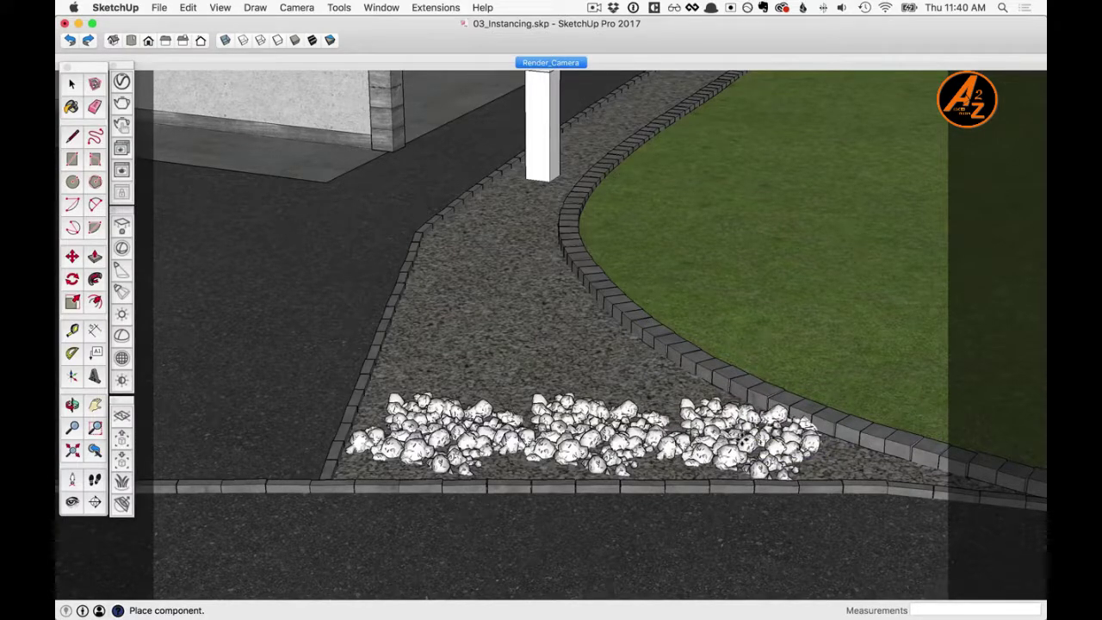
Place four more Stones proxies in the gravel bed, two continuing the front row and two forming a second row behind it
left_click(743, 439)
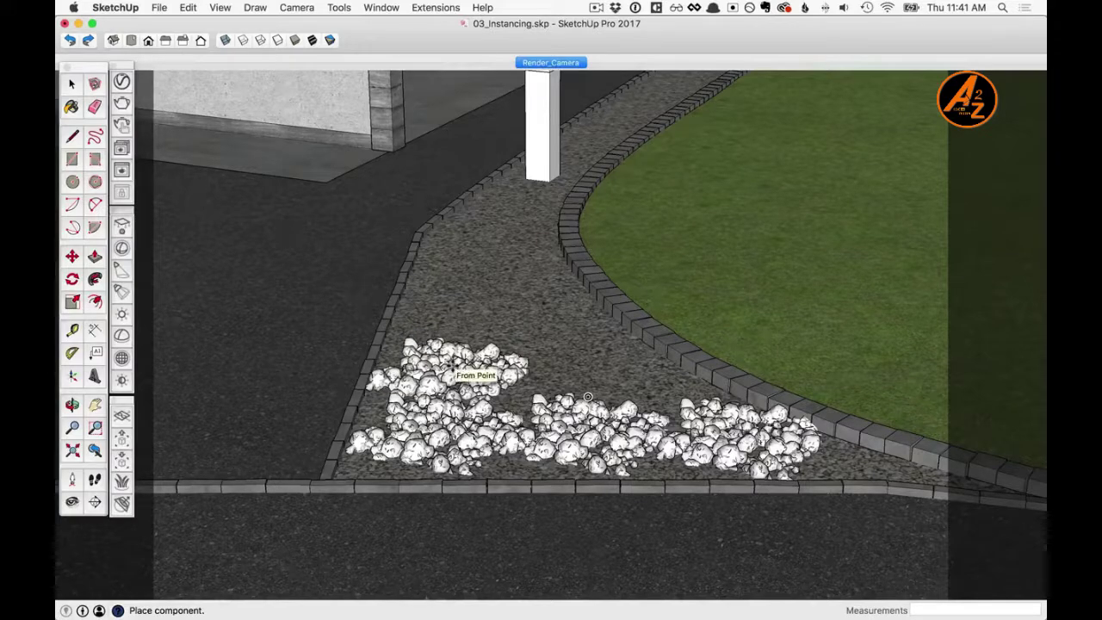
left_click(456, 368)
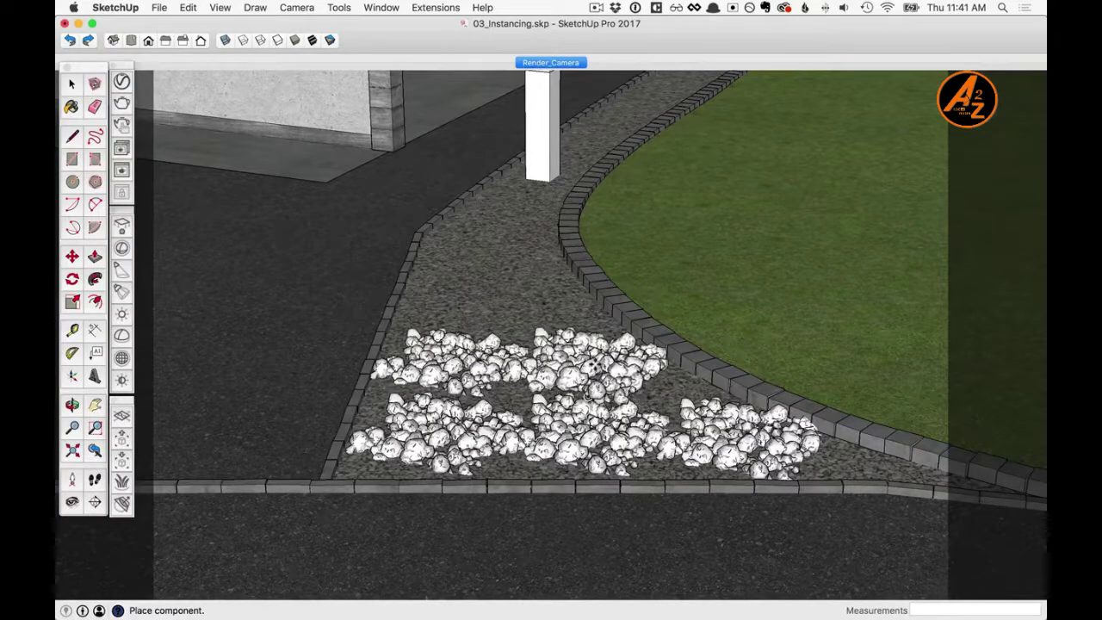
left_click(600, 368)
key("space")
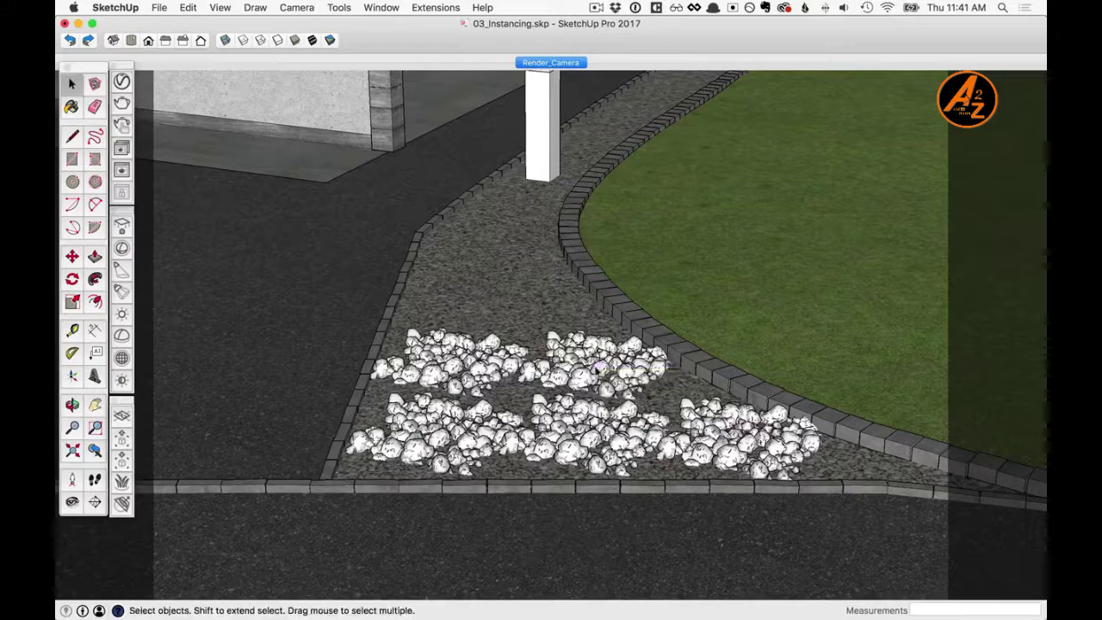
Copy a second-row stone cluster about 1.59 m up the gravel bed and move the copy about 6.57 m, just past the white bollard
middle_click_drag(584, 370, 438, 429)
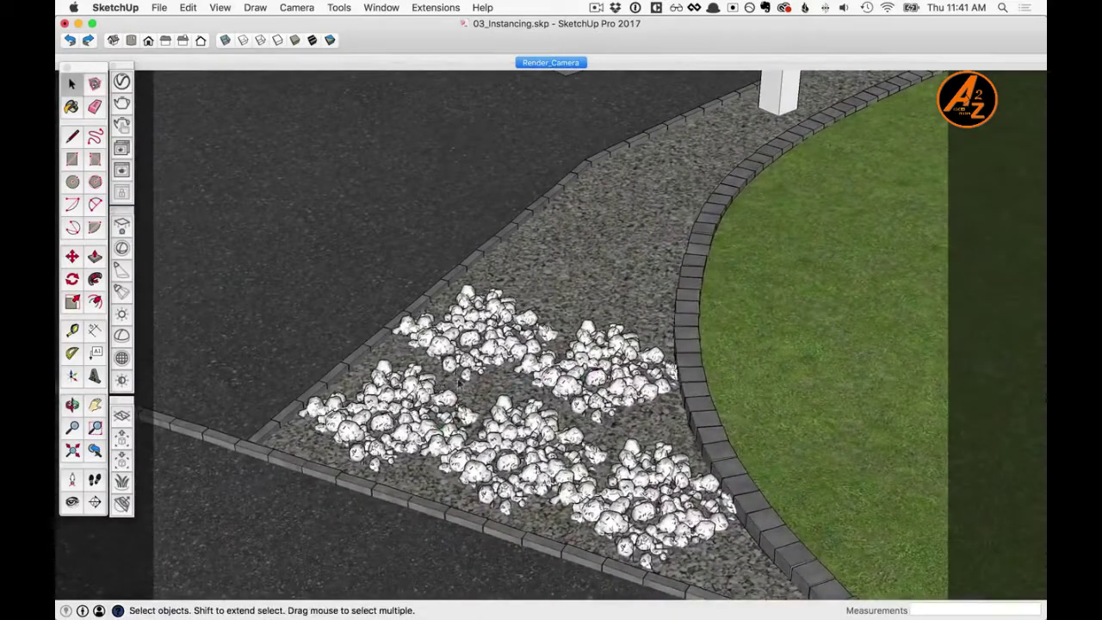
left_click(473, 360)
key("m")
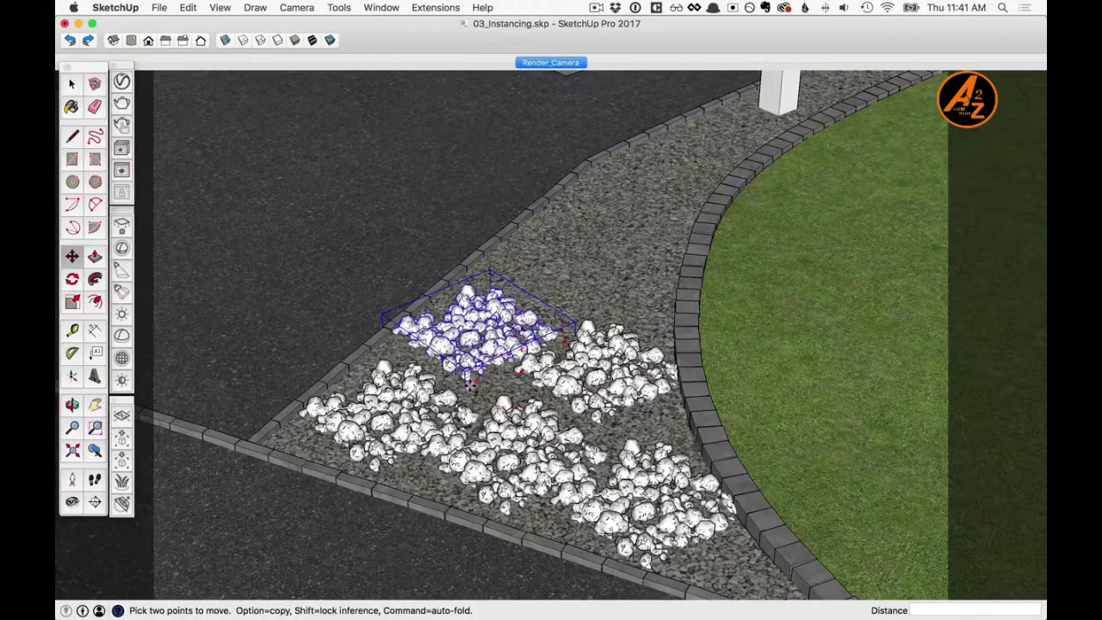
left_click(470, 384)
key("alt")
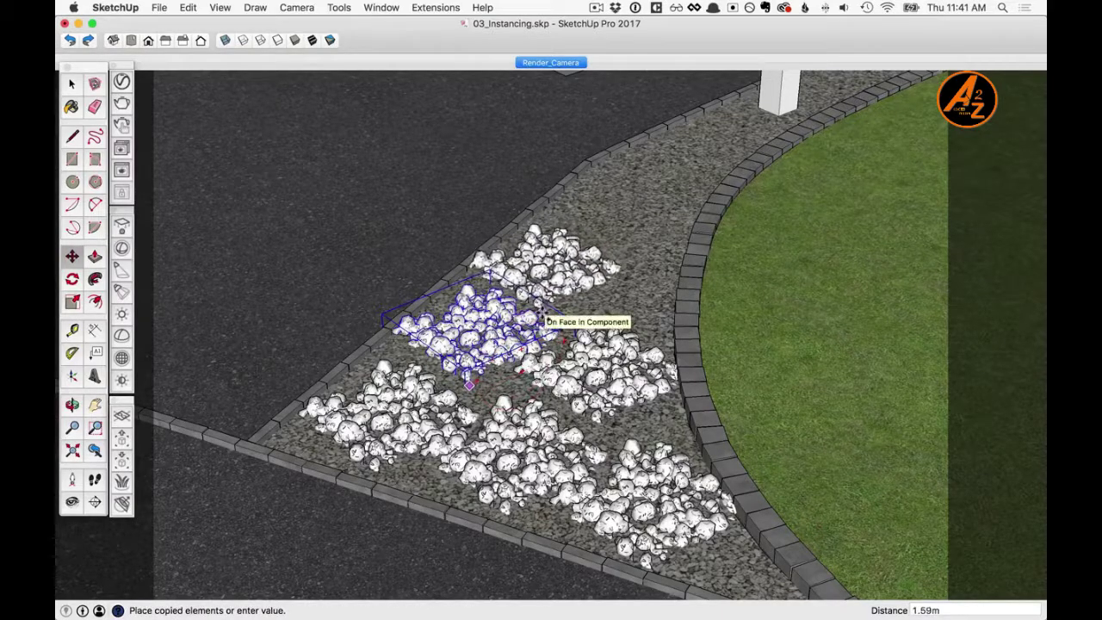
left_click(542, 314)
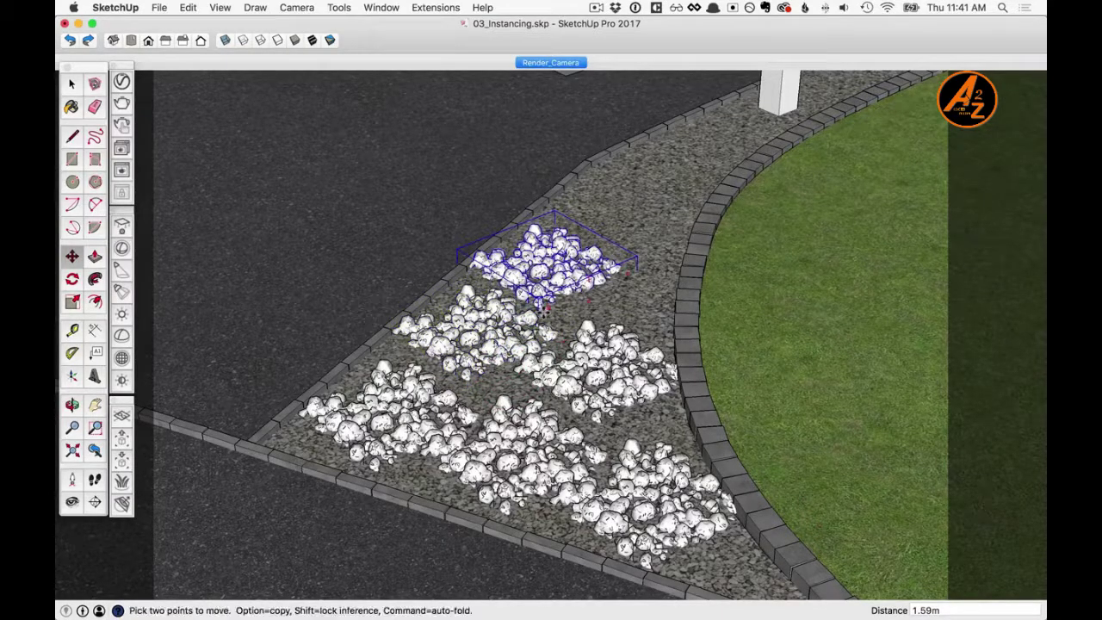
scroll(540, 312, "down", 6)
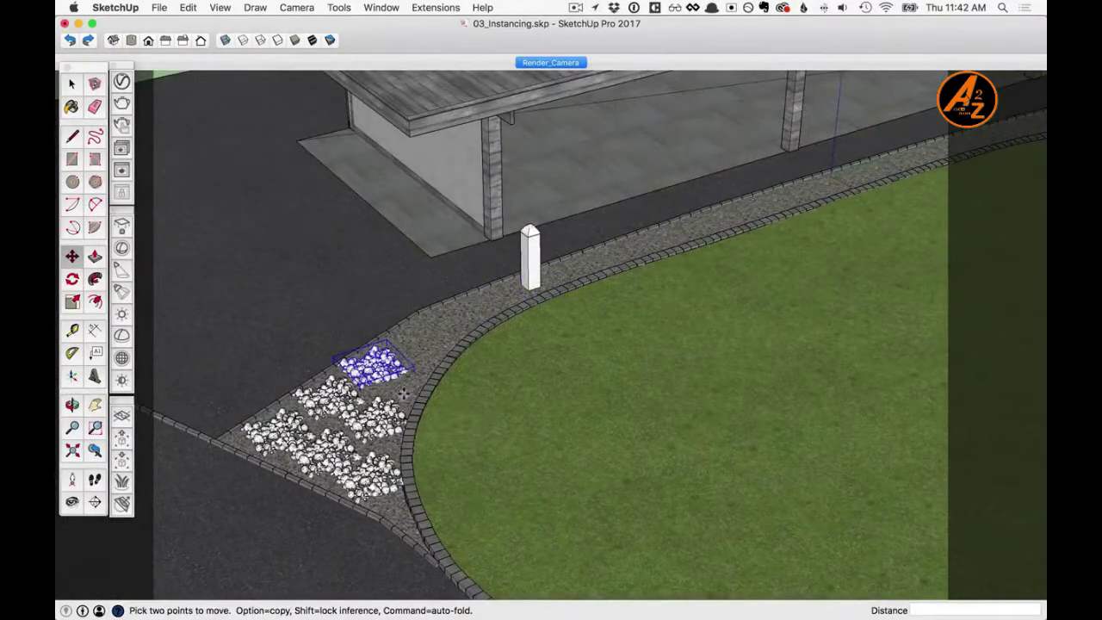
left_click(404, 391)
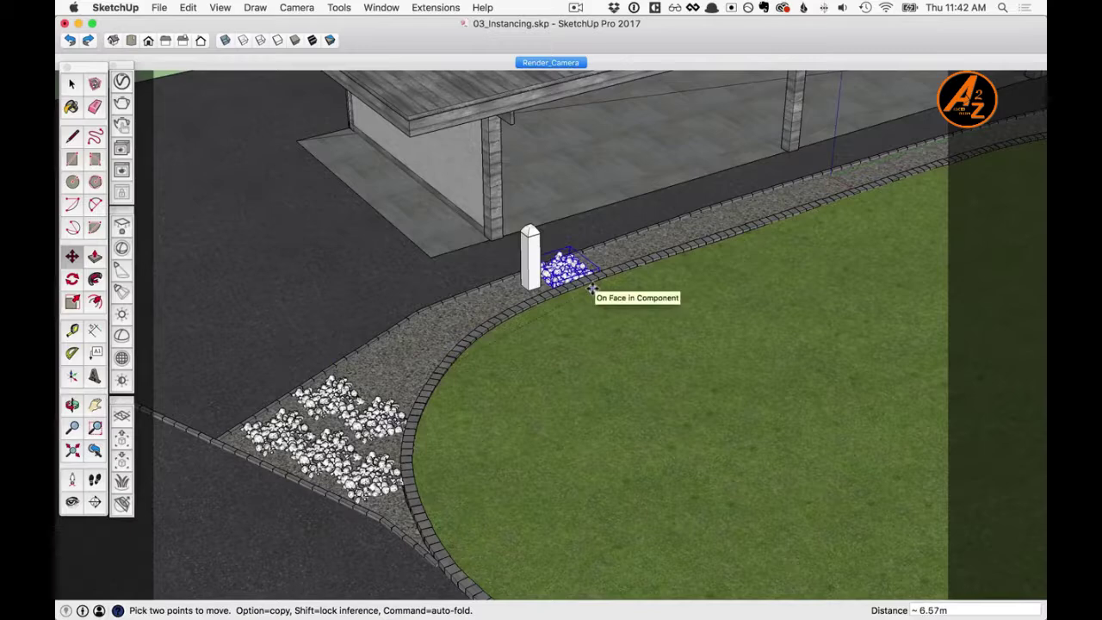
Copy the stone cluster beside the bollard about 1.25 m along the gravel strip and multiply it into an array of 8 copies
middle_click_drag(593, 285, 378, 368)
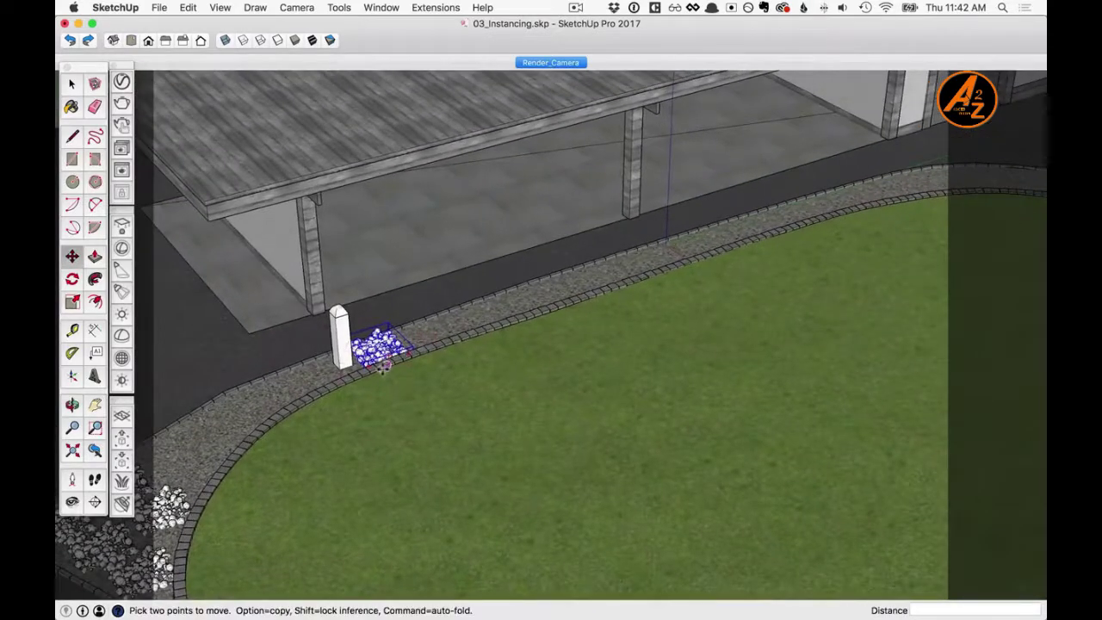
left_click(385, 390, "alt")
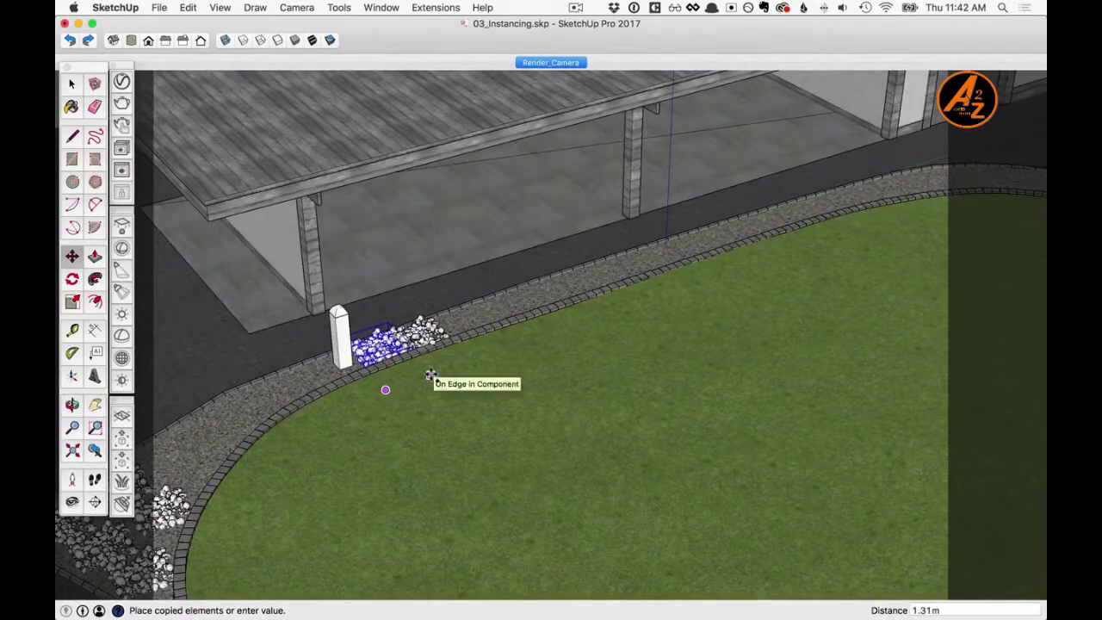
left_click(429, 374)
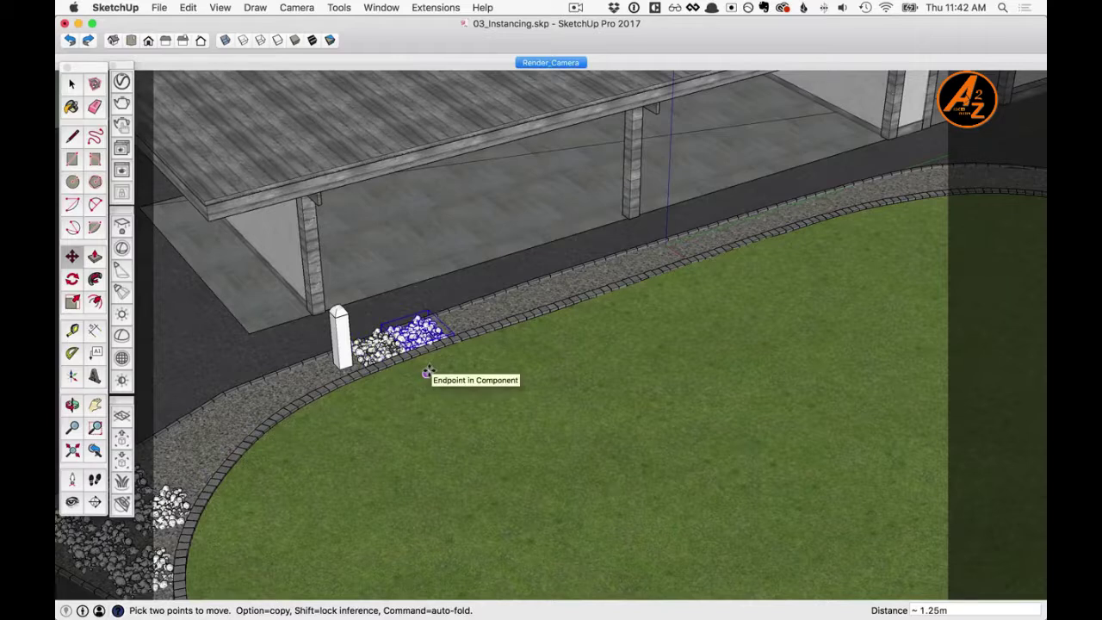
type("8x")
key("Return")
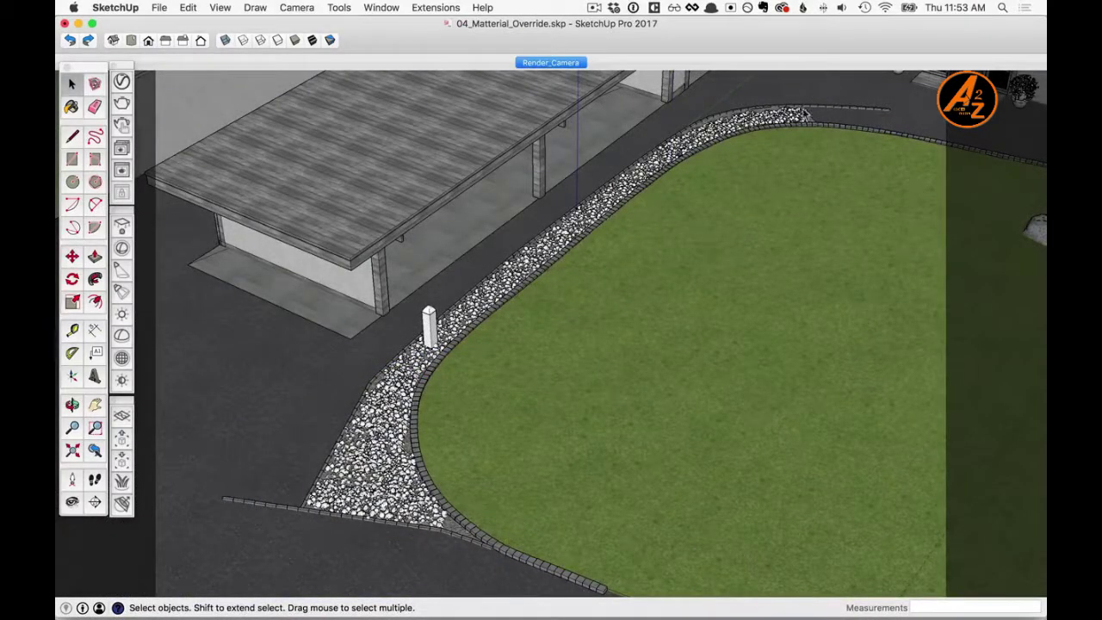
middle_click_drag(369, 539, 546, 493)
scroll(527, 439, "up", 4)
scroll(476, 429, "up", 4)
scroll(473, 402, "down", 2)
scroll(450, 422, "up", 2)
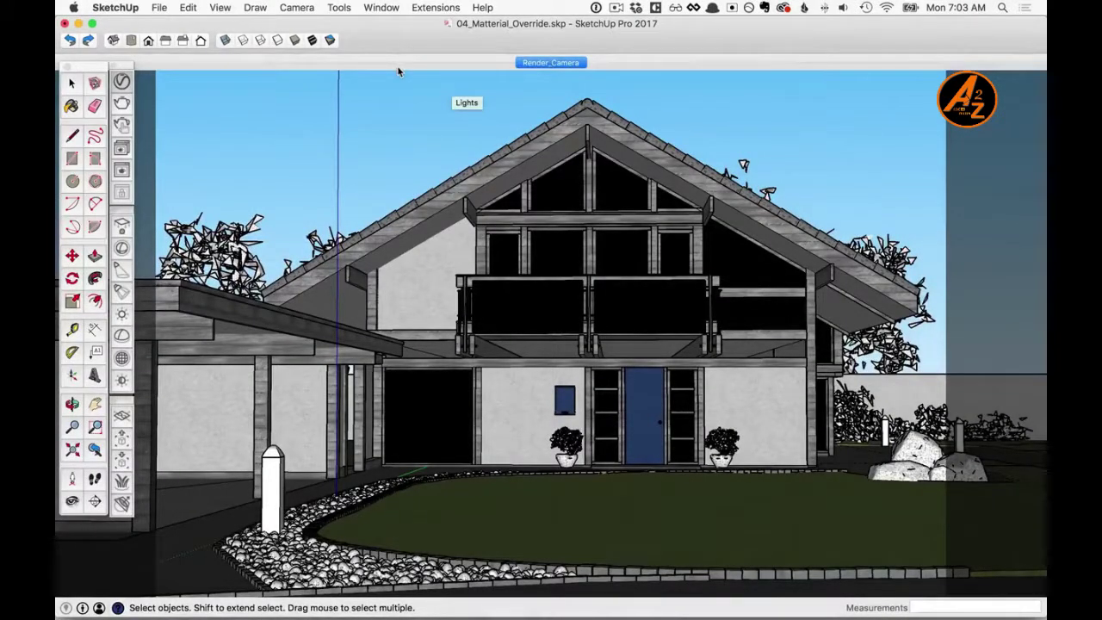
Expand the Material Override section of the V-Ray render settings and enable the override
left_click(123, 82)
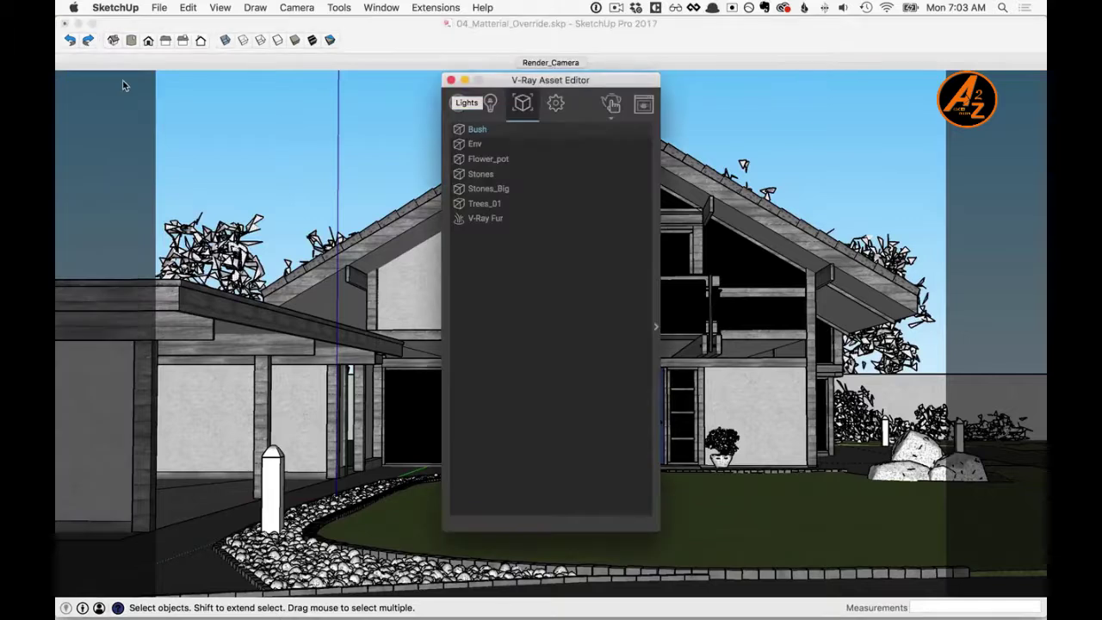
left_click(556, 104)
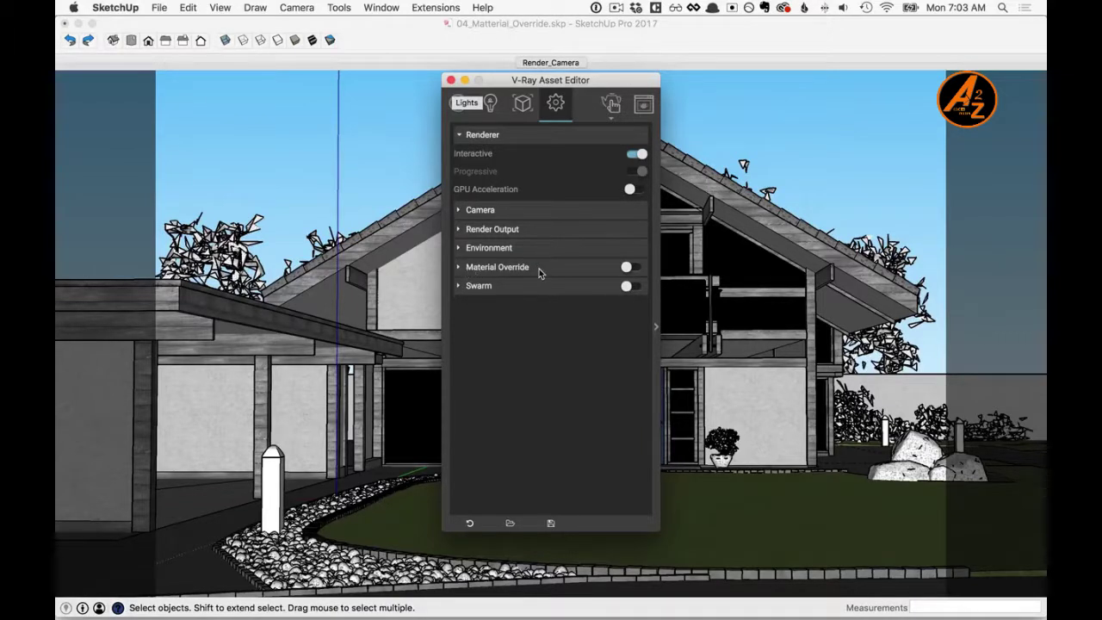
left_click(459, 268)
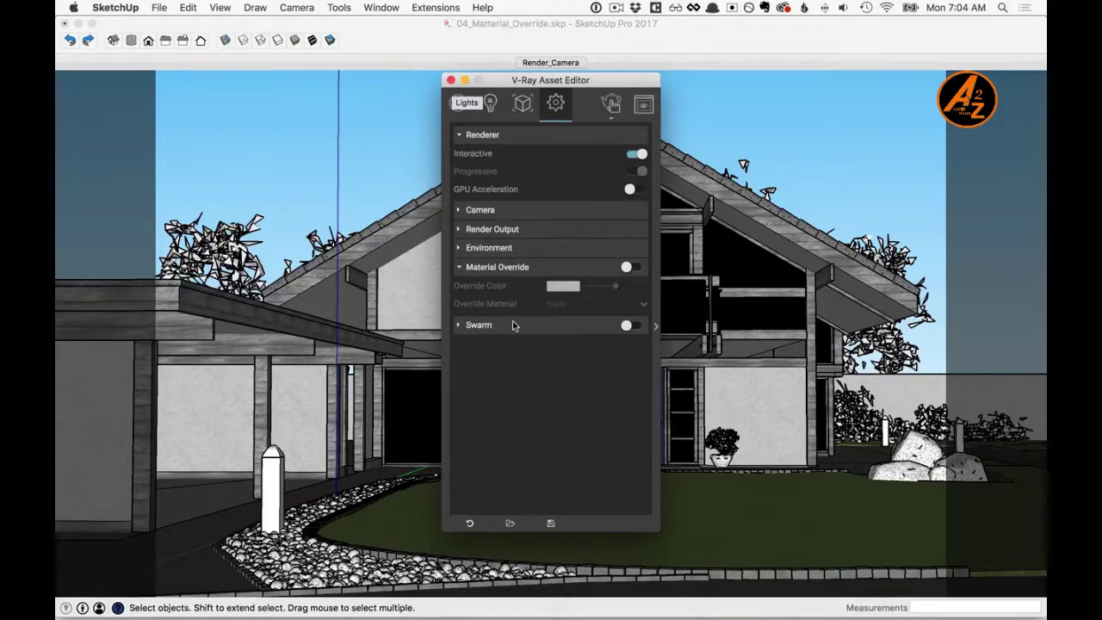
left_click(630, 268)
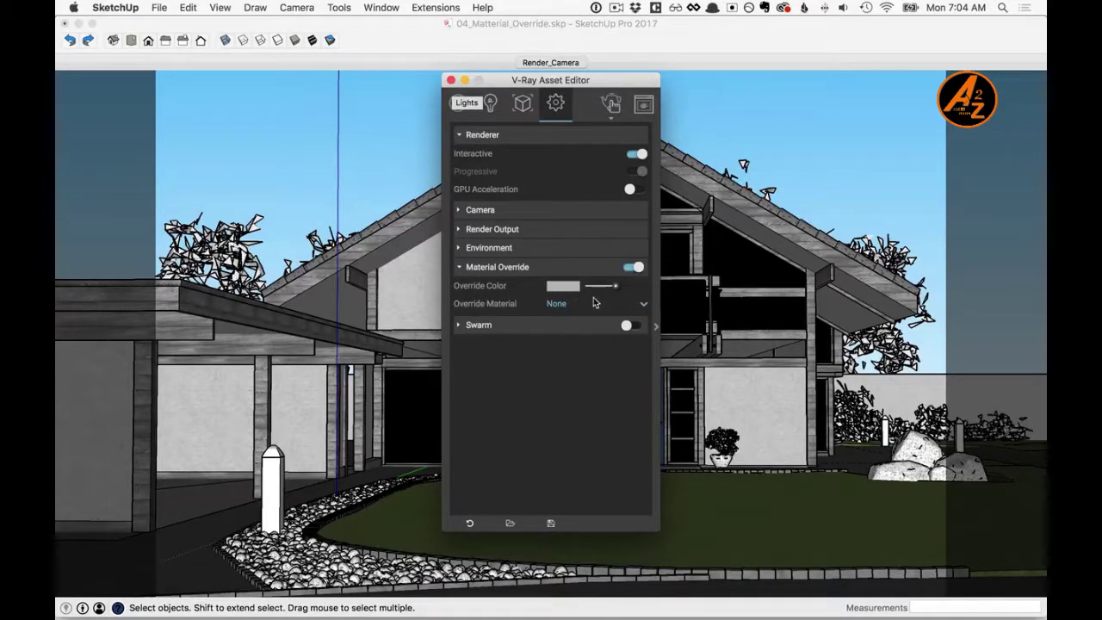
Move the V-Ray Asset Editor aside, start an interactive render and place its frame buffer beside the editor
left_click_drag(613, 86, 329, 73)
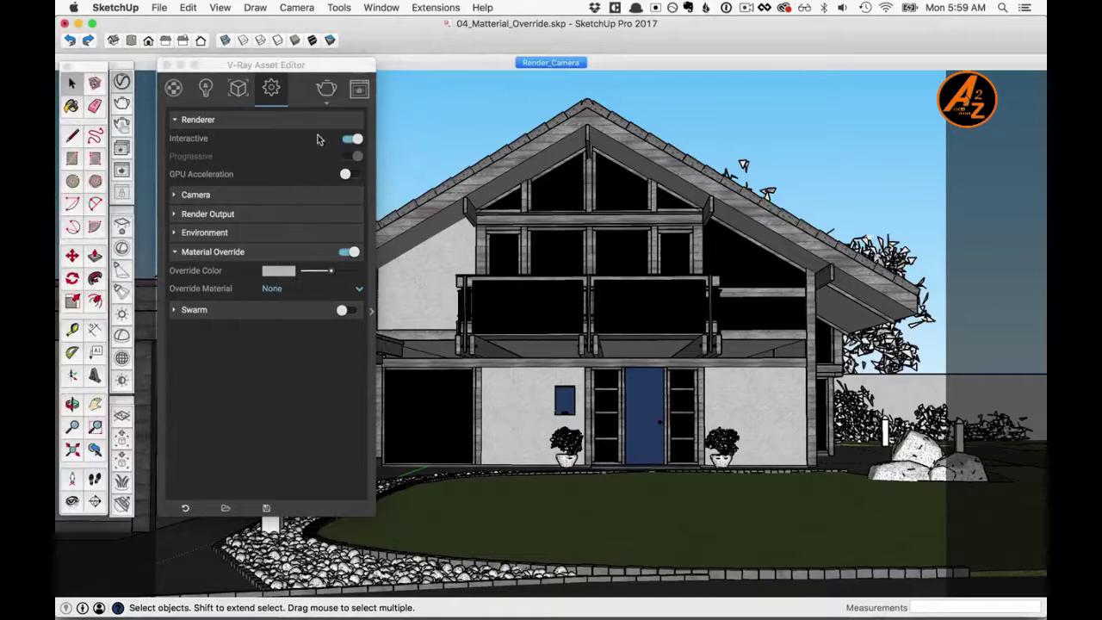
left_click(328, 103)
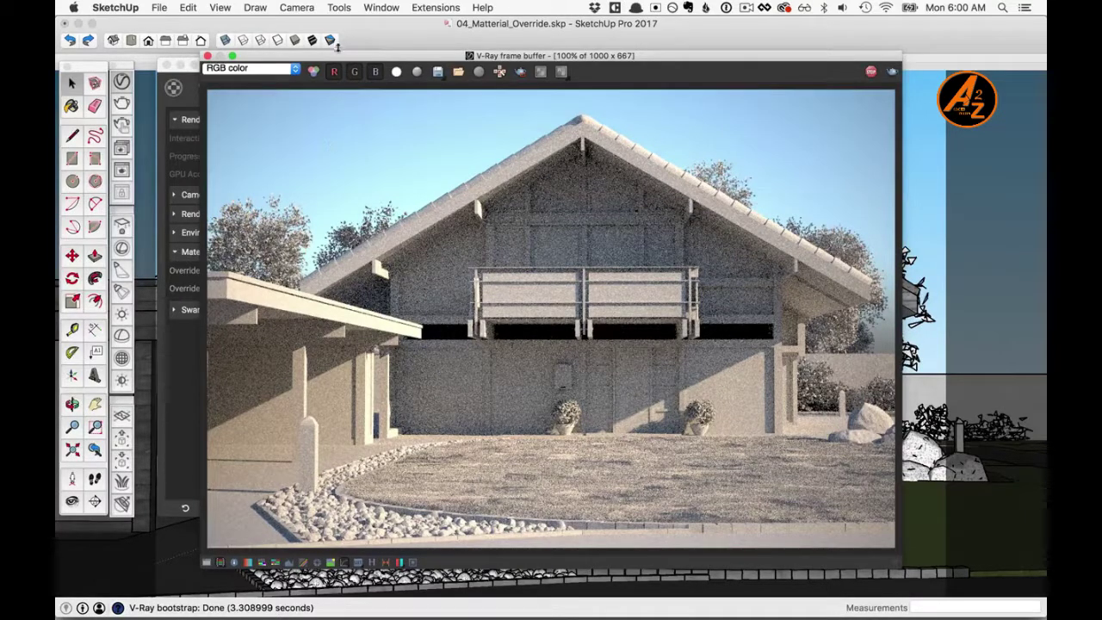
left_click_drag(348, 58, 521, 63)
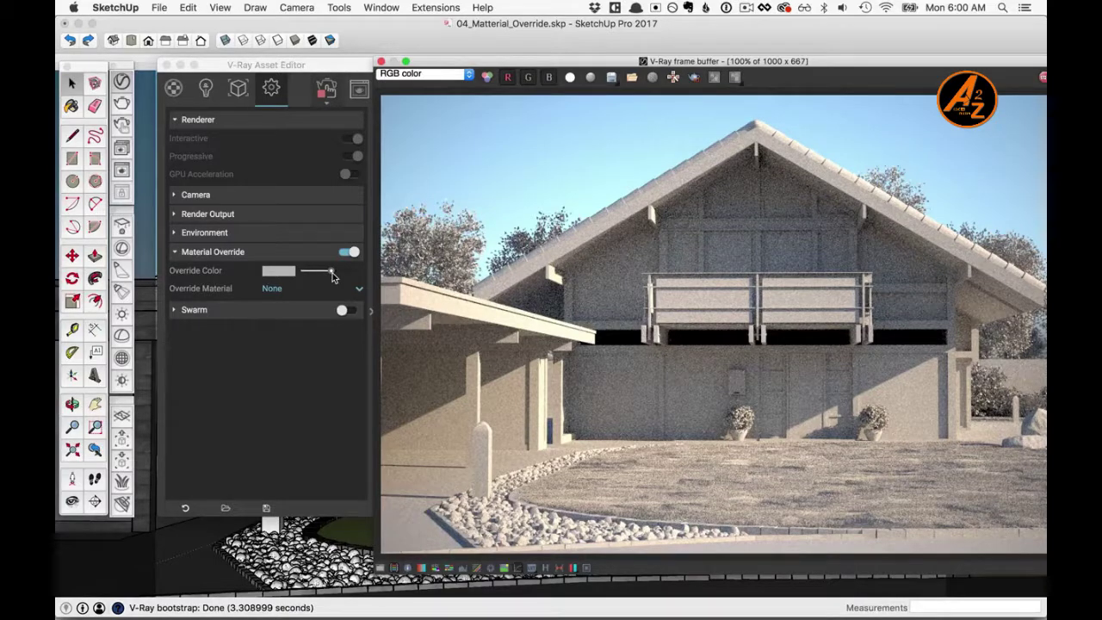
Try the override color at a darker grey and at a near-white grey in the running interactive render
left_click(333, 276)
left_click_drag(332, 276, 316, 274)
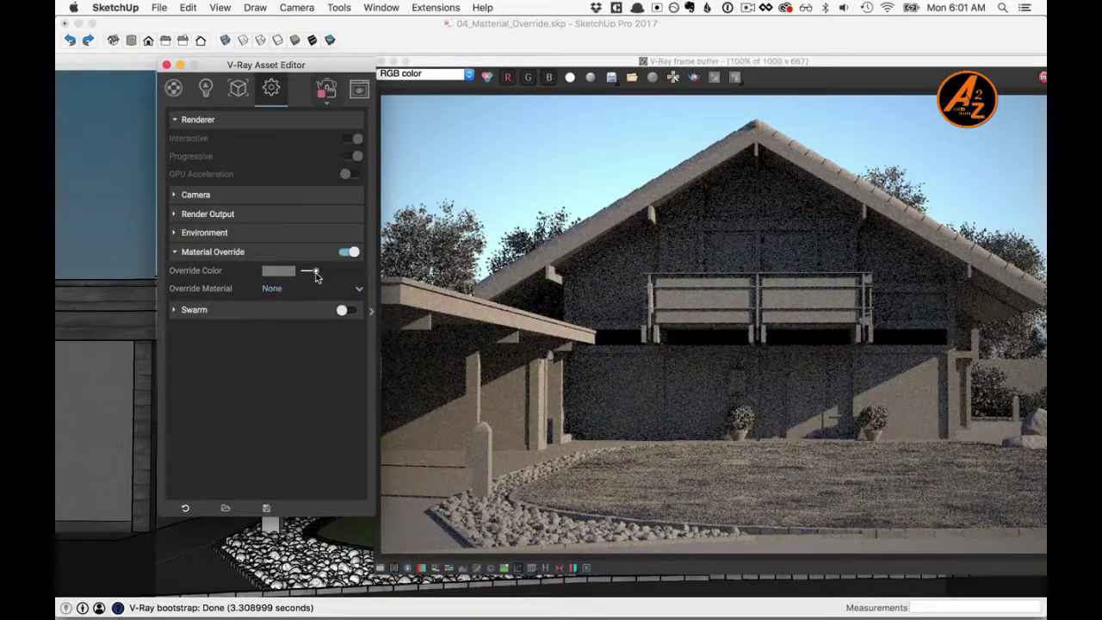
left_click_drag(315, 273, 341, 274)
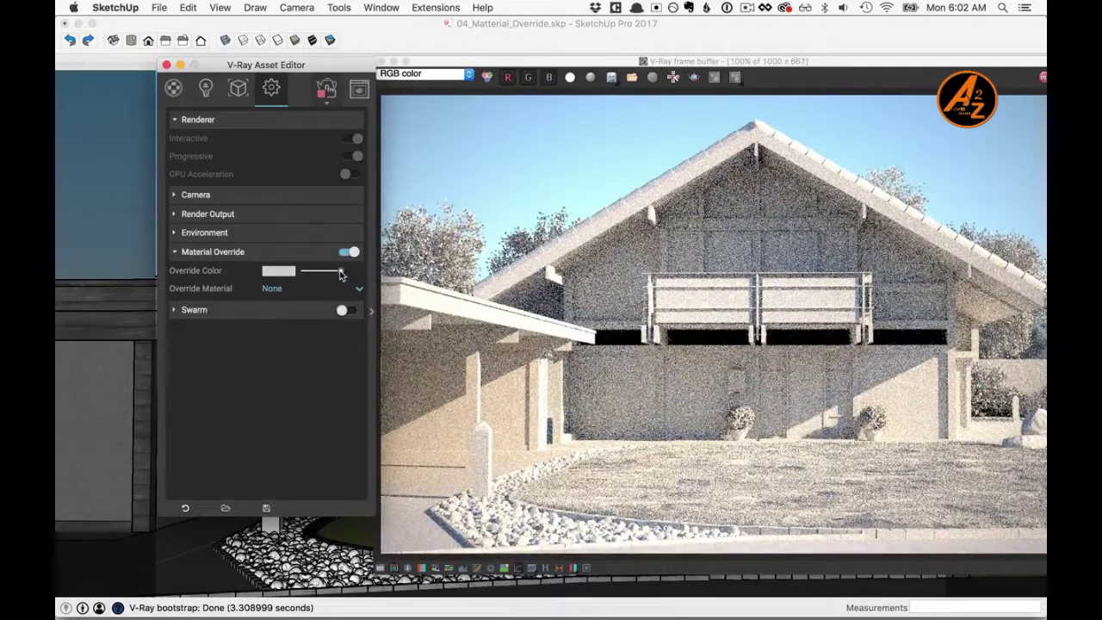
Change the override color to a cyan blue and choose Material Override as the override material
left_click(279, 273)
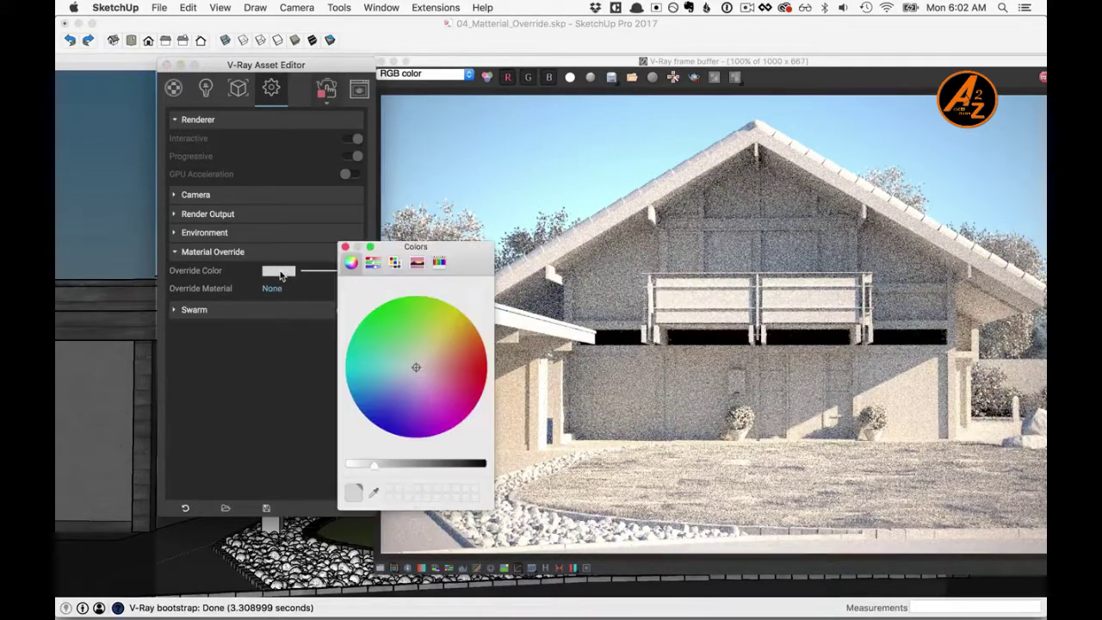
left_click(365, 385)
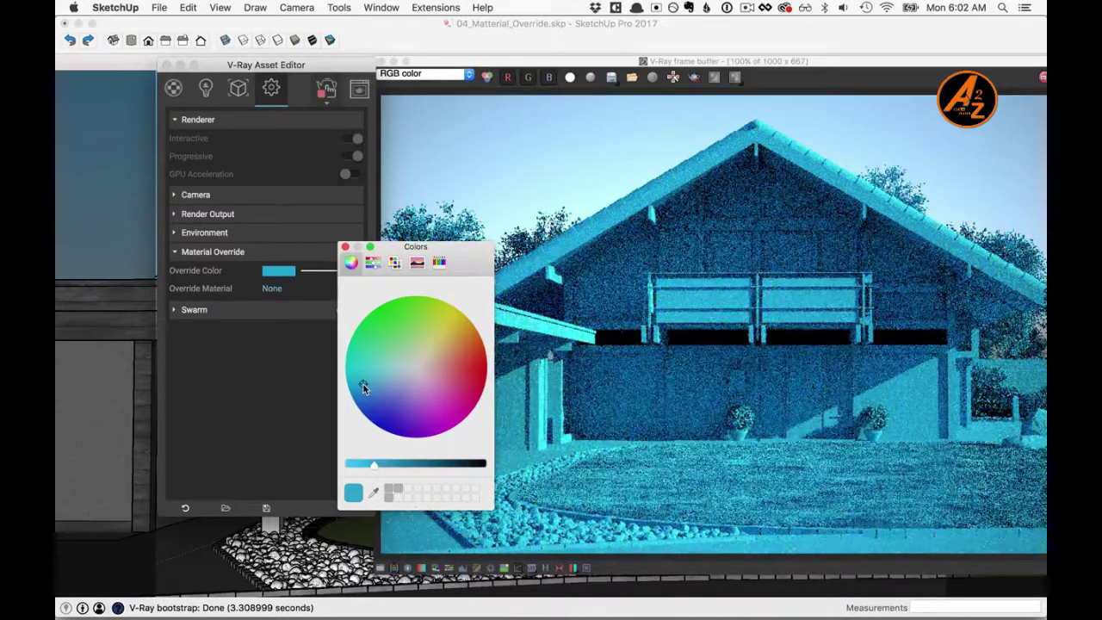
left_click(343, 247)
left_click(361, 293)
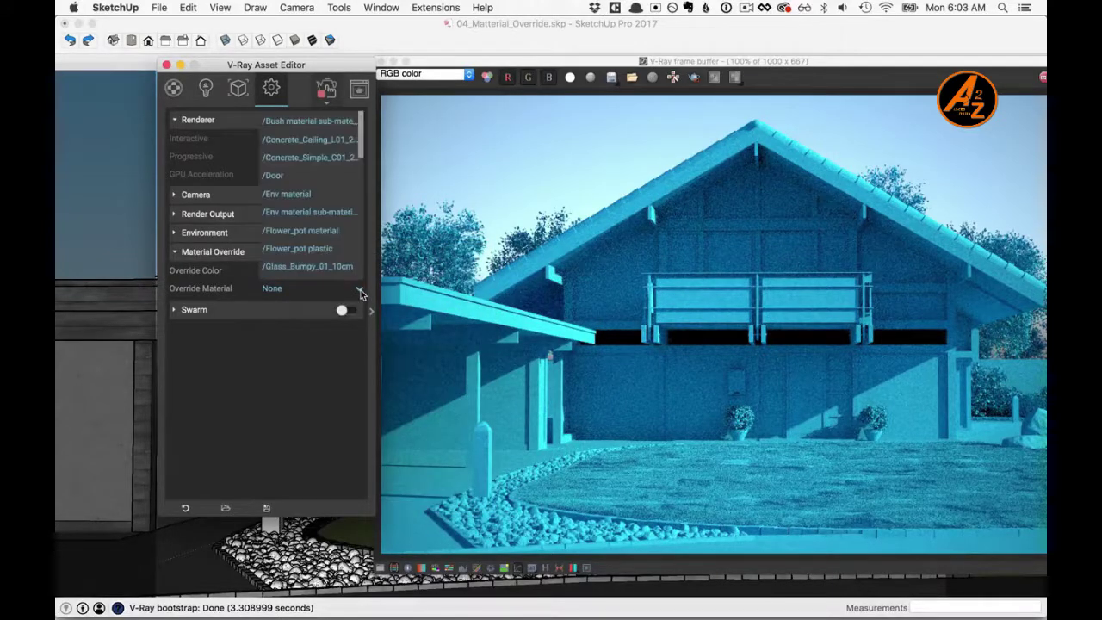
left_click(327, 161)
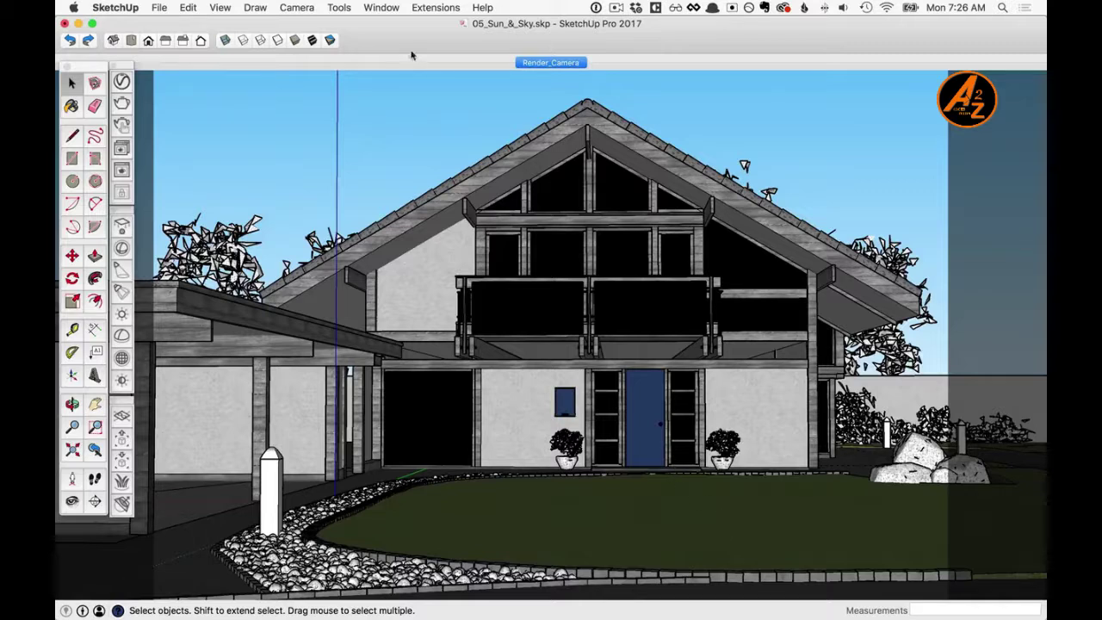
Turn on sun shadows in the Shadow Settings and move that dialog clear of the house
left_click(384, 7)
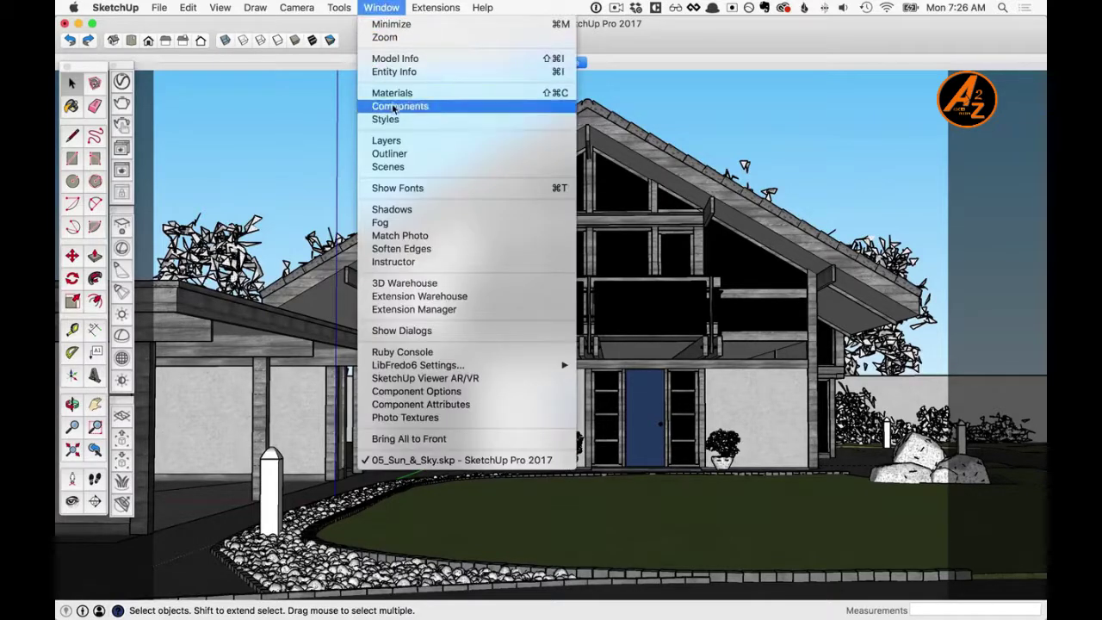
left_click(405, 210)
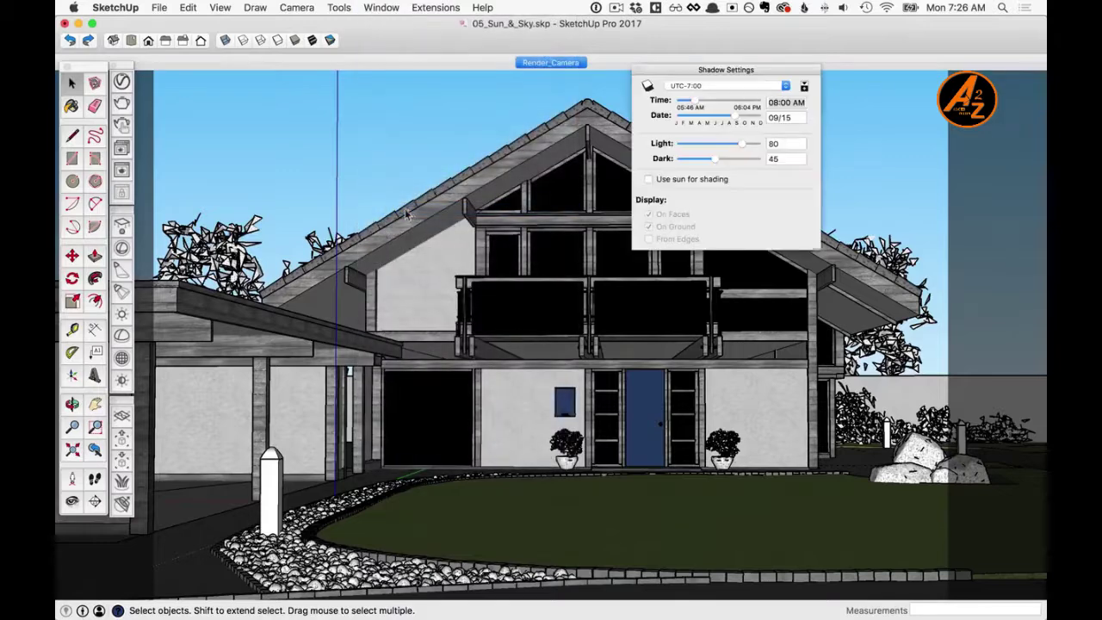
left_click(647, 86)
left_click_drag(761, 73, 881, 79)
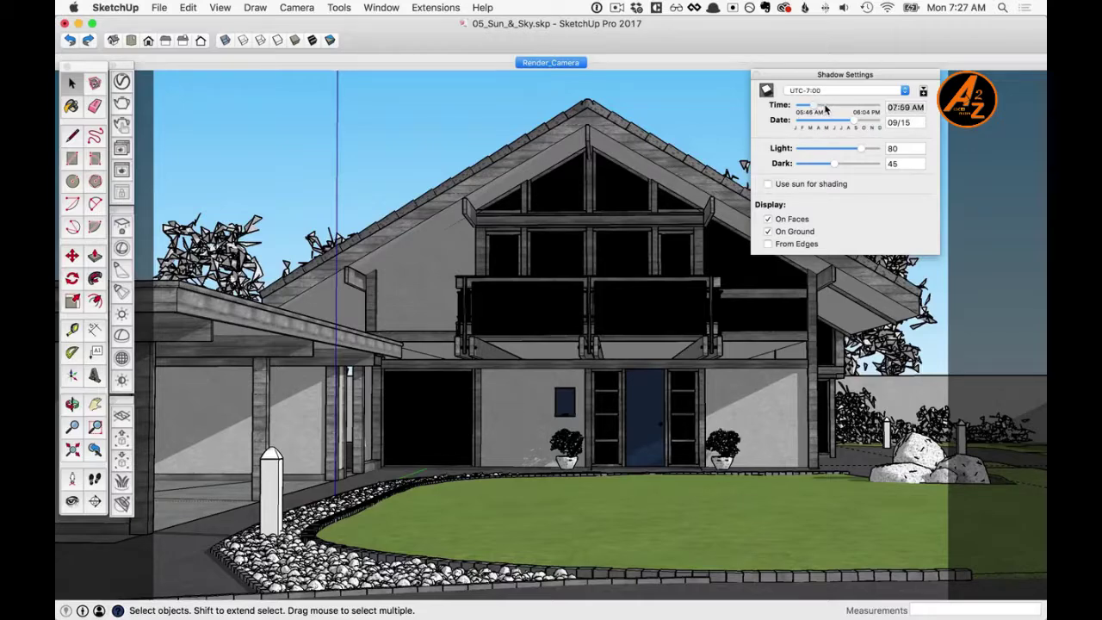
Try a shadow time of 09:58 AM and a date of 09/11, and set them exactly to 13:45 and 12/08
left_click(825, 107)
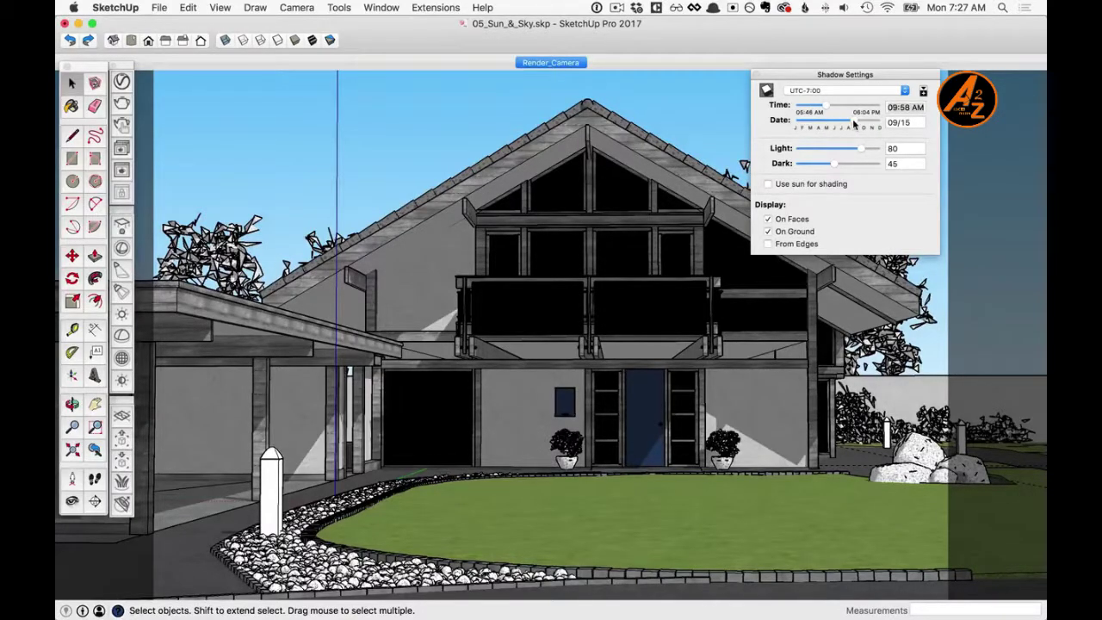
left_click(835, 125)
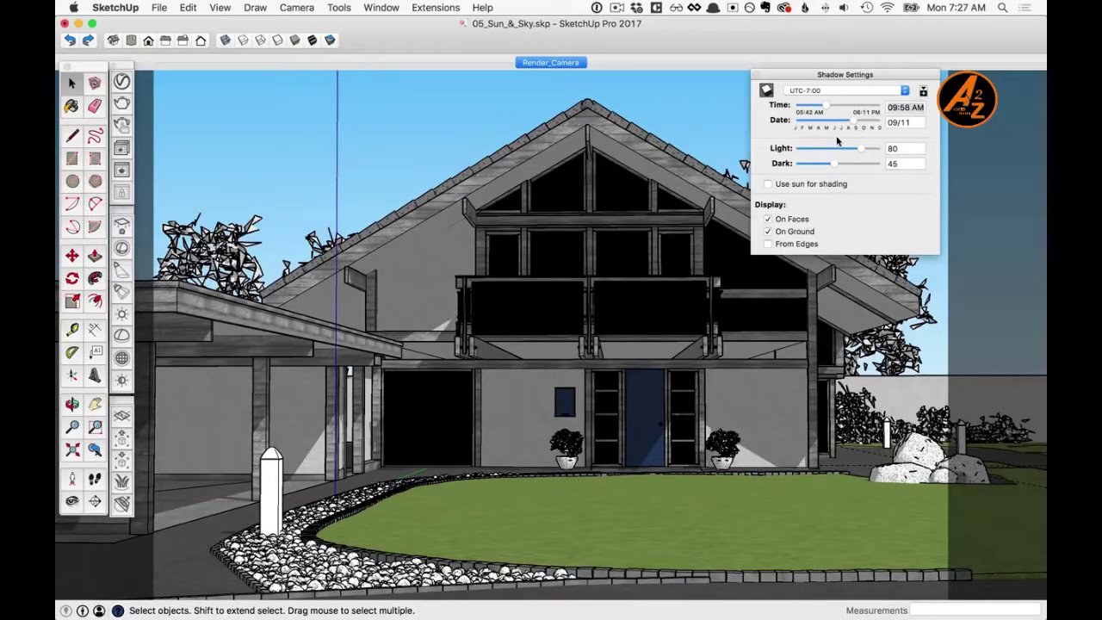
left_click(911, 107)
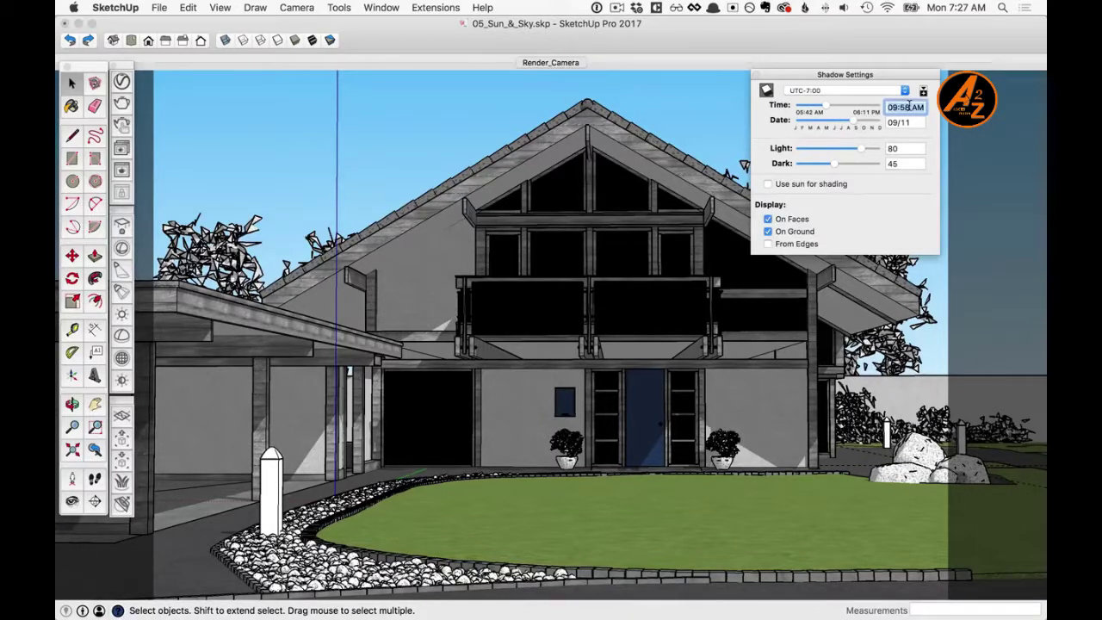
type("13:45")
left_click(901, 122)
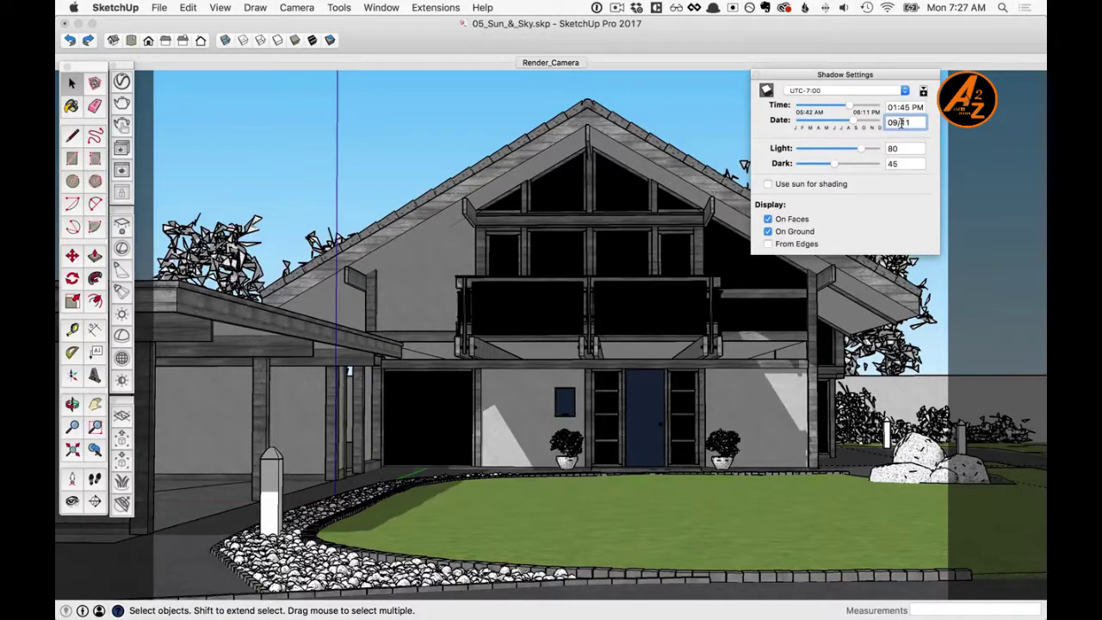
left_click_drag(898, 123, 884, 122)
type("12/08")
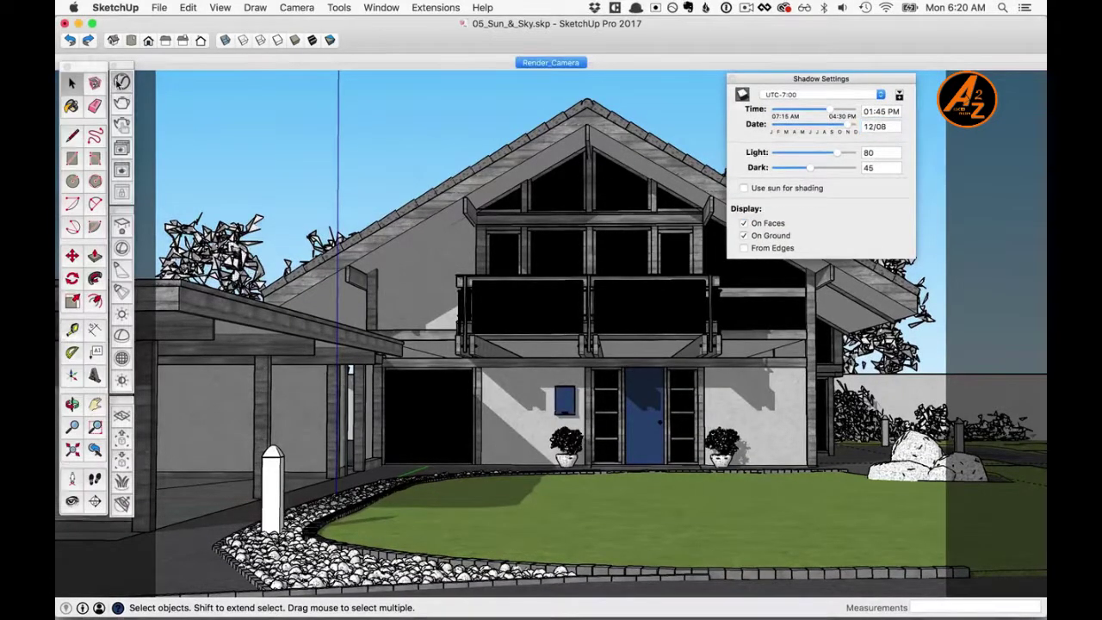
Open the V-Ray Asset Editor, start an interactive render of the new sun position and move the frame buffer beside the editor
left_click(94, 83)
mouse_move(342, 108)
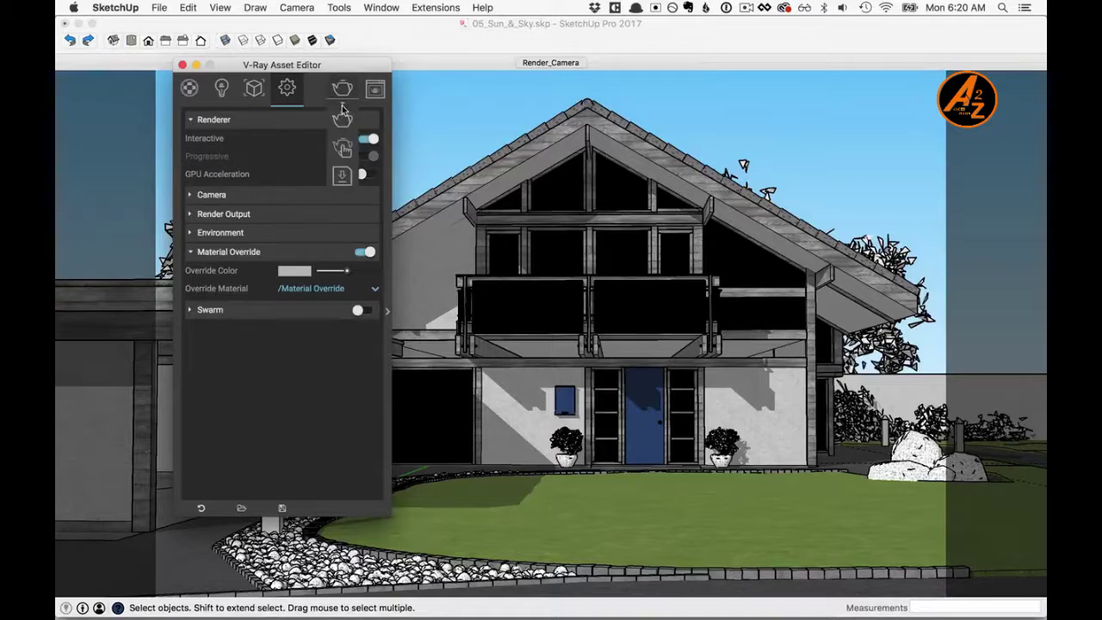
left_click(343, 150)
left_click_drag(396, 63, 524, 72)
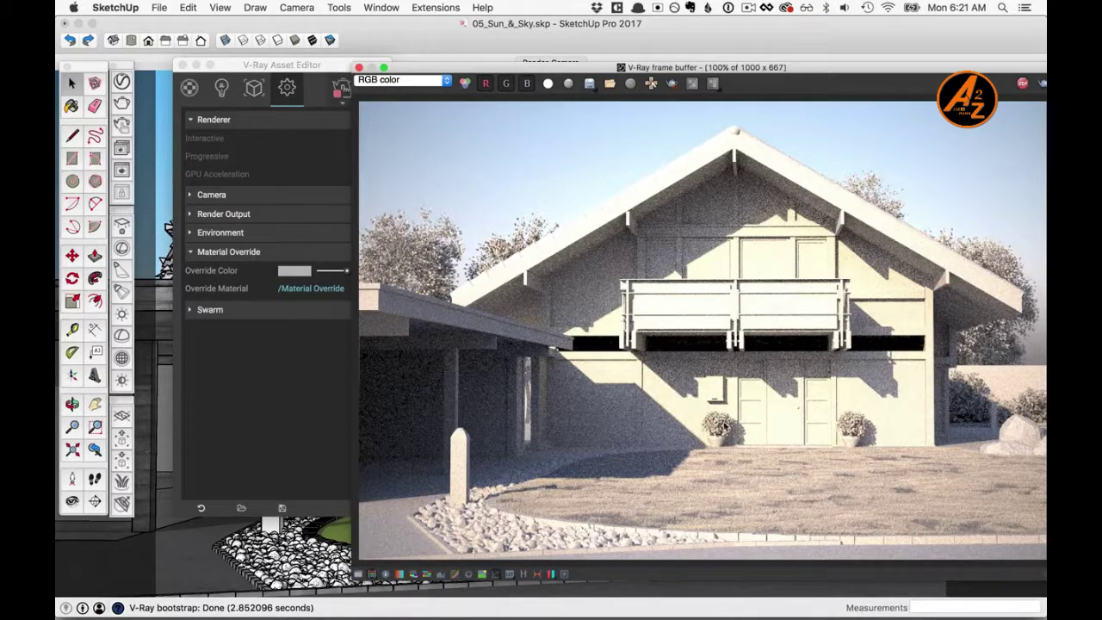
Show the SunLight parameters in the V-Ray lights list and set the Size Multiplier to 4
left_click(222, 87)
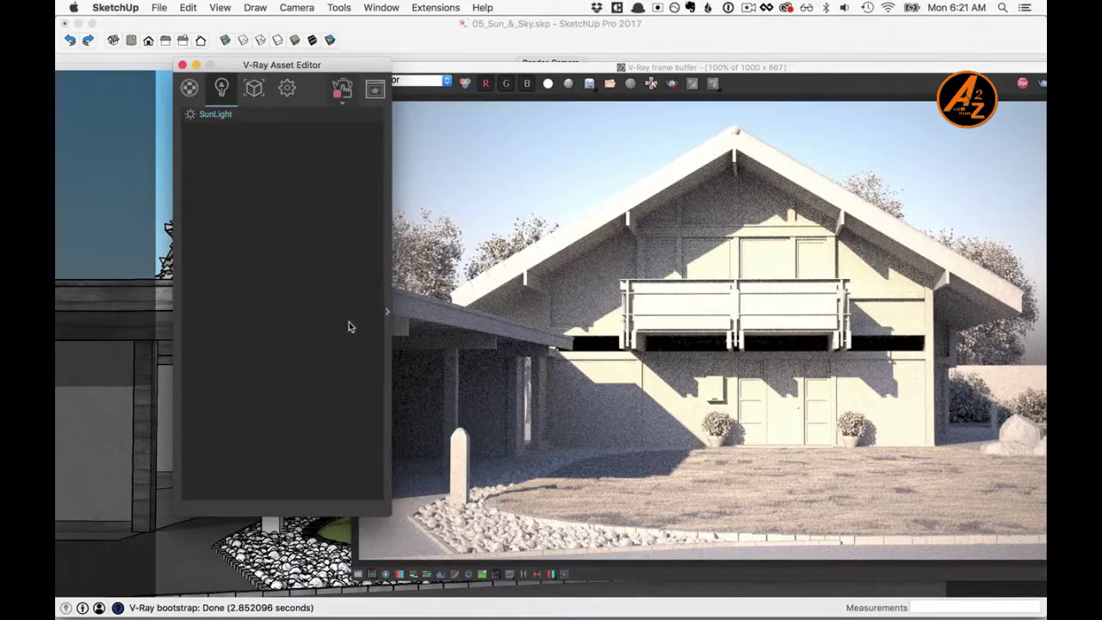
left_click(389, 315)
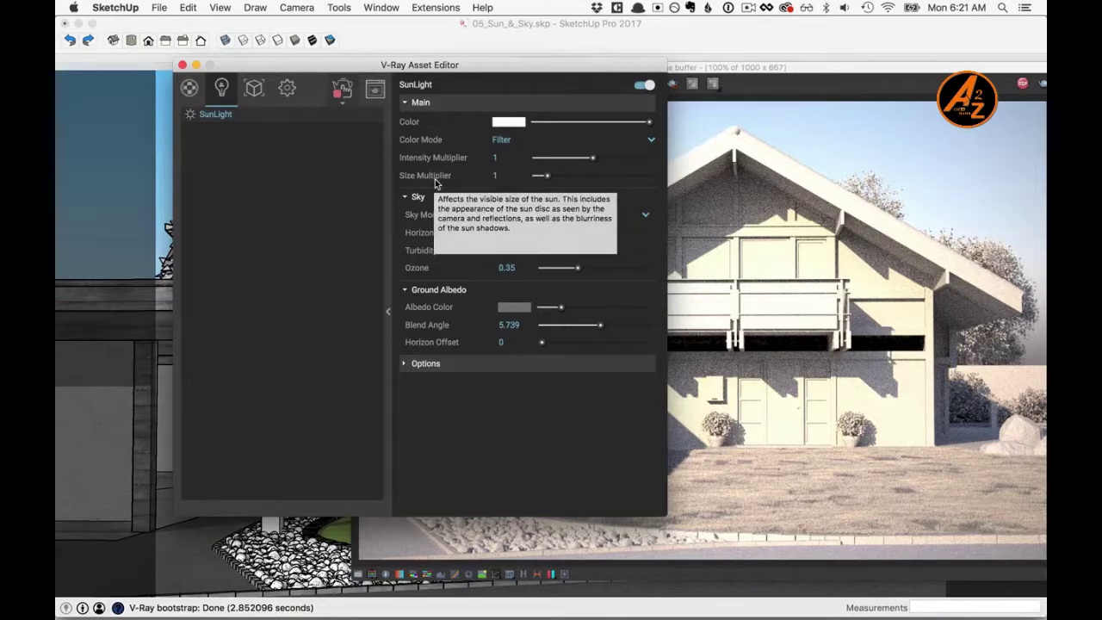
left_click(495, 175)
type("4")
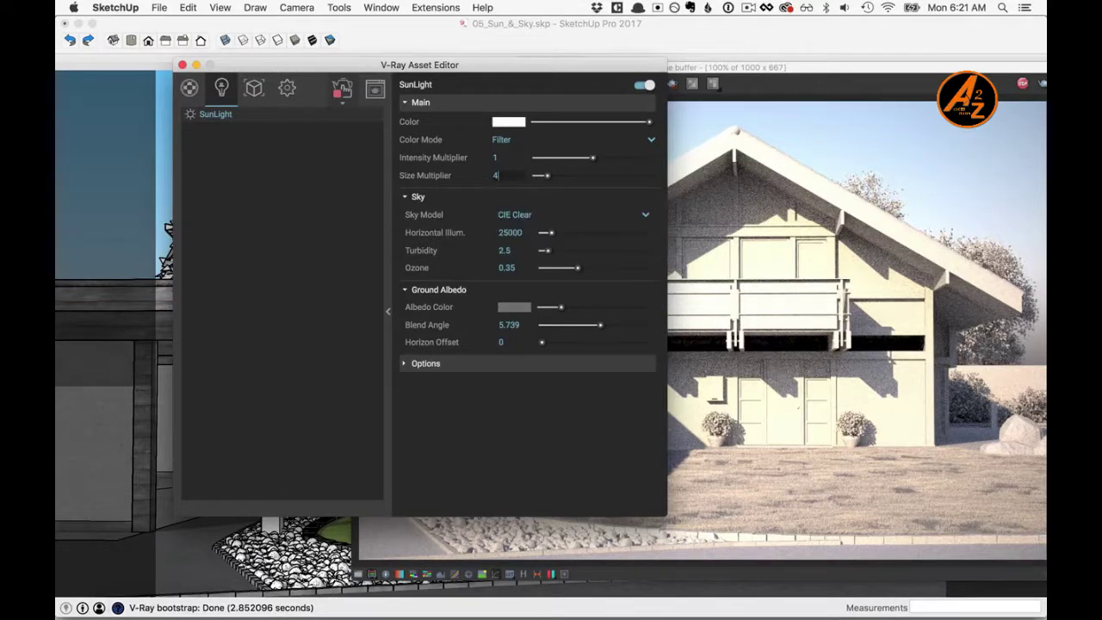
key("Return")
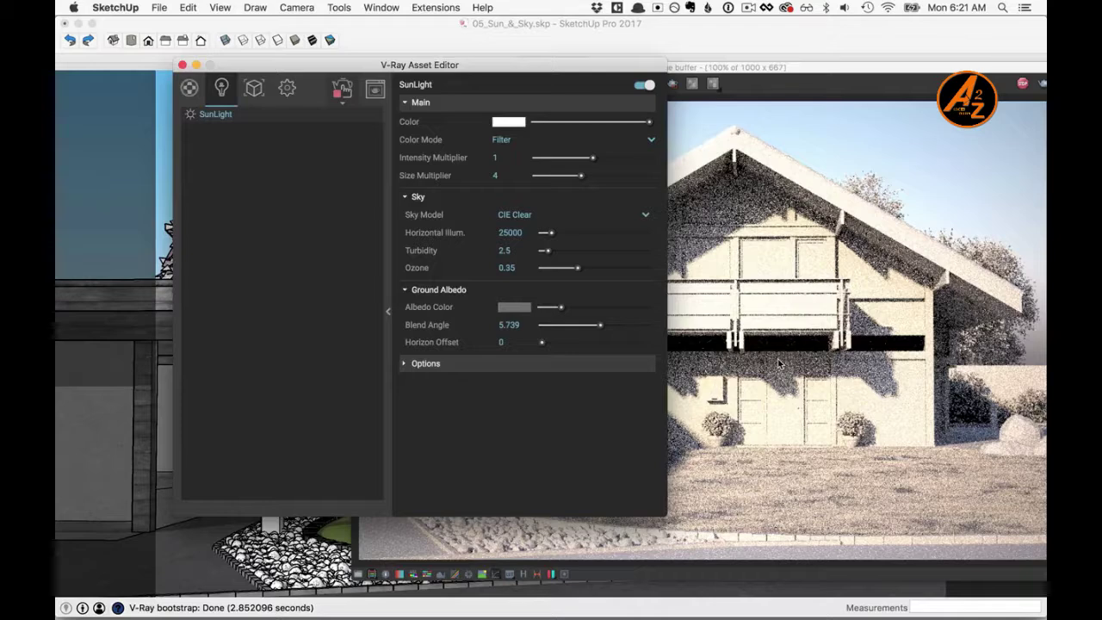
Change the SunLight's Sky Model to Hosek et al
left_click(404, 196)
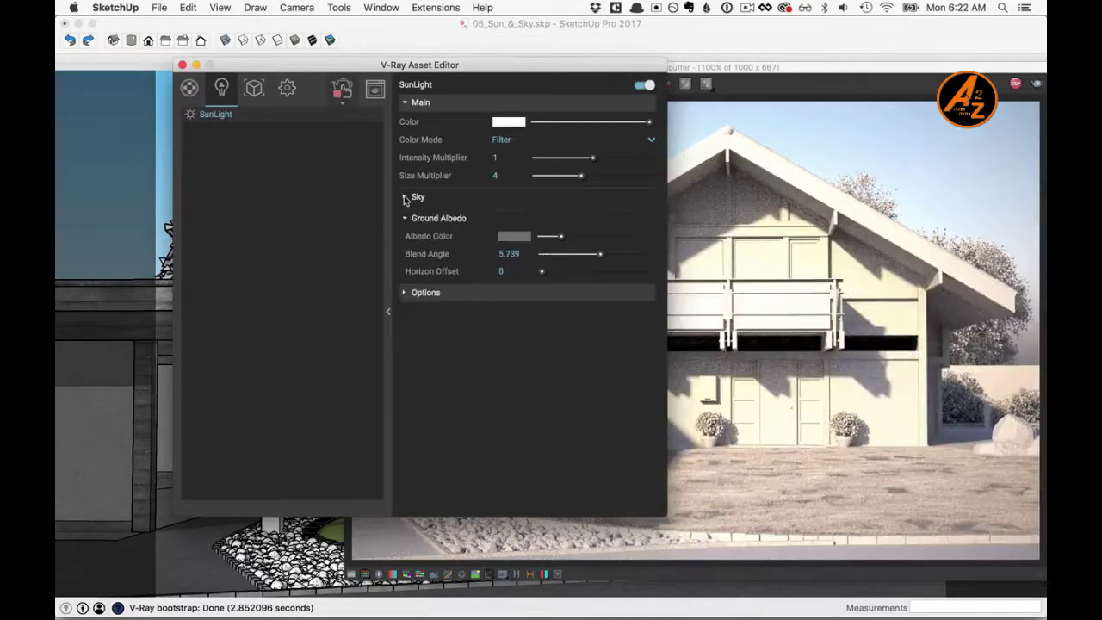
left_click(403, 196)
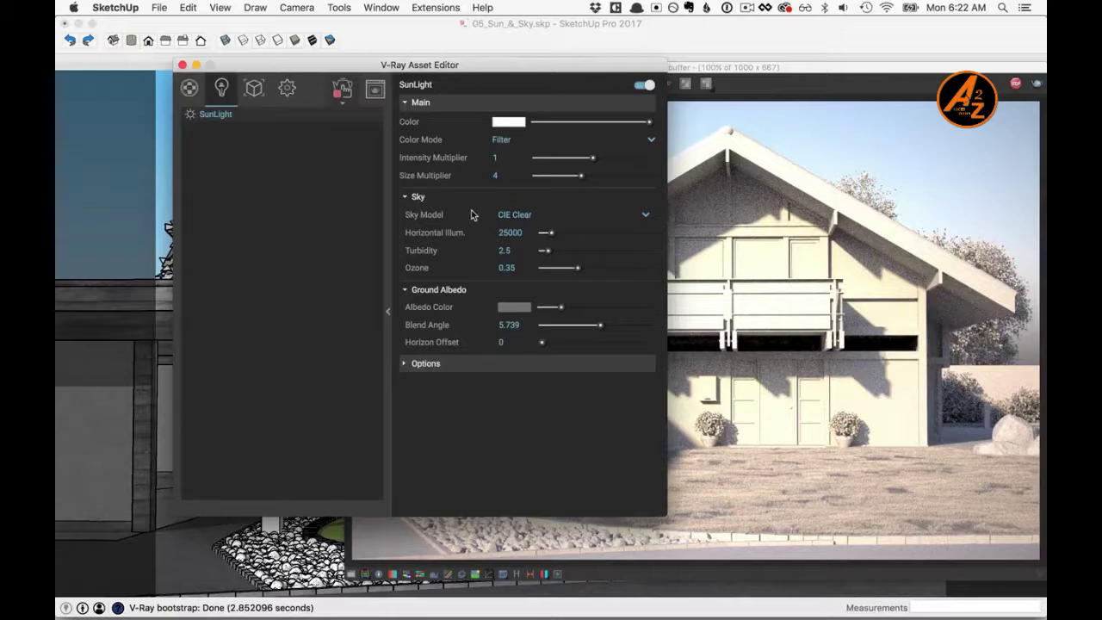
left_click(646, 217)
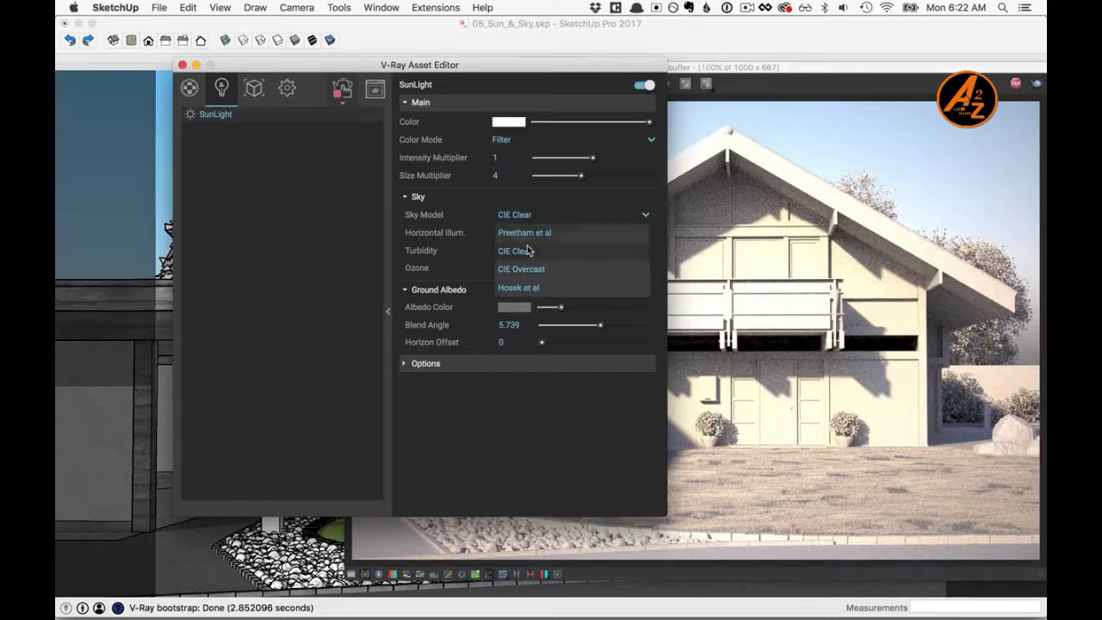
left_click(522, 288)
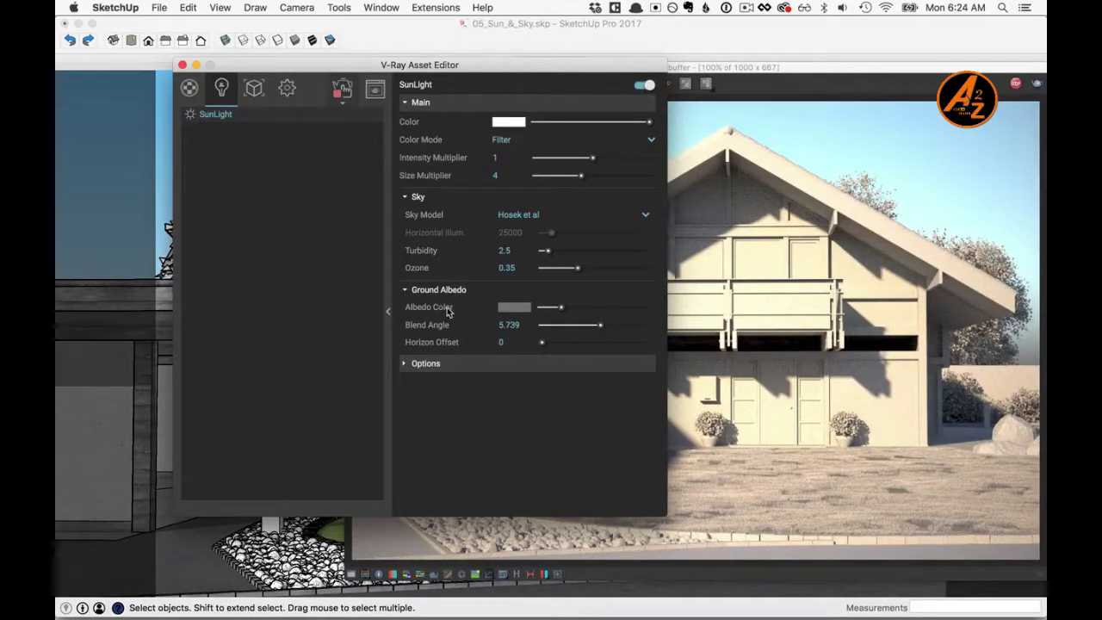
Set the SunLight's ground albedo color to dark red and raise the Blend Angle to about 8.31
mouse_move(514, 306)
left_click(515, 308)
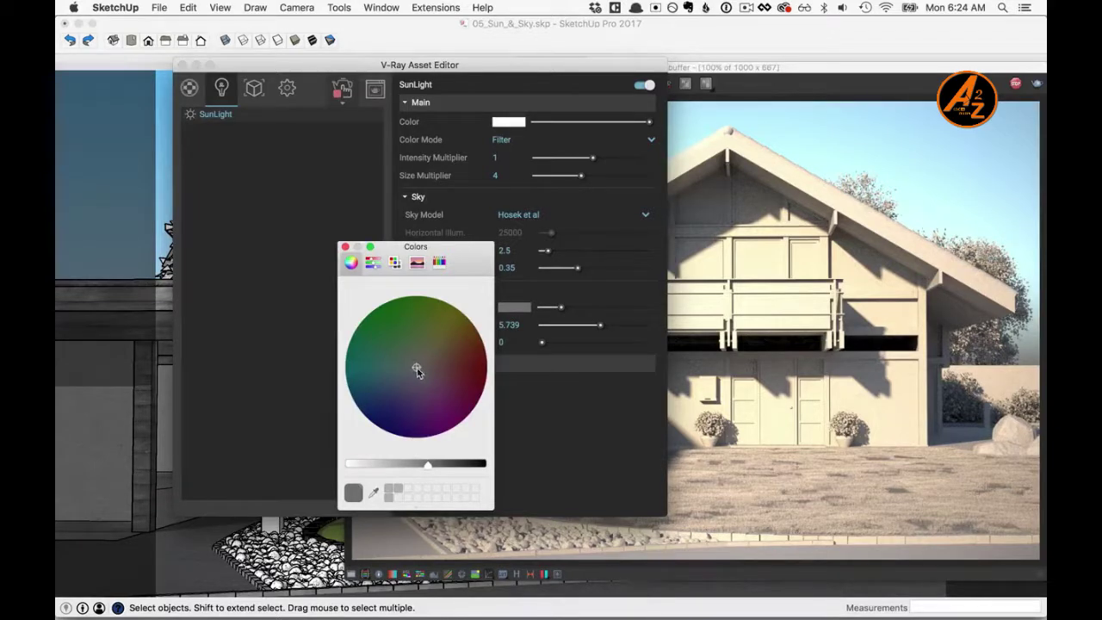
left_click_drag(417, 371, 485, 368)
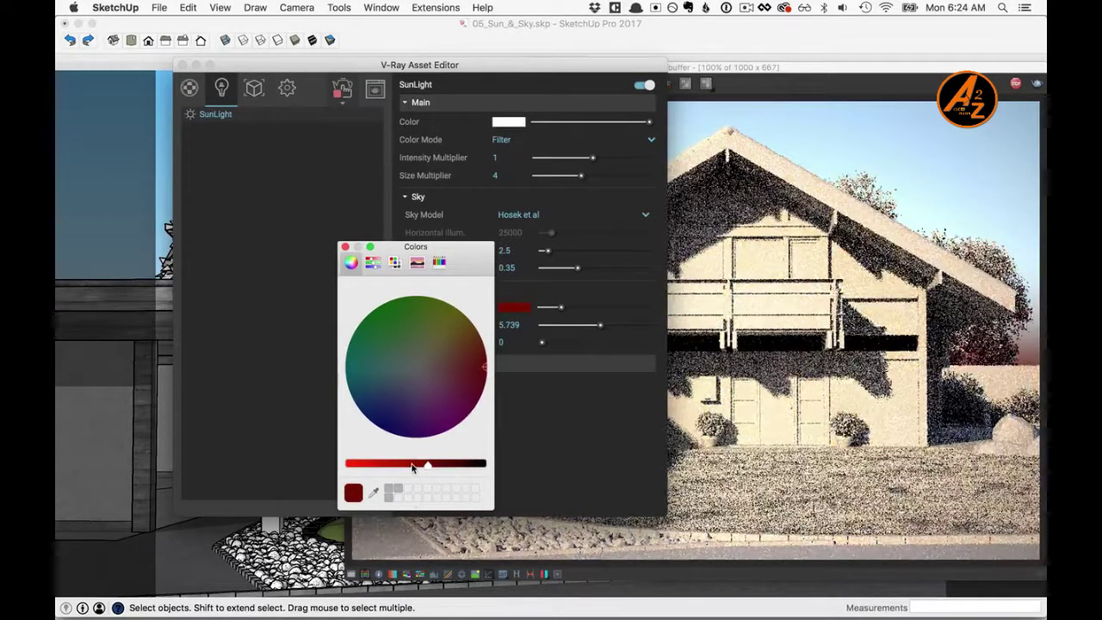
left_click(345, 247)
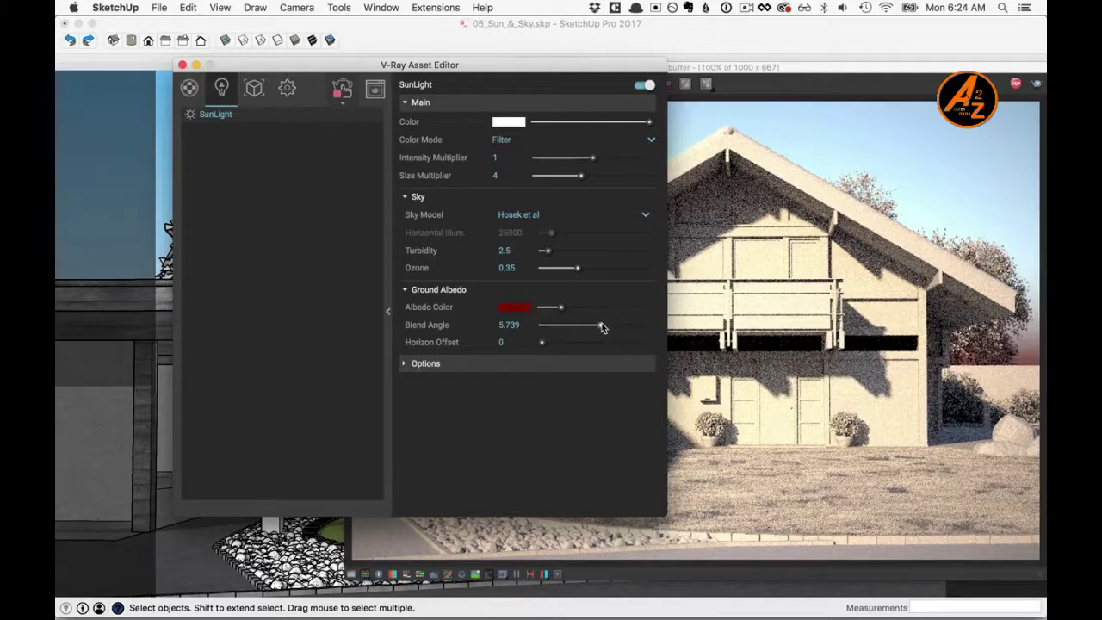
left_click_drag(600, 324, 625, 328)
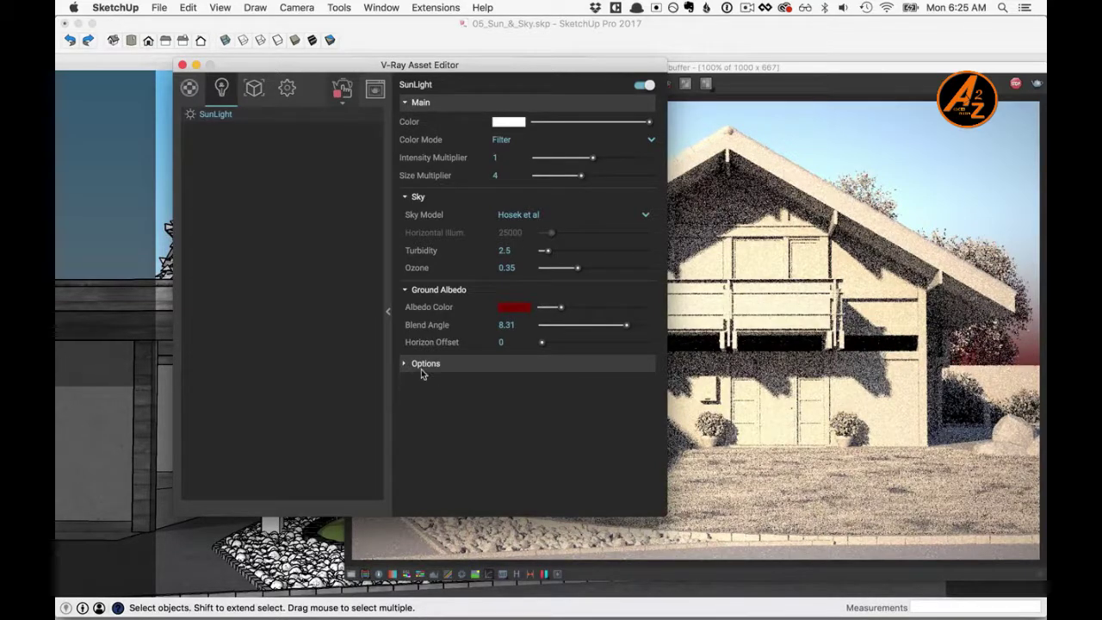
Set the SunLight's ground albedo Blend Angle to 6 and the Horizon Offset to 1
left_click(485, 330)
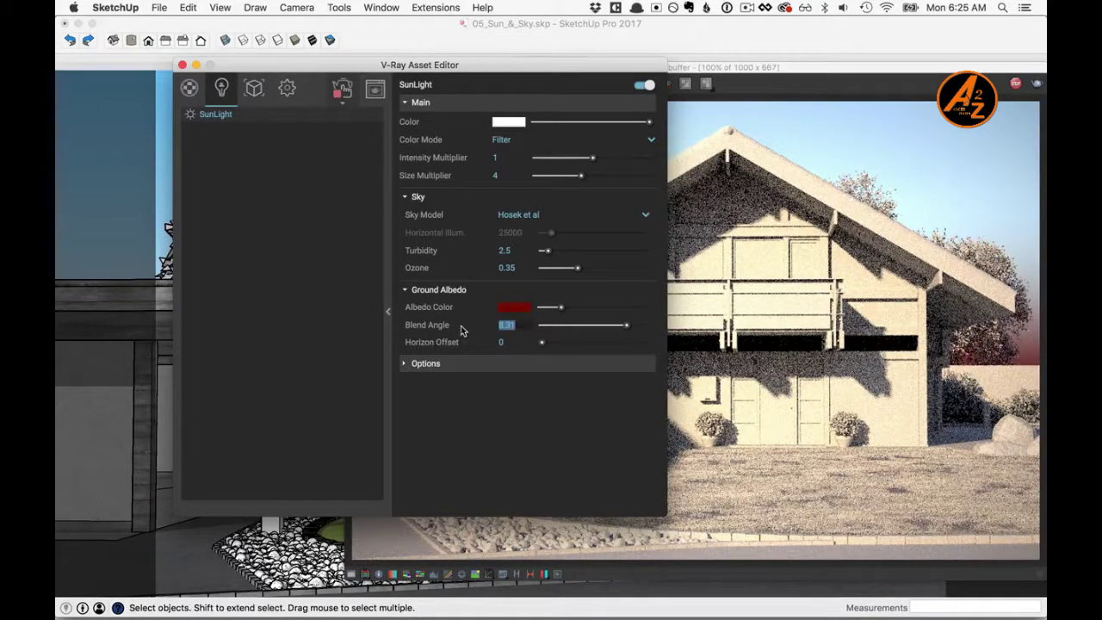
type("6")
key("Return")
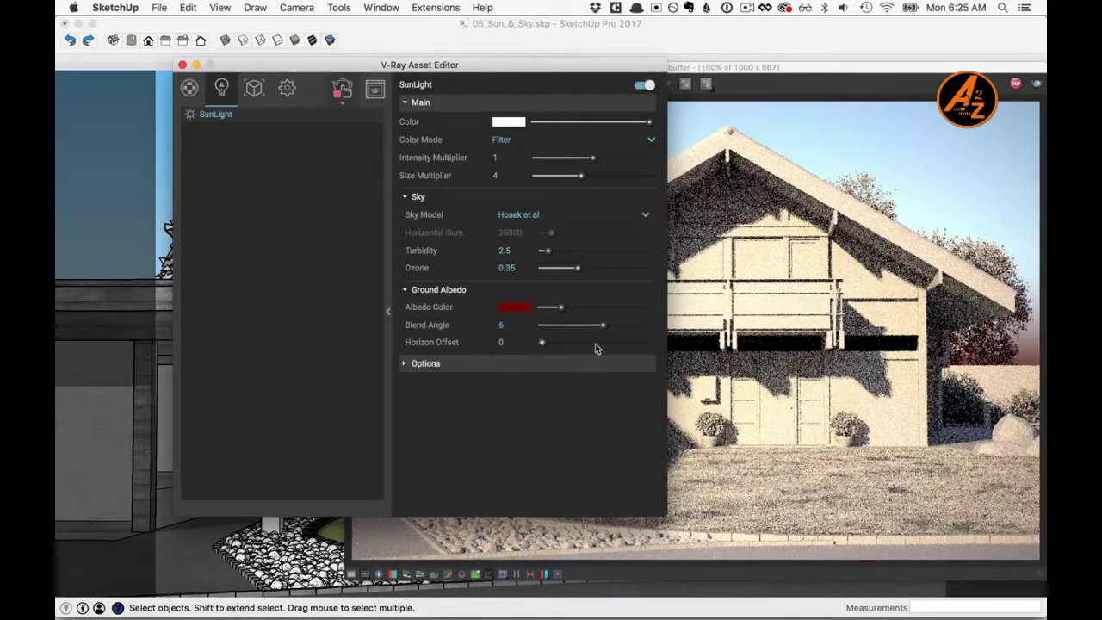
left_click(514, 343)
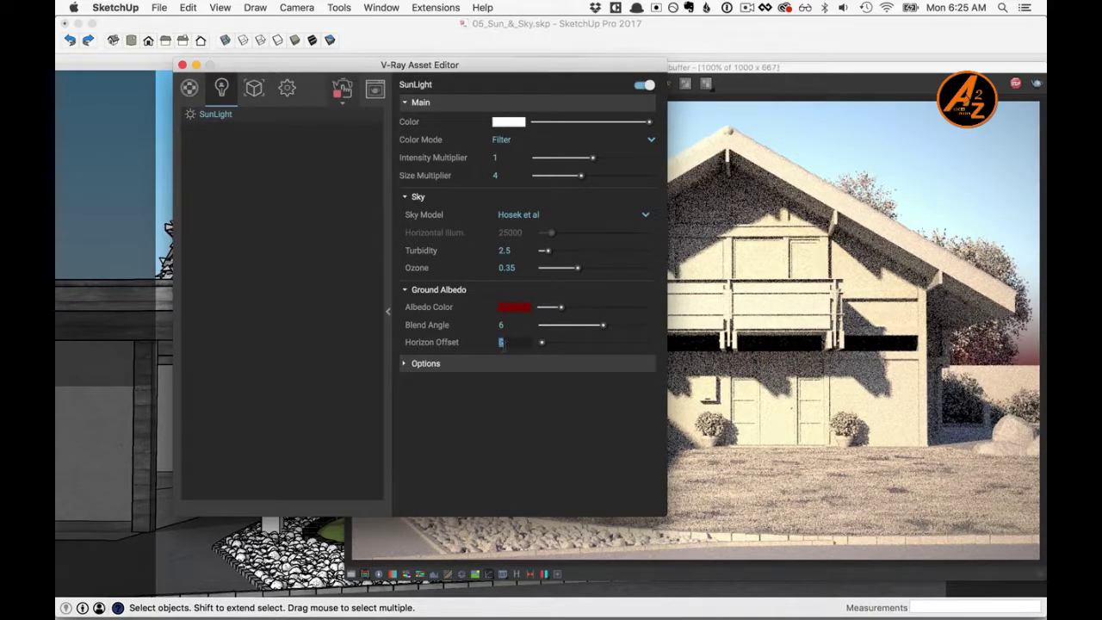
type("1")
key("Return")
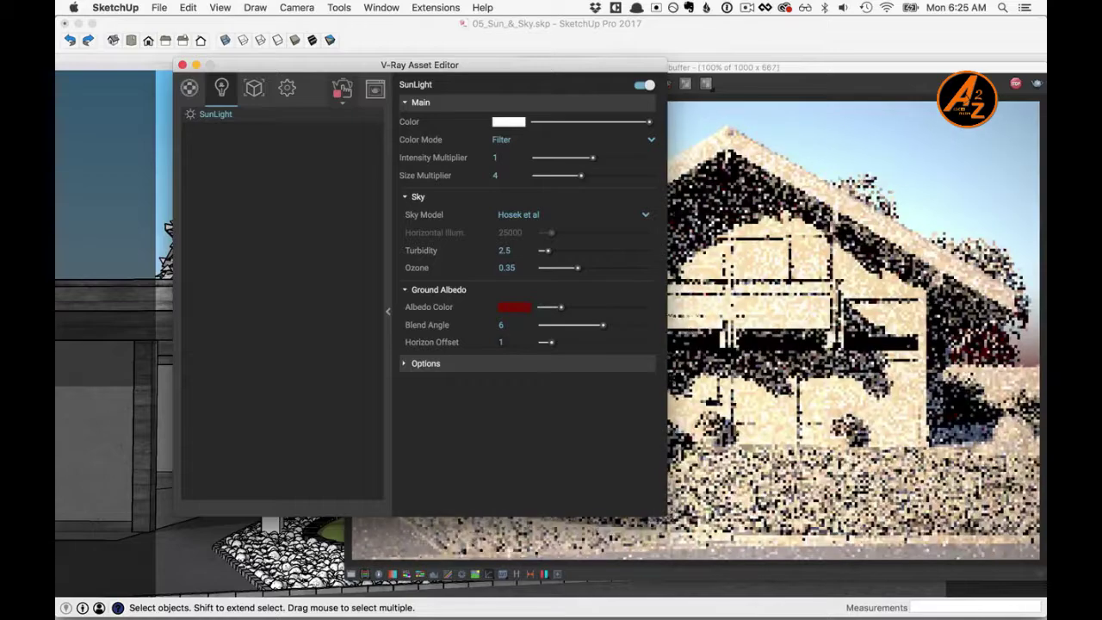
Change the SunLight's ground albedo color to neutral gray and collapse the light parameters
left_click(514, 307)
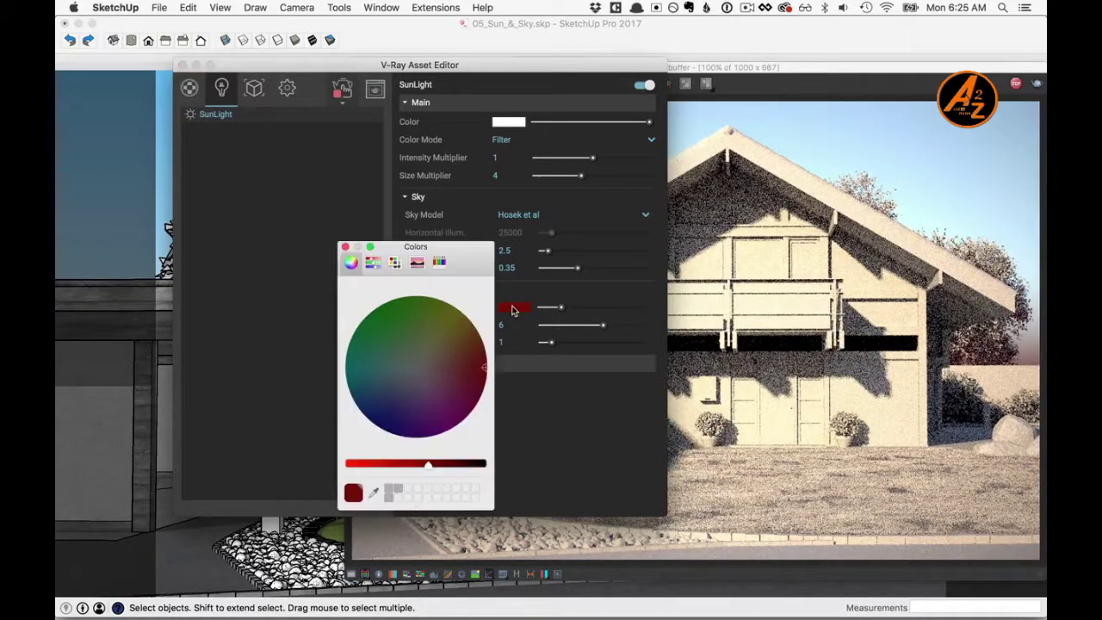
left_click(415, 366)
left_click(345, 246)
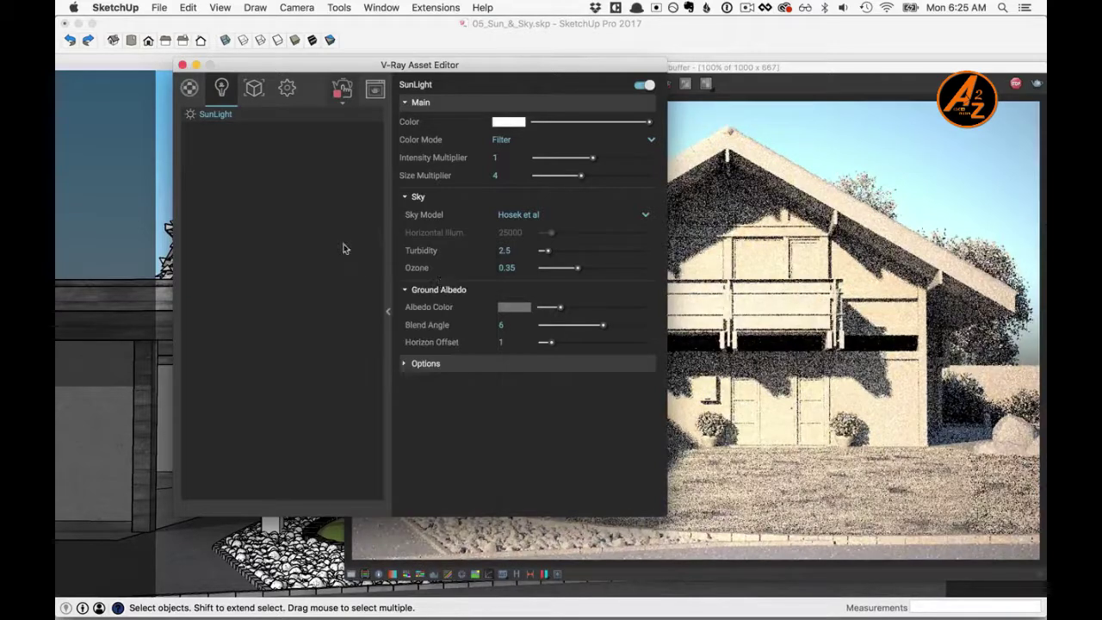
left_click(380, 306)
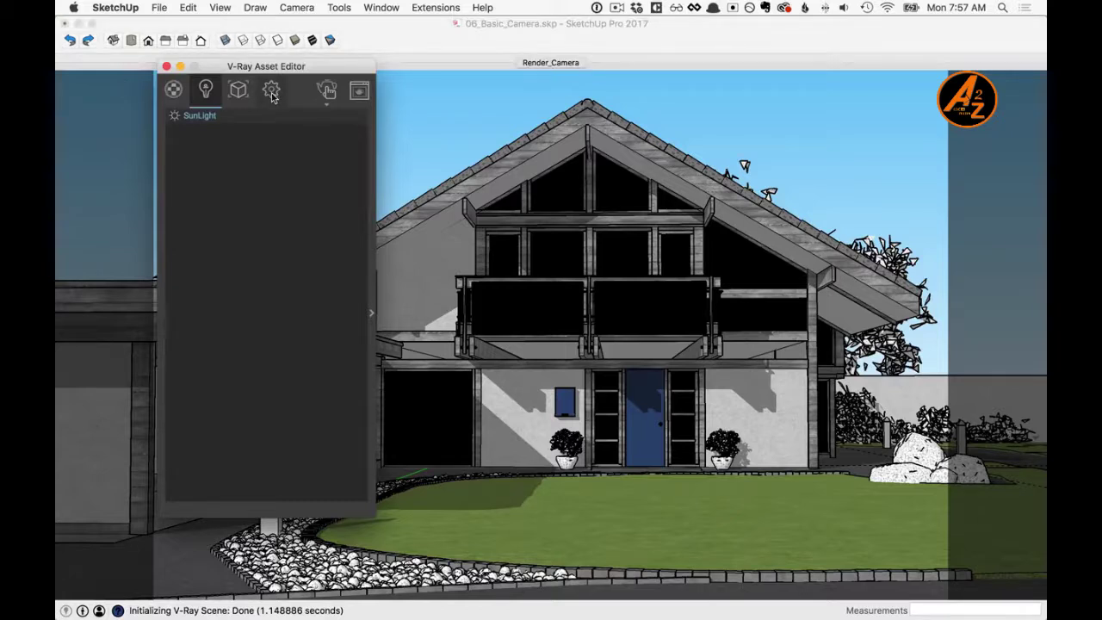
Show the camera settings in the V-Ray render settings, start an interactive render and collapse the Depth of Field options
left_click(271, 93)
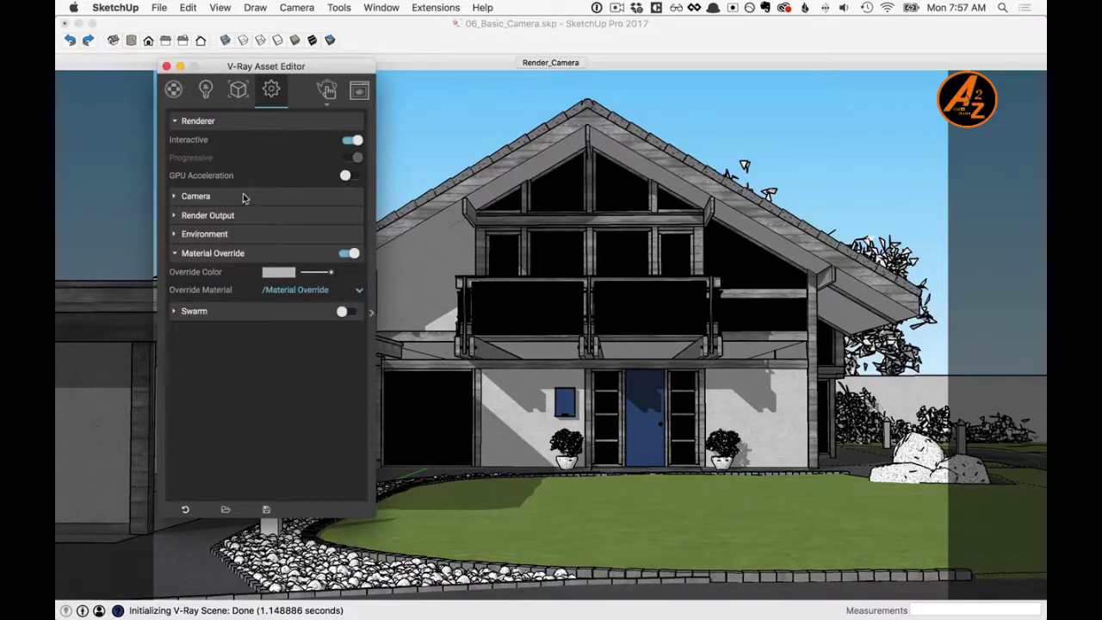
left_click(196, 197)
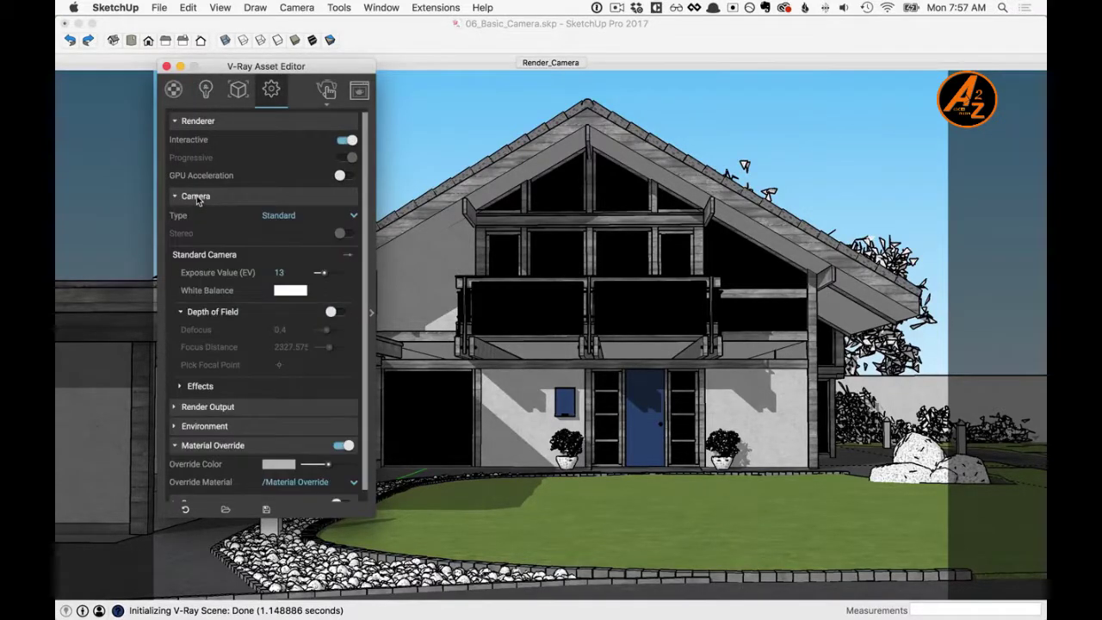
left_click(326, 91)
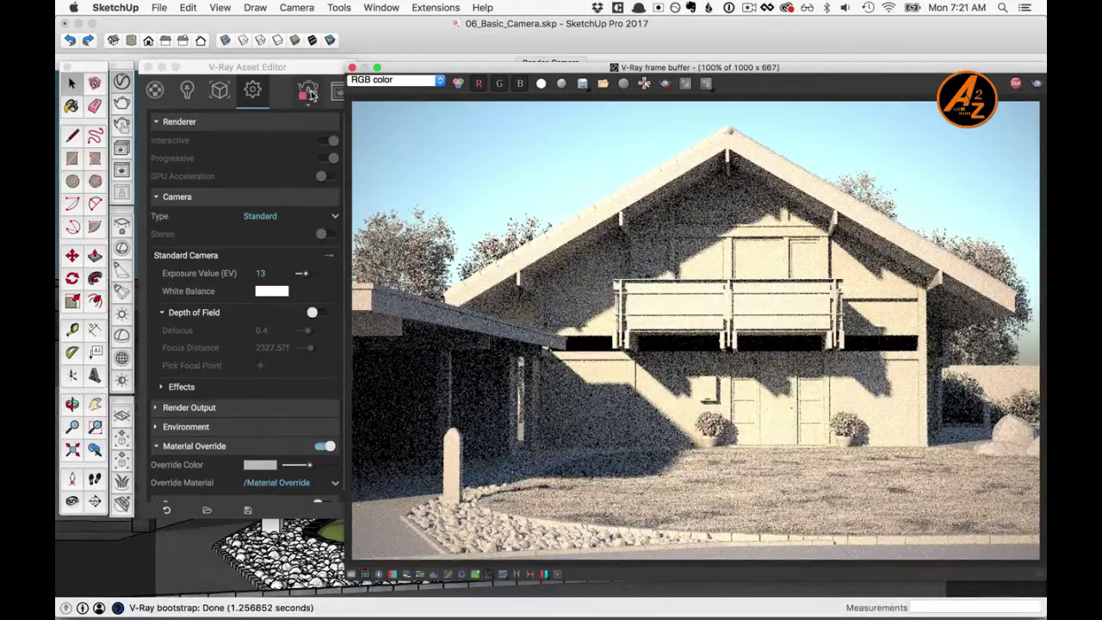
left_click(163, 314)
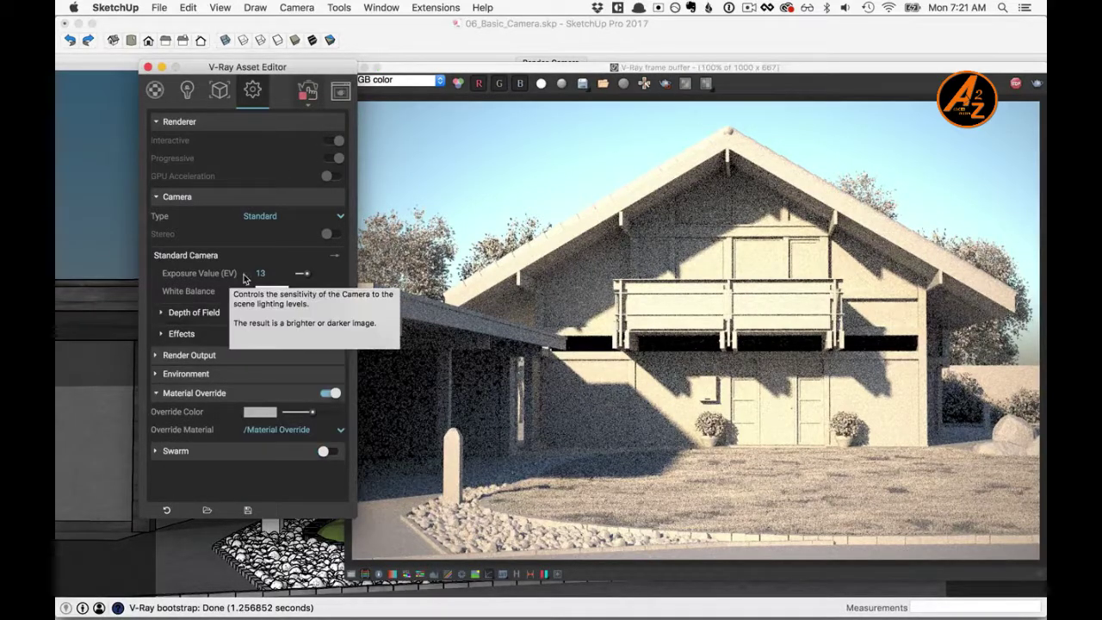
Try camera Exposure Values such as 1.92 and 14.4, and set the value back to 13
mouse_move(205, 298)
mouse_move(233, 274)
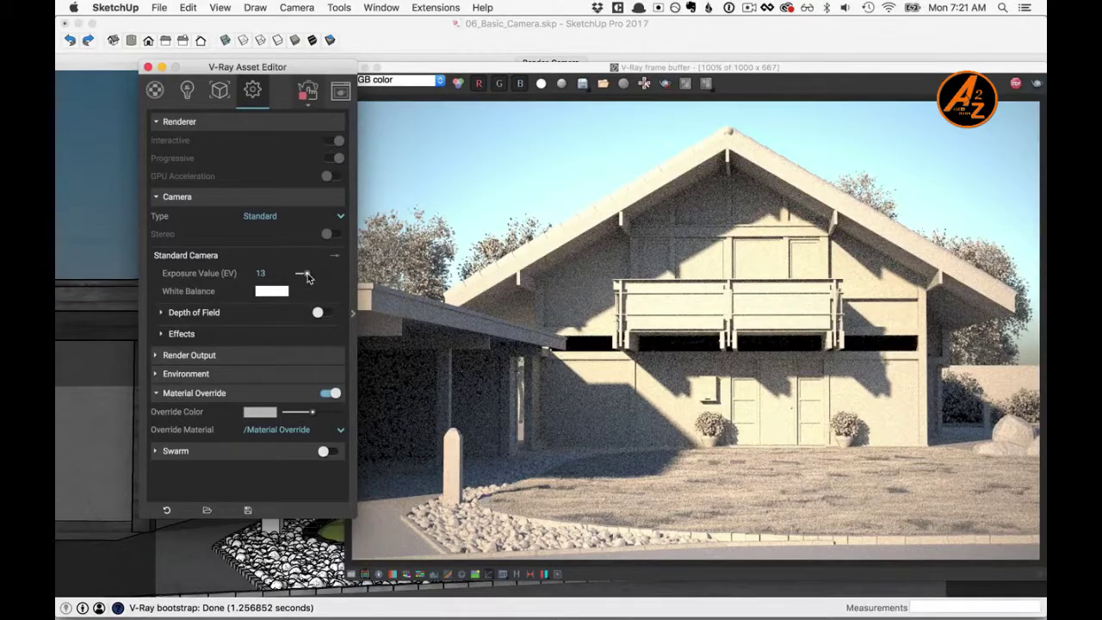
left_click_drag(307, 275, 316, 276)
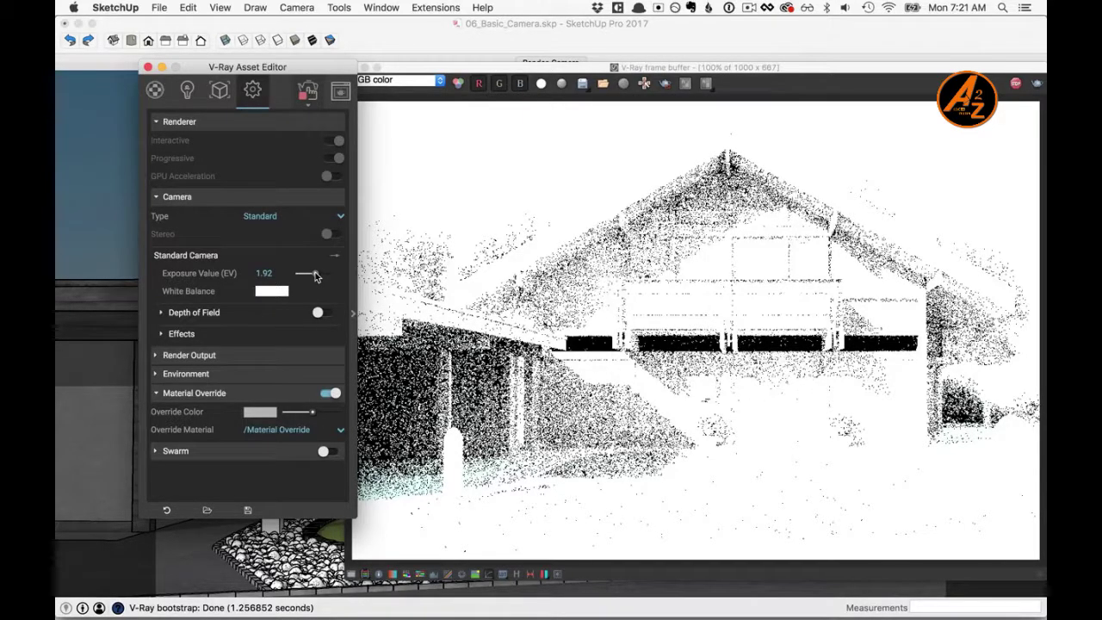
left_click_drag(315, 273, 307, 275)
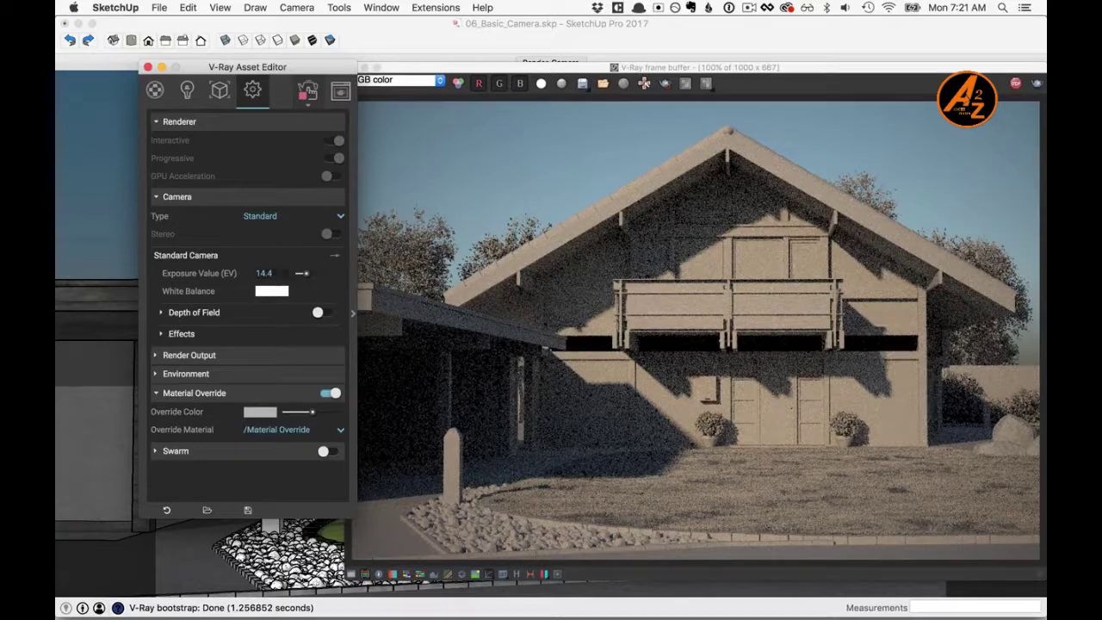
double_click(251, 274)
type("13")
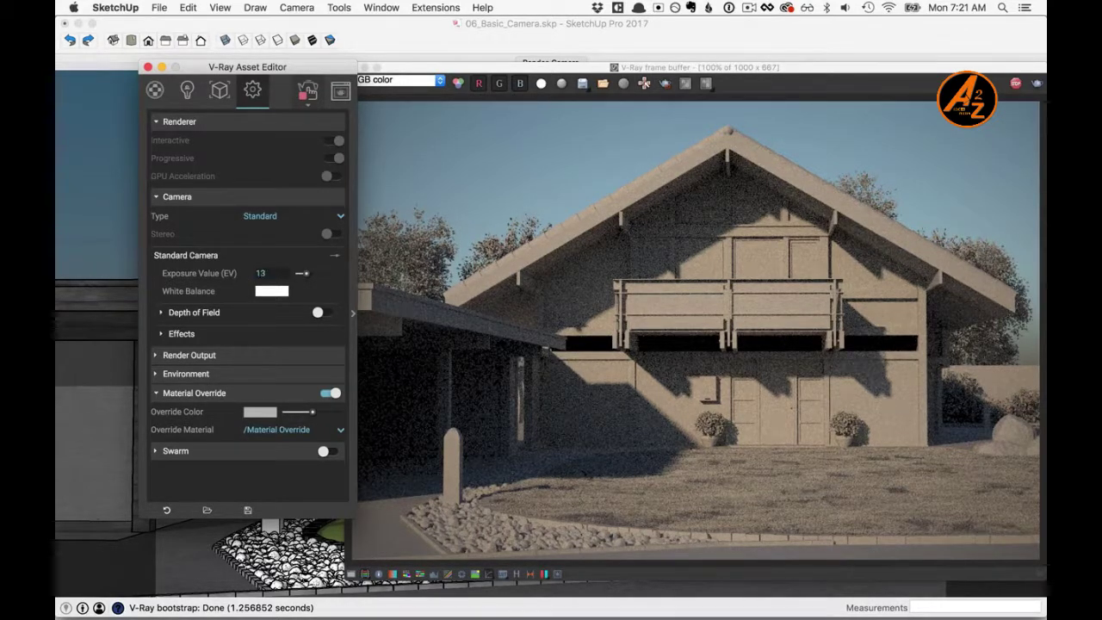
key("Return")
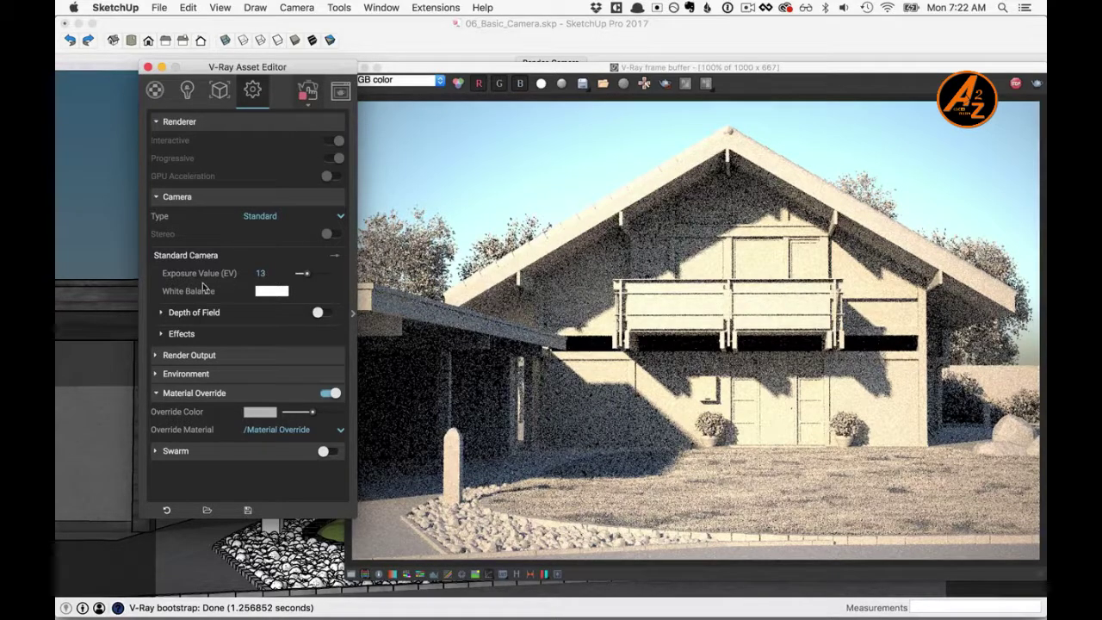
Set the camera's White Balance color to pale yellow and turn off the Material Override
left_click(273, 293)
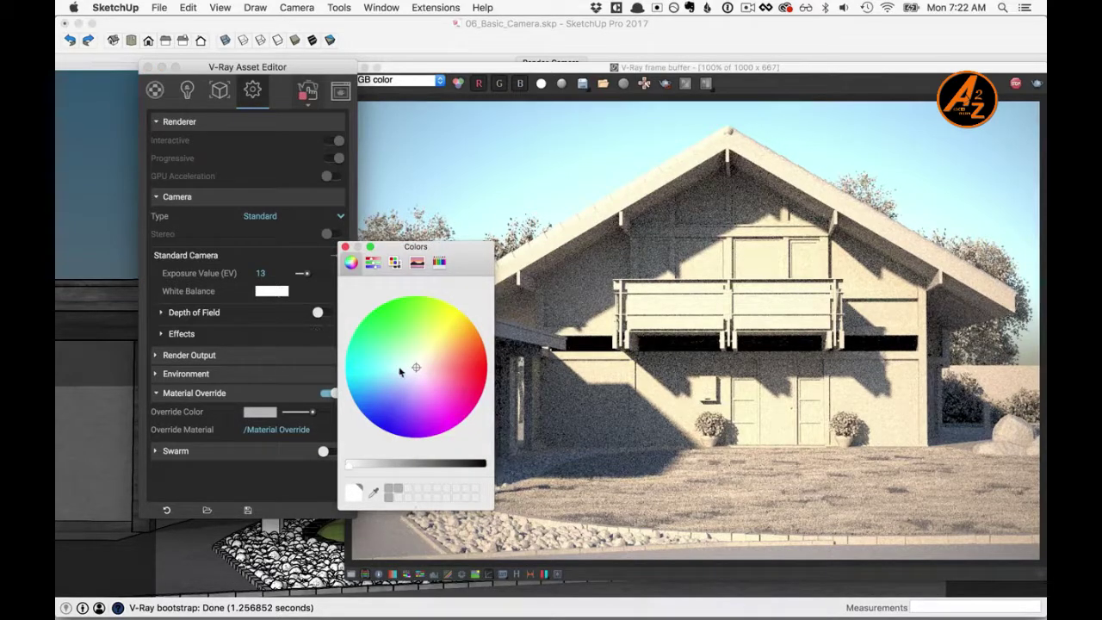
left_click(418, 367)
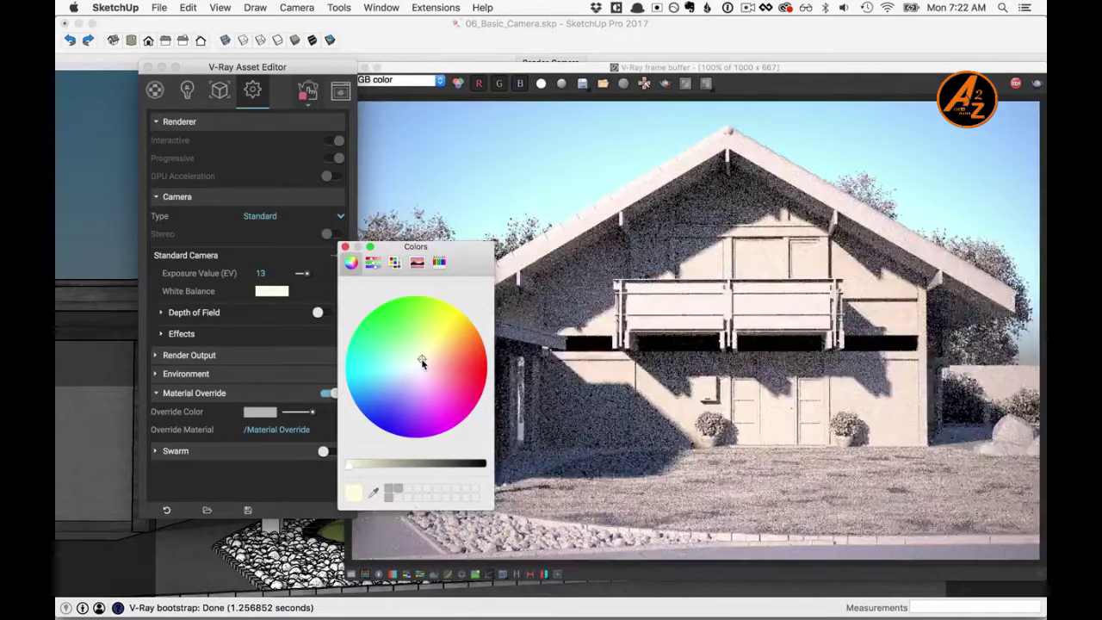
left_click(346, 248)
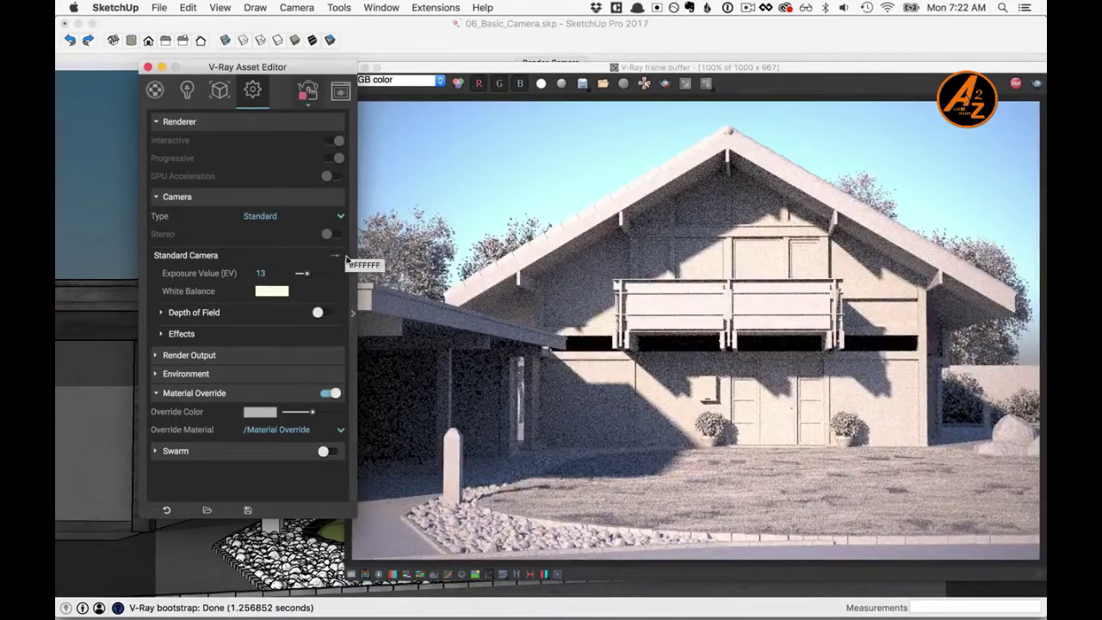
left_click(333, 392)
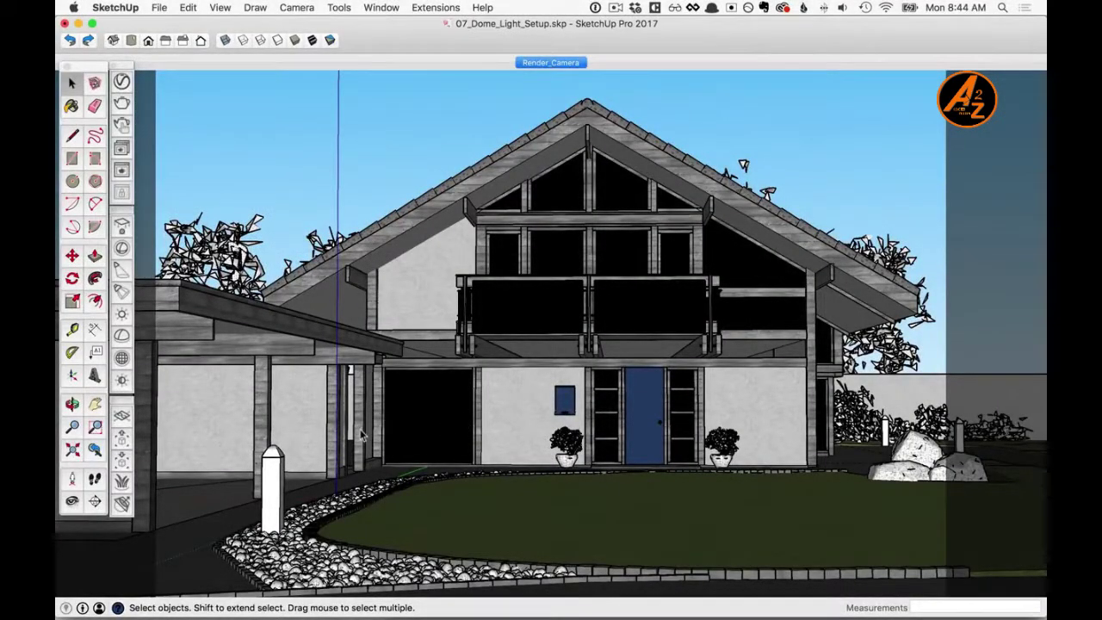
Place a V-Ray dome light on the lawn in front of the house
left_click(120, 338)
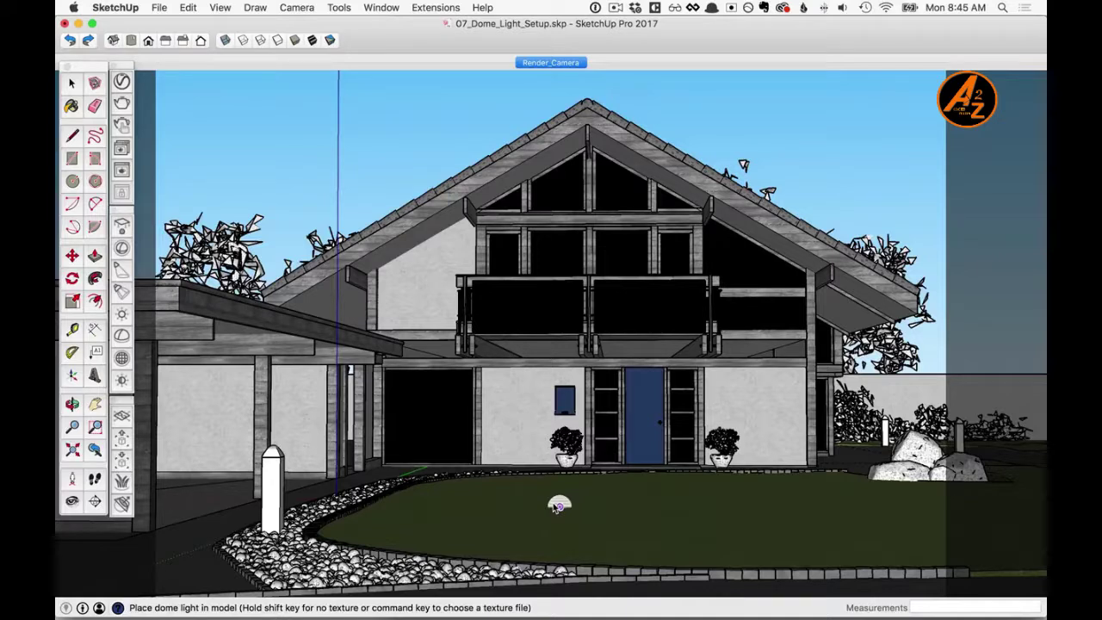
left_click(581, 510)
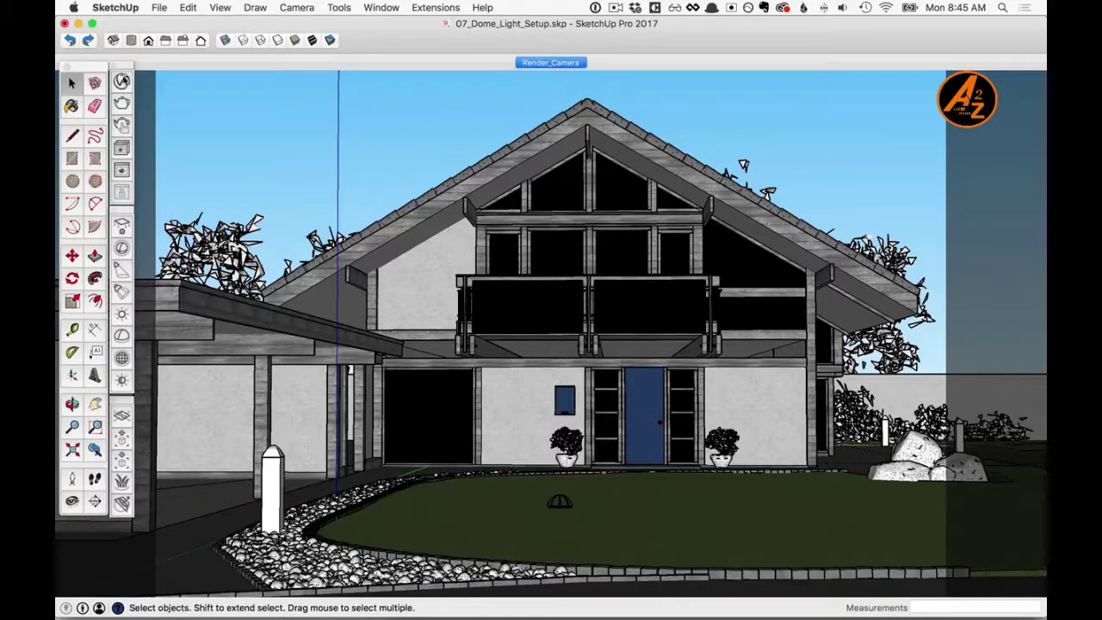
Open the V-Ray Asset Editor, turn off the SunLight and start an interactive render, with the editor moved beside the frame buffer
left_click(122, 82)
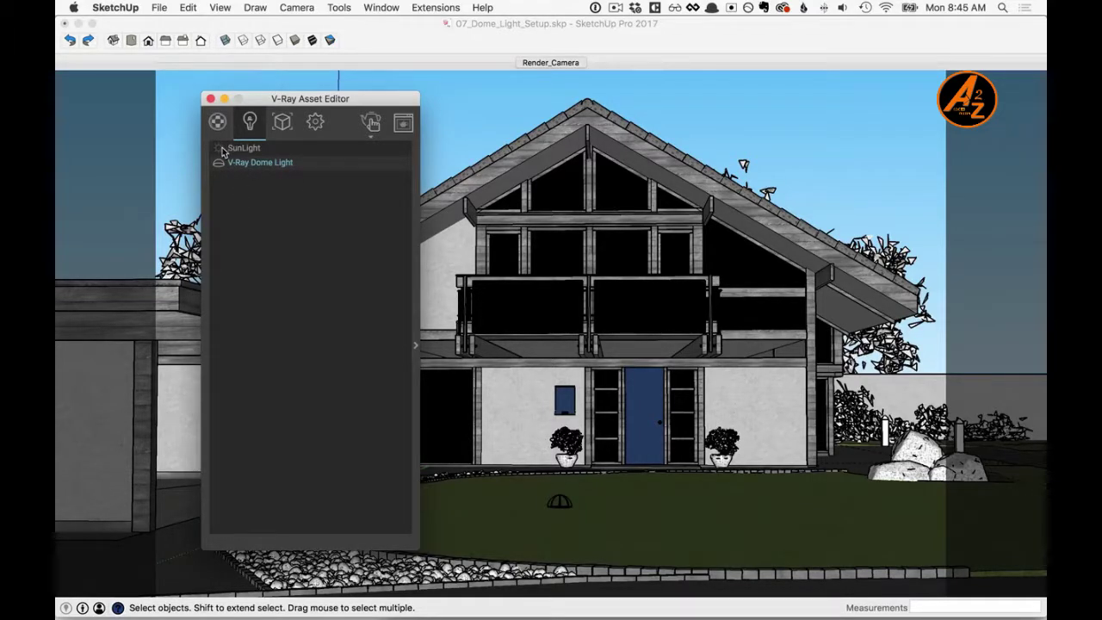
left_click(371, 123)
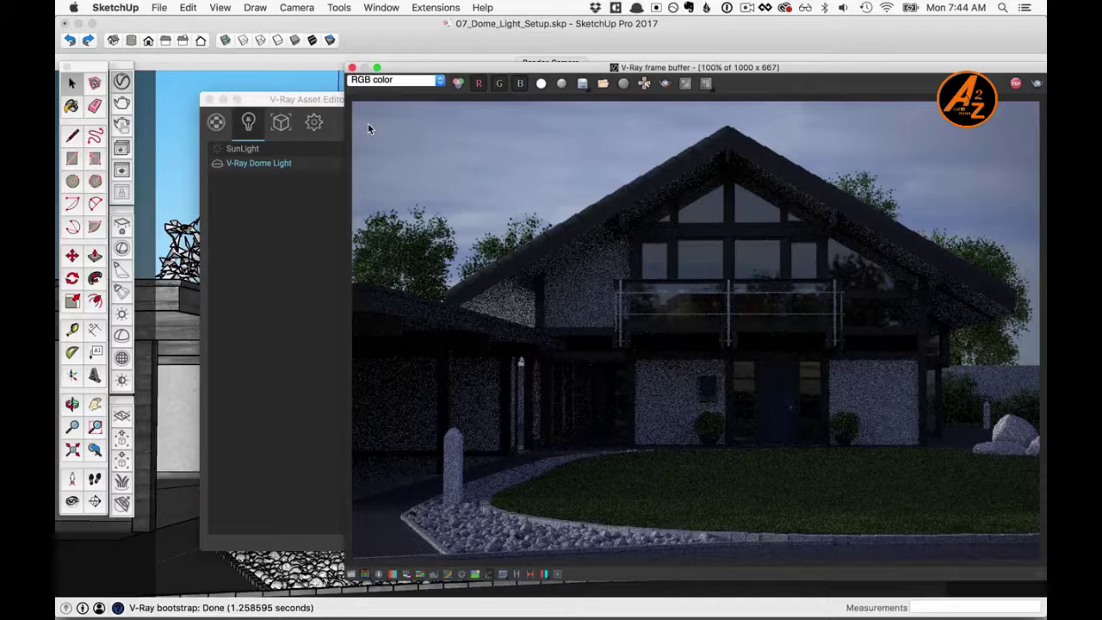
left_click_drag(284, 99, 216, 69)
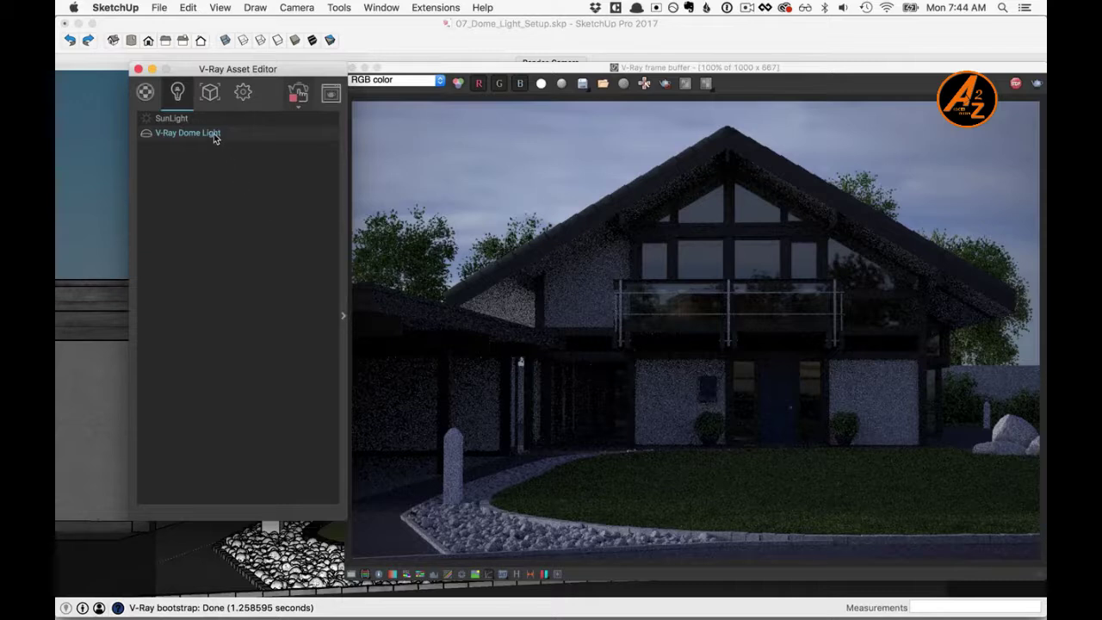
Show the V-Ray Dome Light's parameters and set its Intensity to 3
left_click(343, 316)
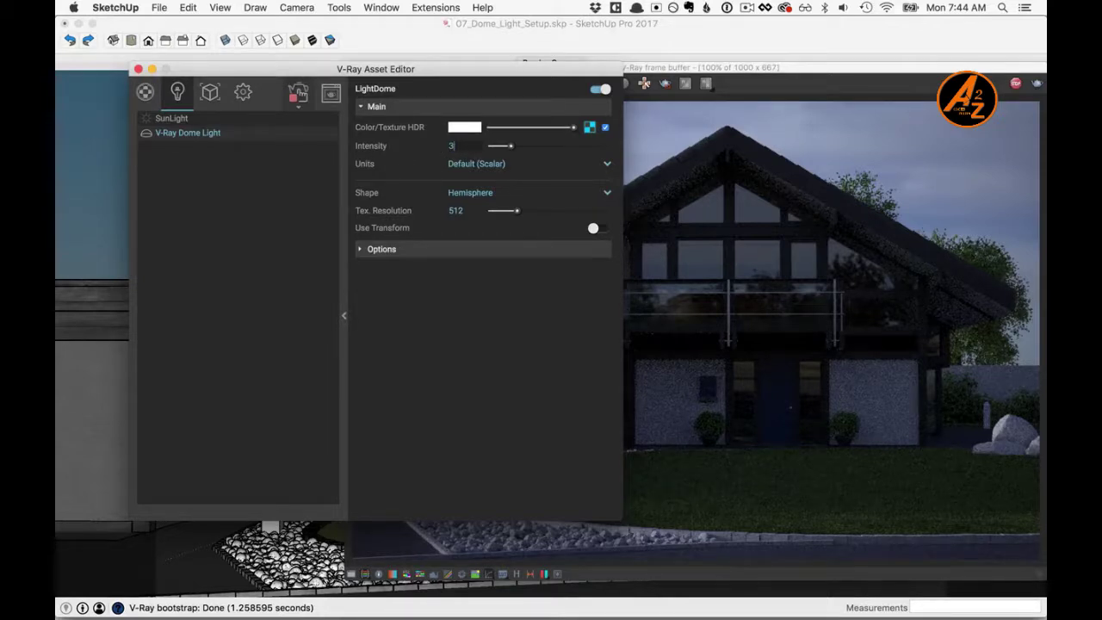
type("3")
key("Return")
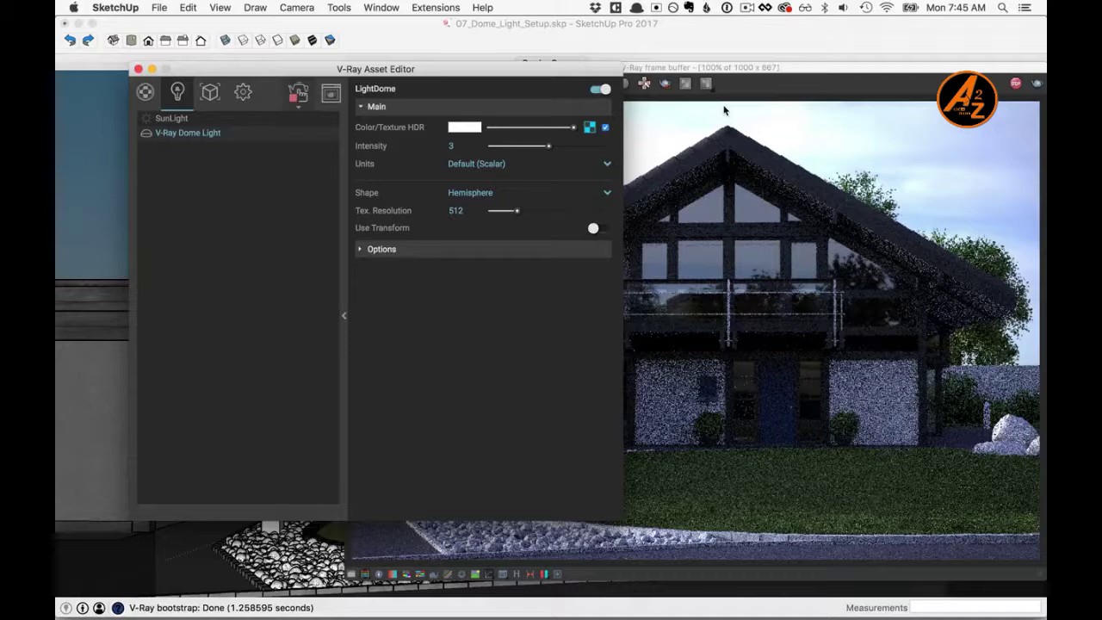
Set the Horizontal Rotation of the dome light's HDR bitmap to 160 in its UVW mapping
left_click(589, 127)
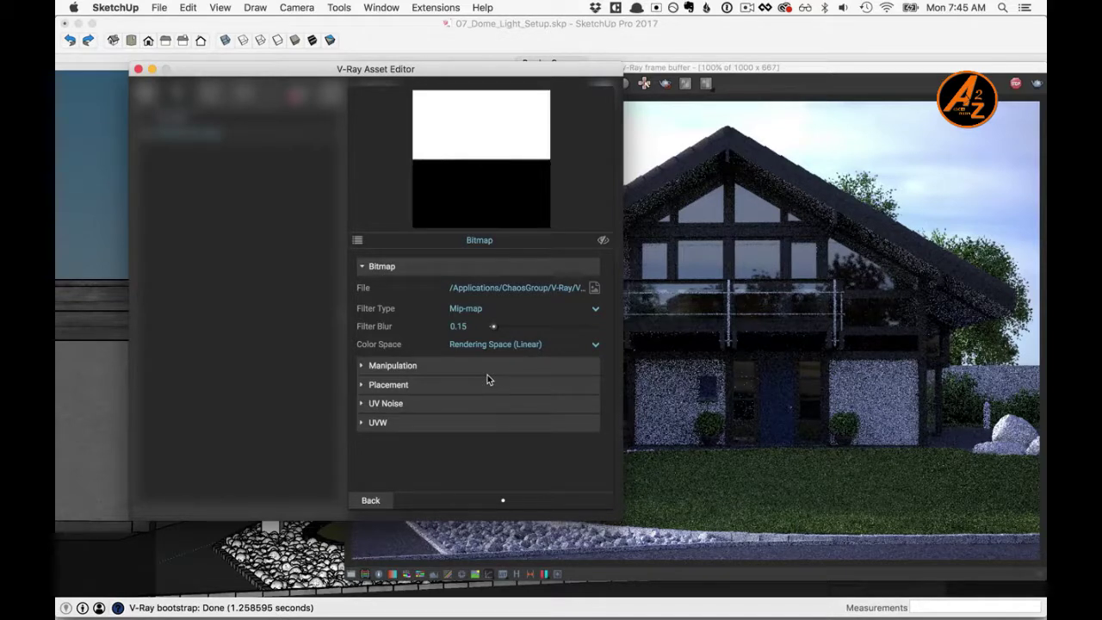
left_click(375, 423)
scroll(411, 440, "down", 5)
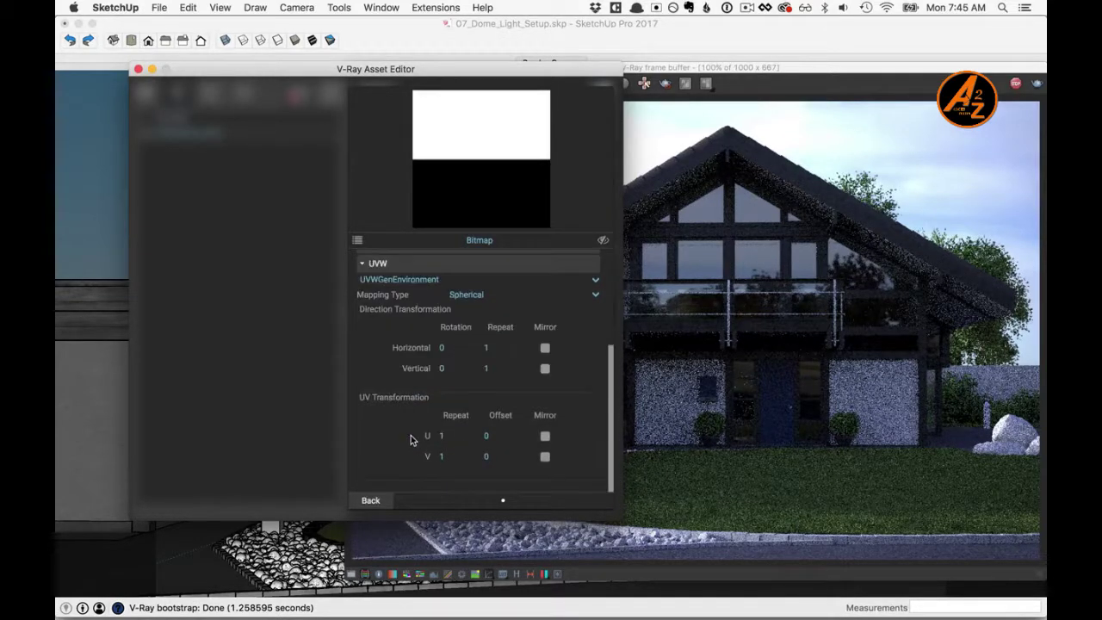
double_click(440, 347)
type("16")
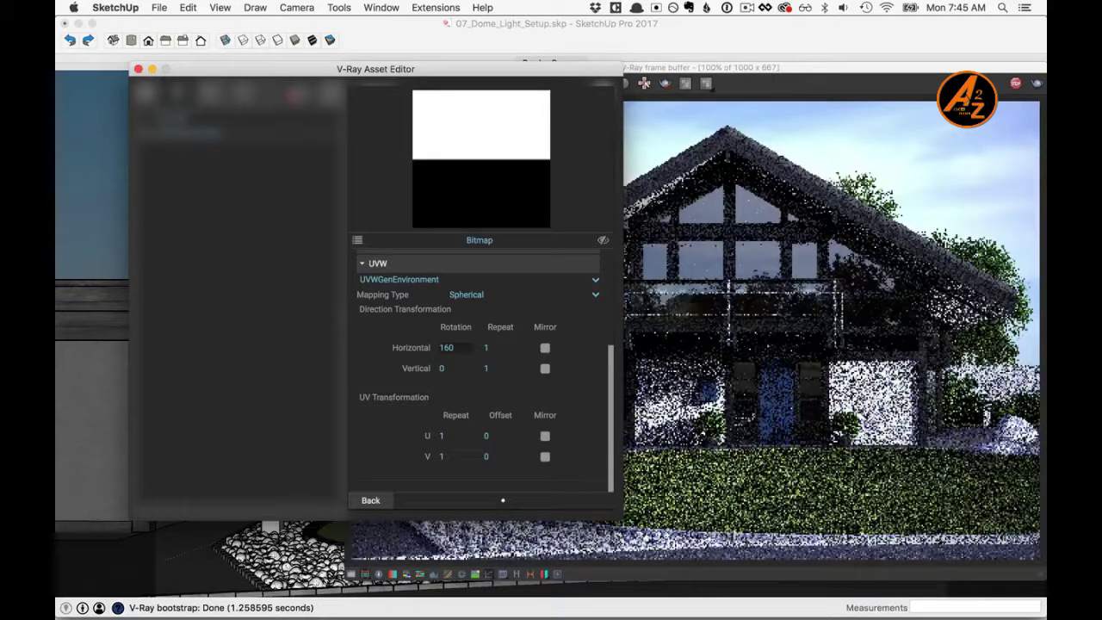
Browse the files available for the dome light's HDR bitmap without replacing it, and return to the collapsed lights list
left_click(379, 267)
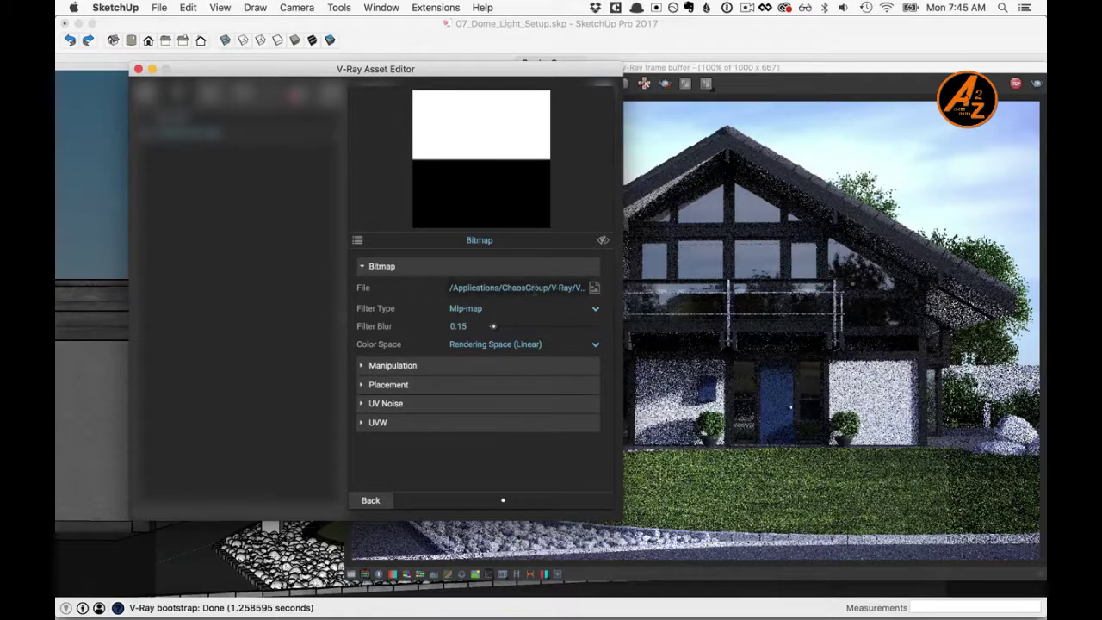
left_click(595, 288)
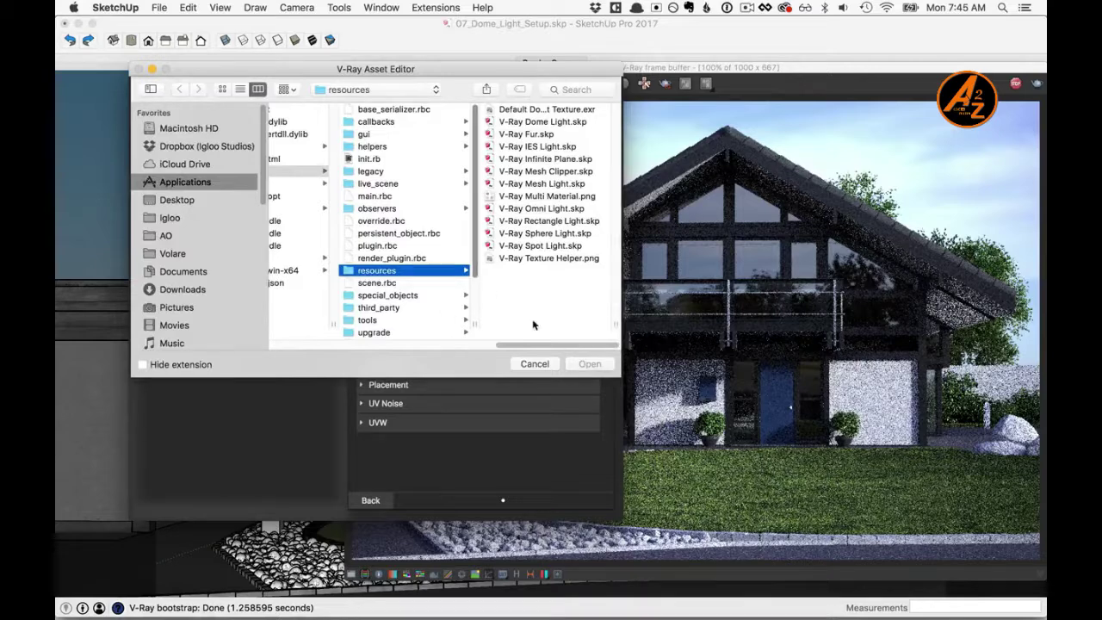
left_click(541, 365)
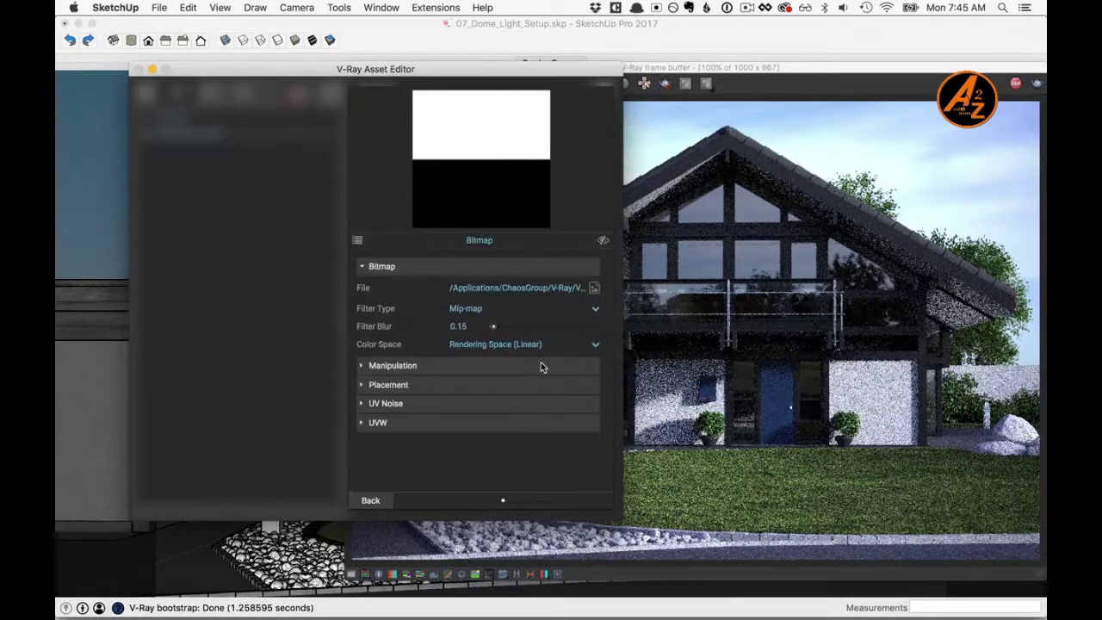
left_click(371, 500)
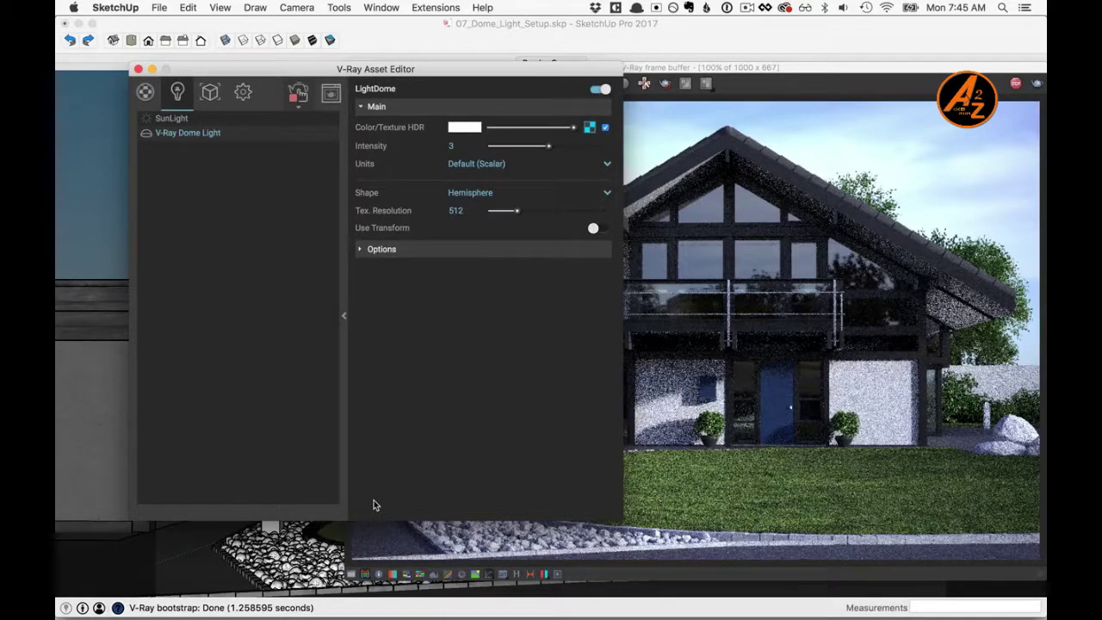
left_click(341, 318)
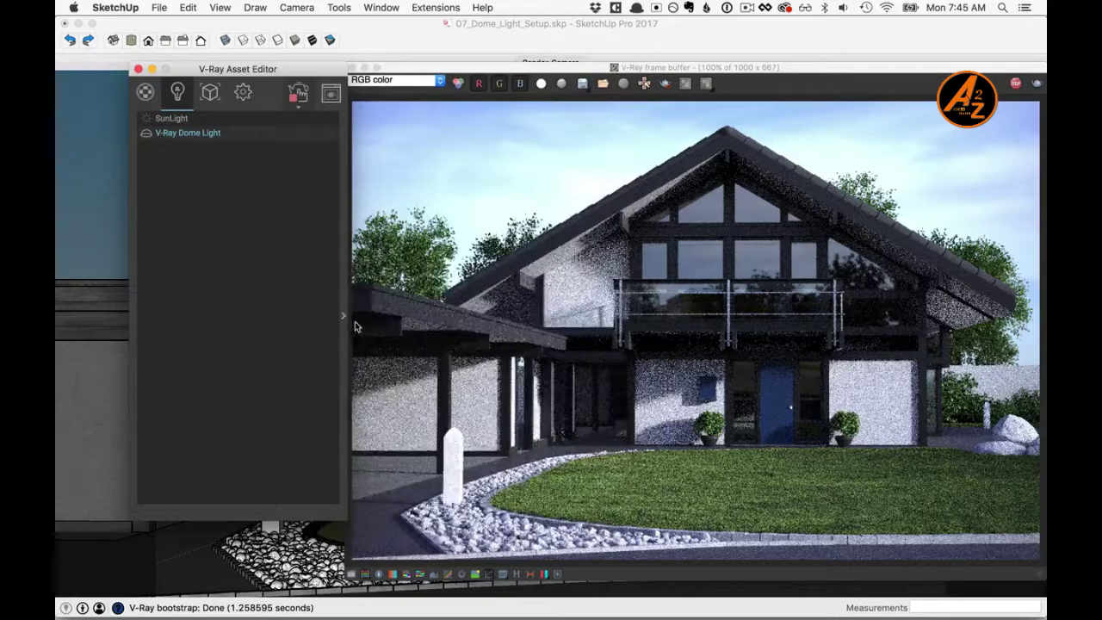
Shift the standard camera's White Balance colour slightly closer to white on the colour wheel, and close the colour picker
left_click(245, 93)
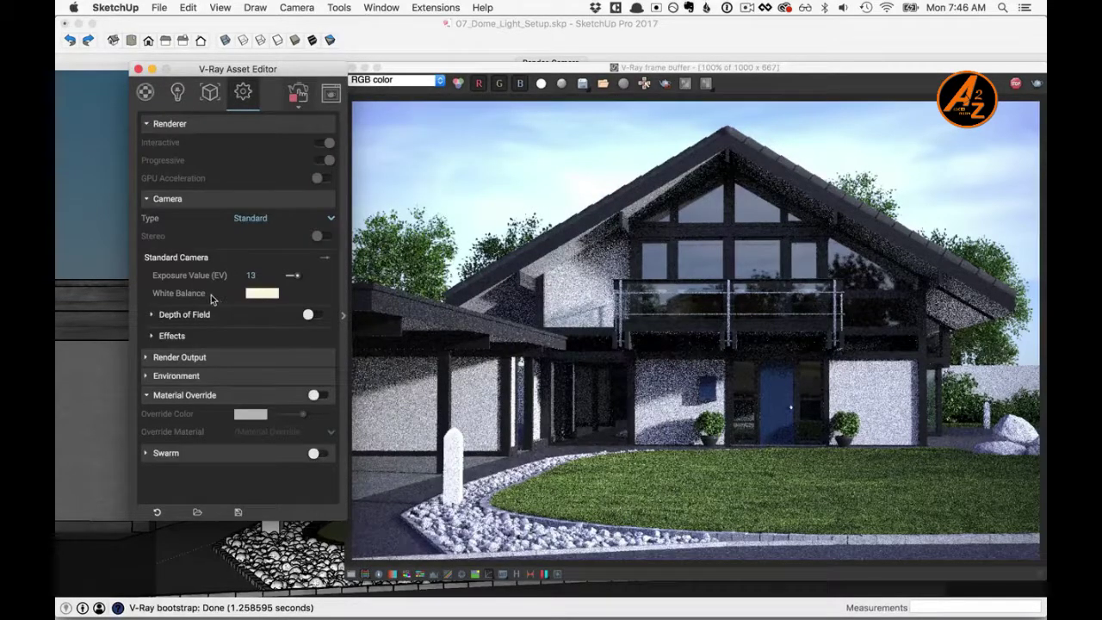
left_click(272, 295)
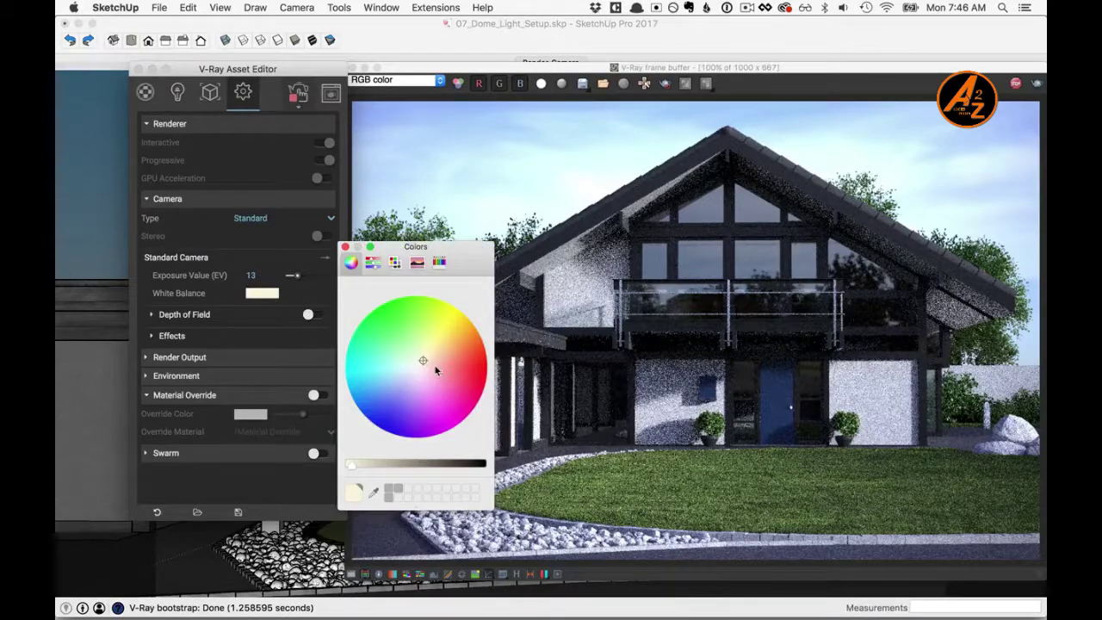
left_click_drag(422, 356, 419, 364)
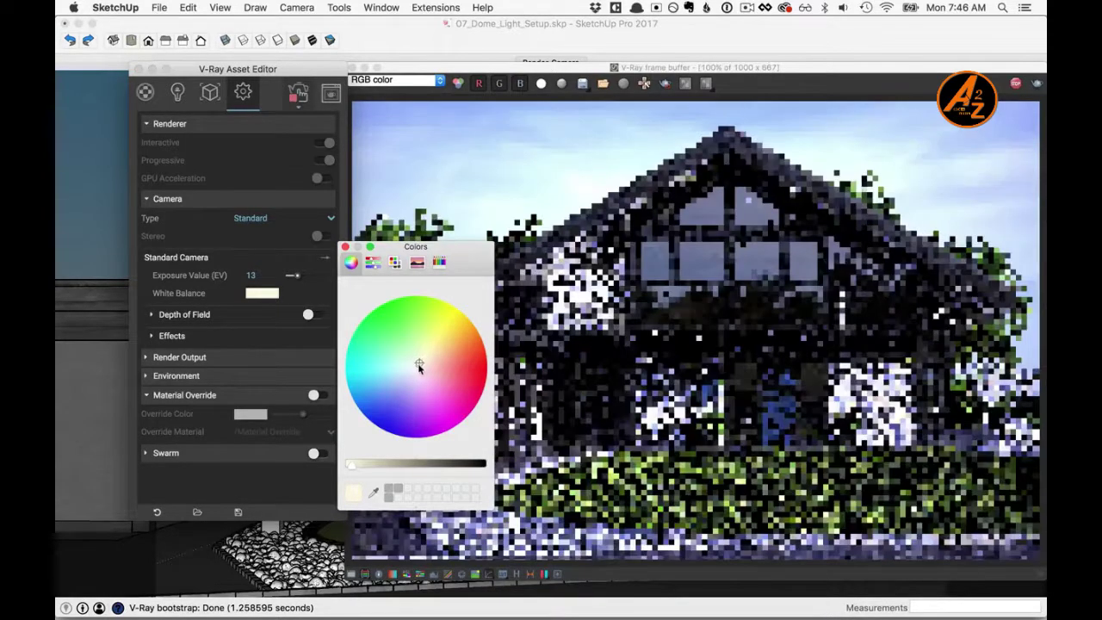
left_click(346, 247)
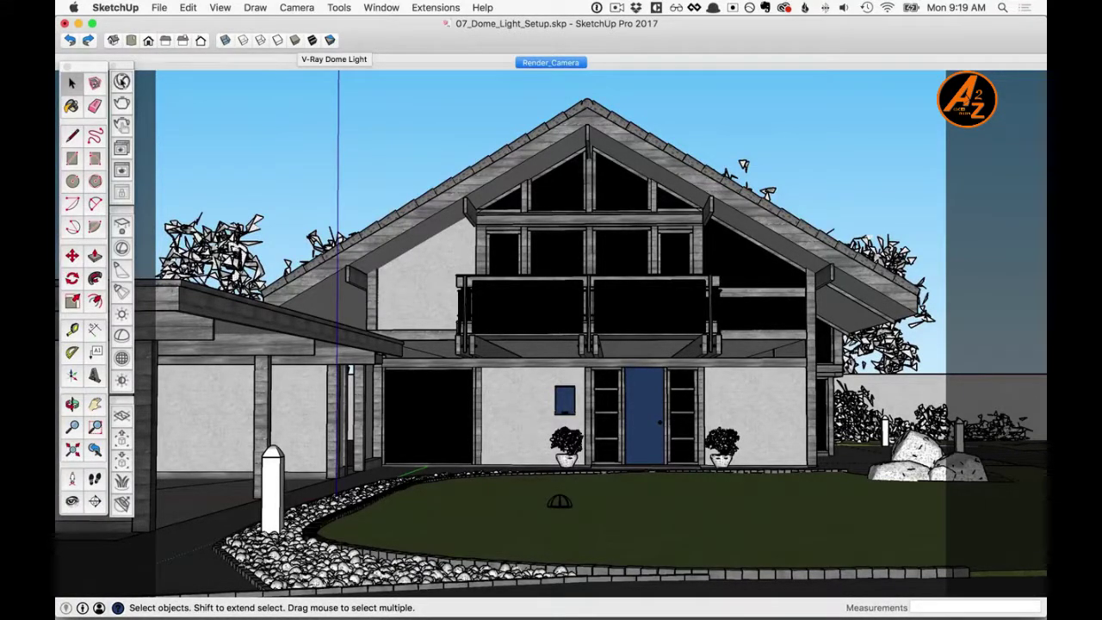
Turn on Material Override in the V-Ray render settings and start an interactive render
left_click(121, 82)
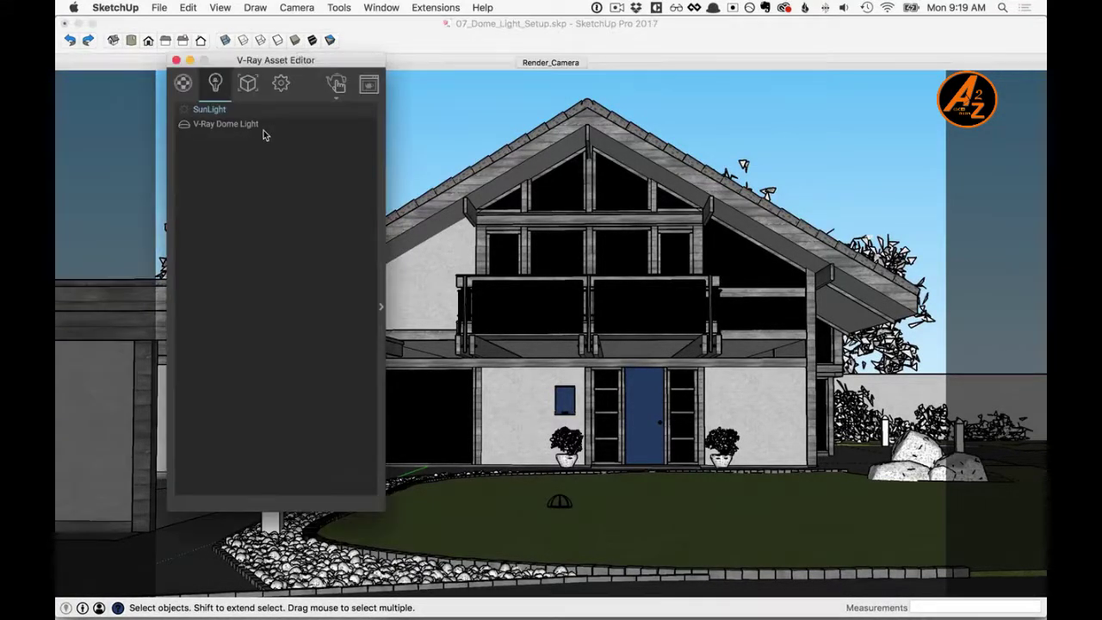
left_click(282, 83)
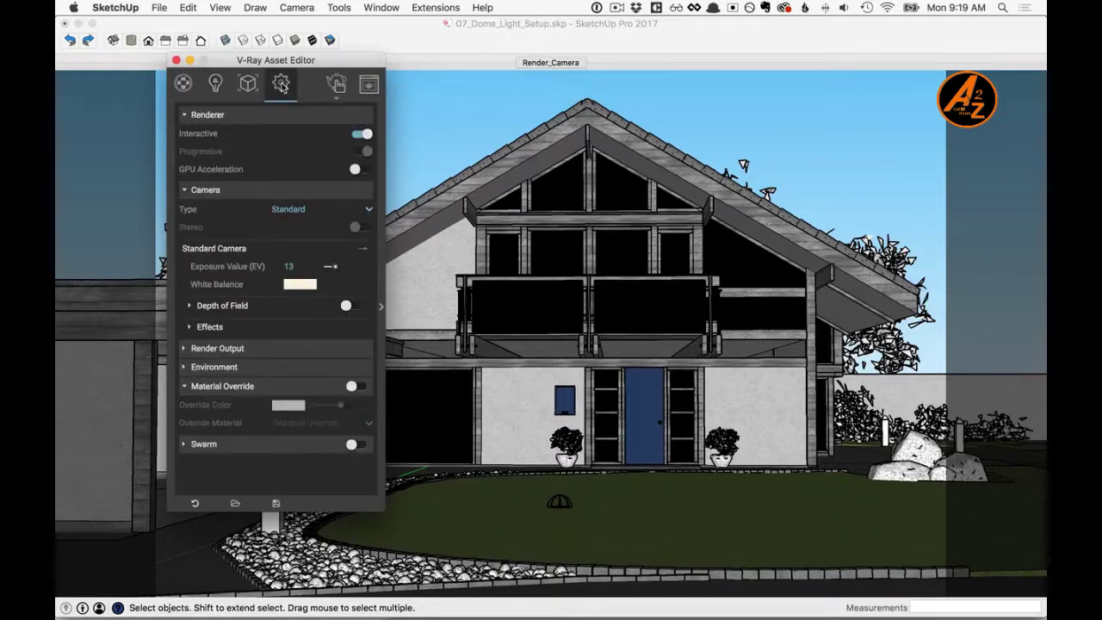
left_click(352, 387)
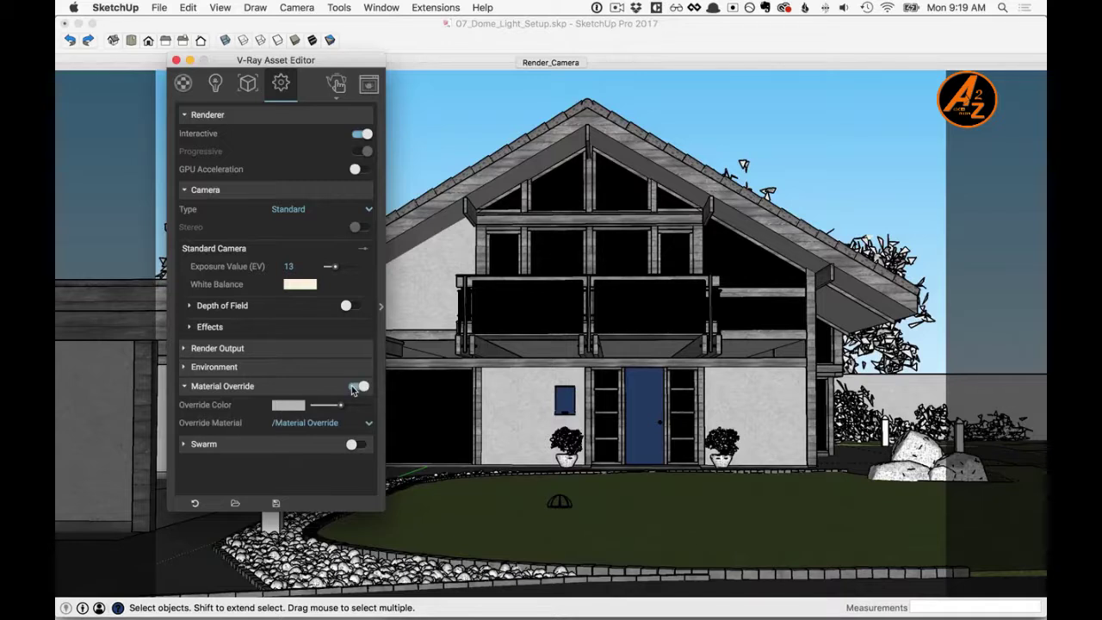
left_click(336, 84)
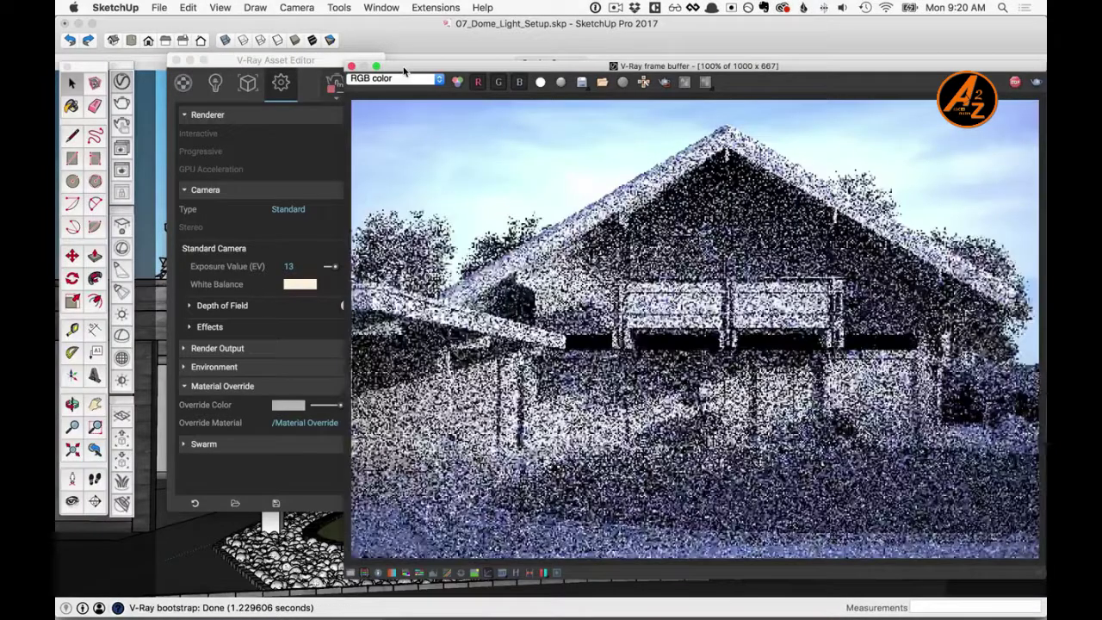
Show the V-Ray Dome Light's parameters and set its Intensity to 0.2
left_click(281, 62)
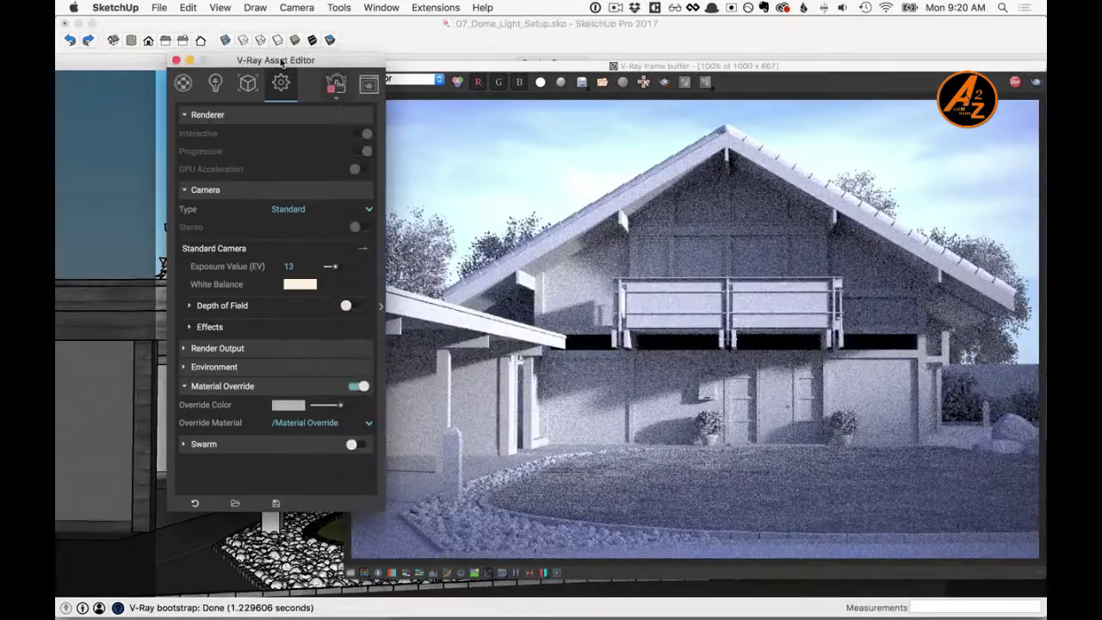
left_click(217, 86)
left_click(221, 126)
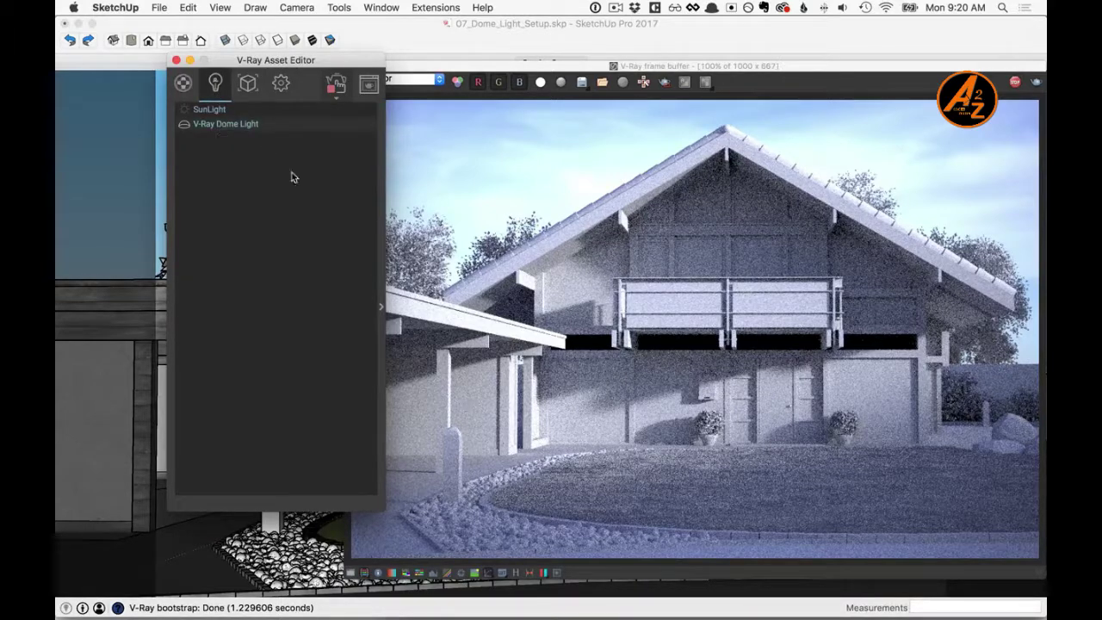
left_click(383, 310)
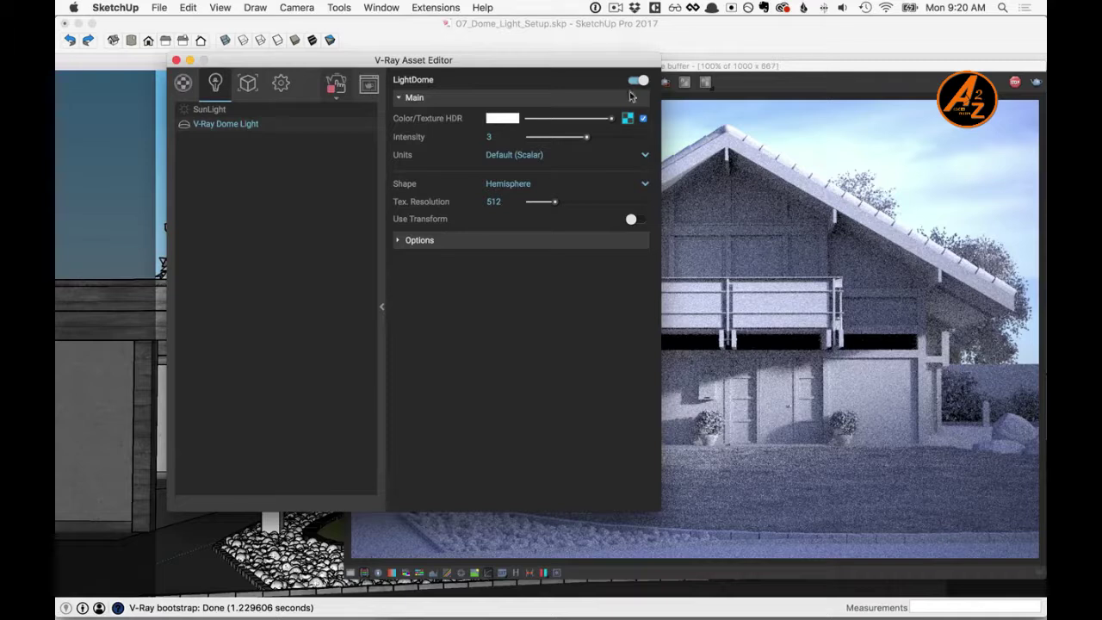
left_click_drag(625, 61, 555, 71)
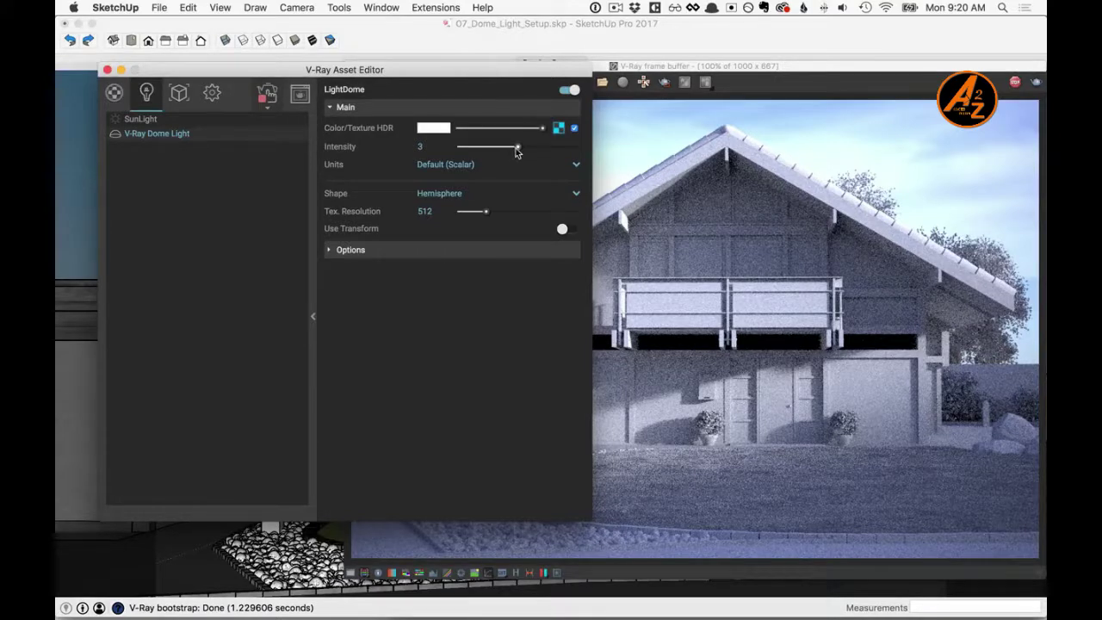
left_click_drag(517, 148, 485, 149)
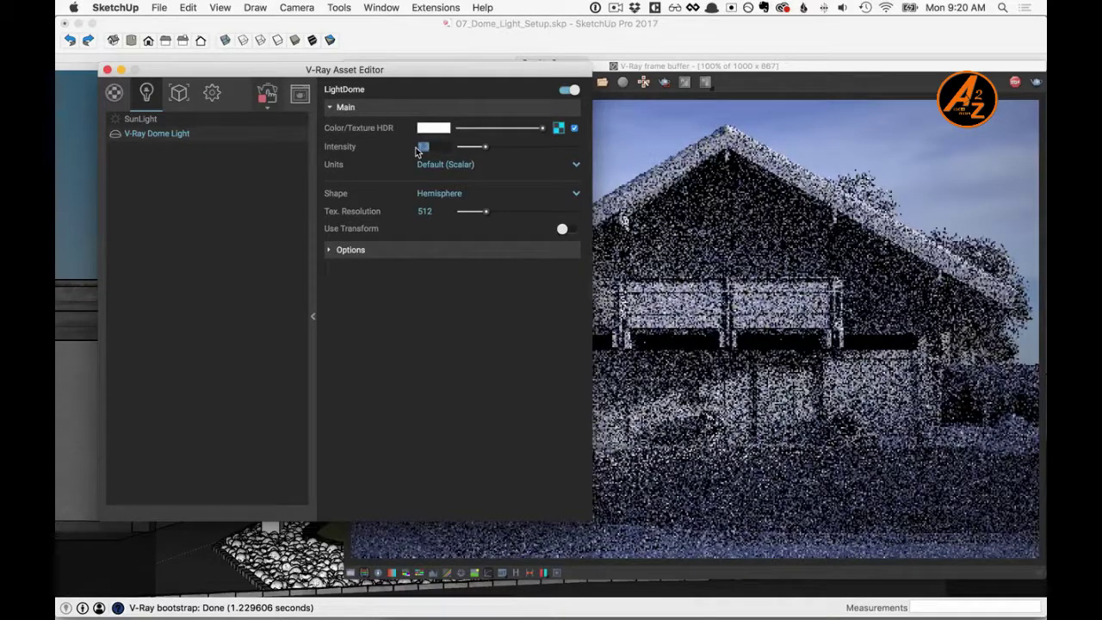
type("0.2")
key("Return")
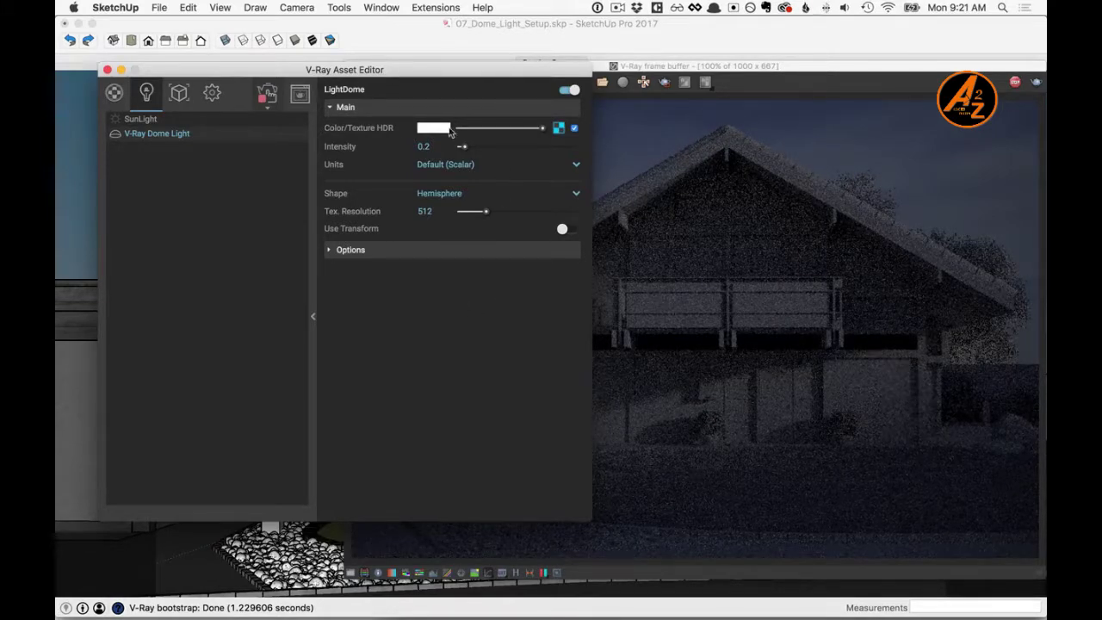
Set the Horizontal Rotation of the dome light's HDR bitmap to 0 in its UVW mapping and return to the light's parameters
left_click(559, 128)
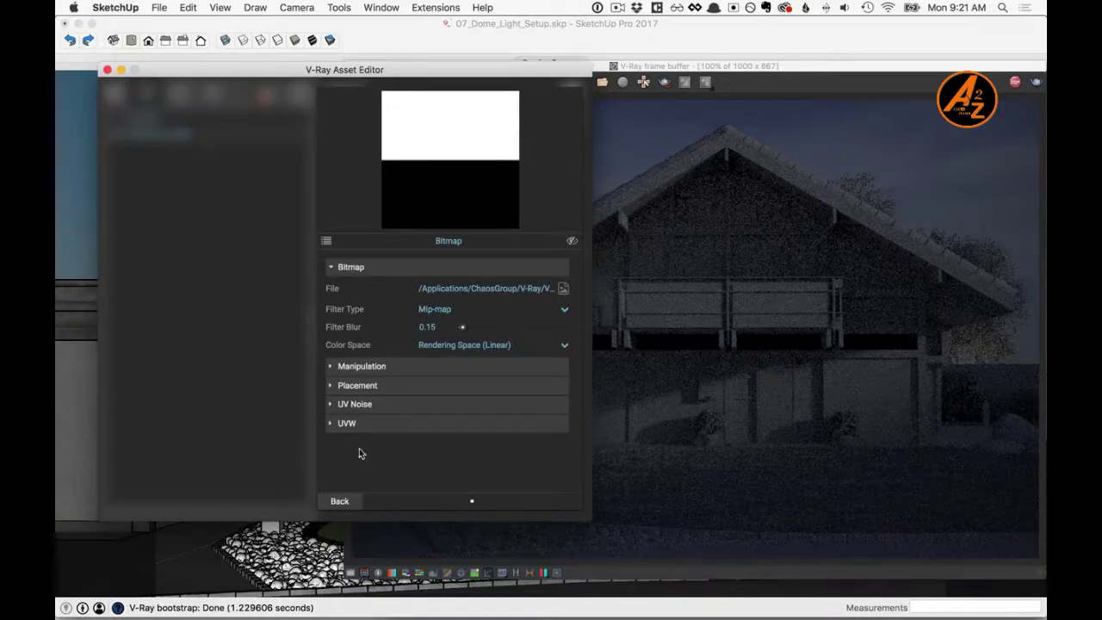
left_click(346, 423)
scroll(346, 428, "down", 4)
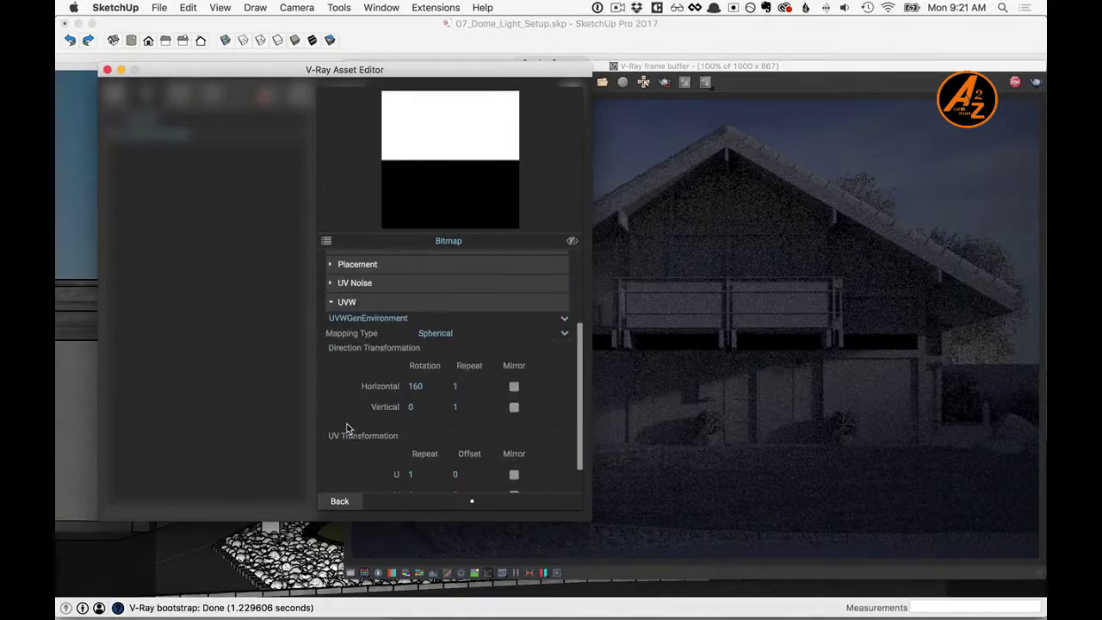
double_click(405, 348)
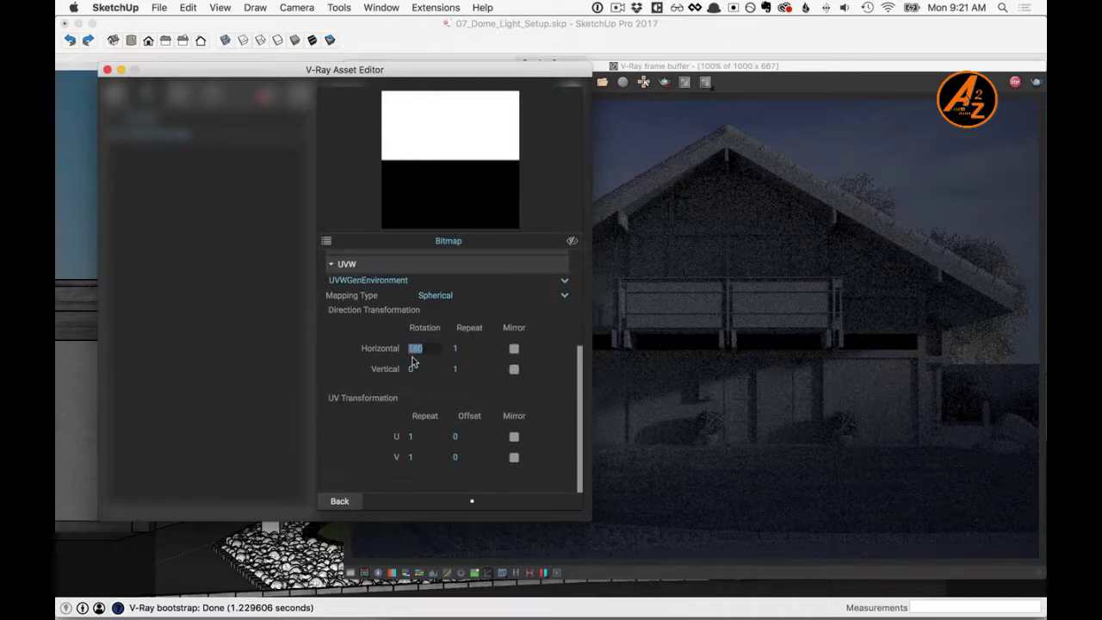
type("0")
key("Return")
left_click(336, 505)
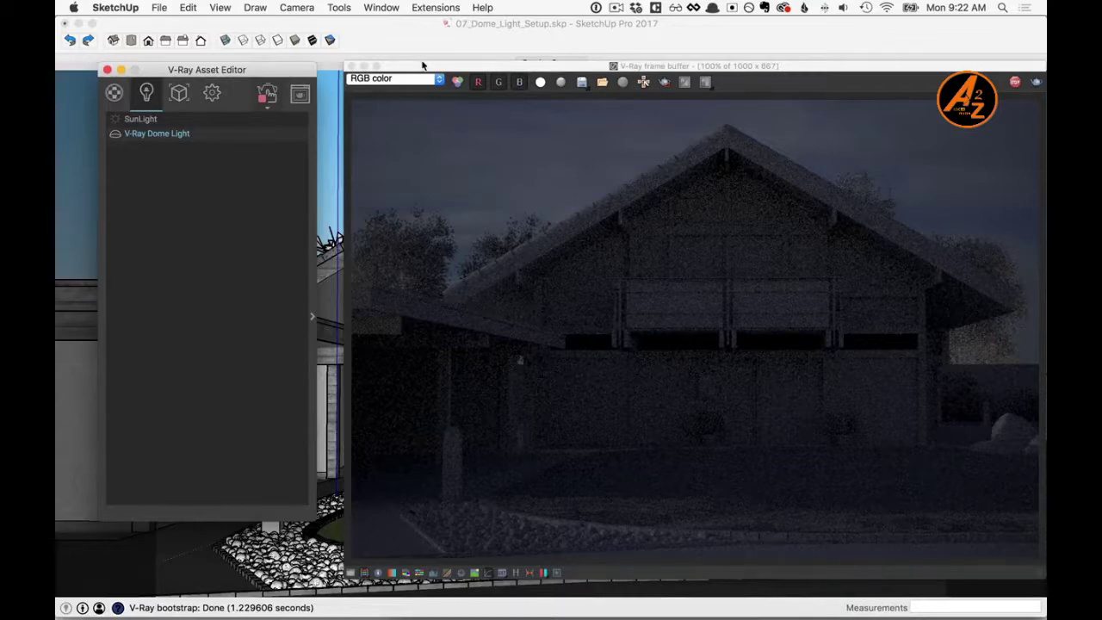
Clear away the frame buffer and the Asset Editor, and display the house from above in wireframe
left_click_drag(423, 65, 1101, 112)
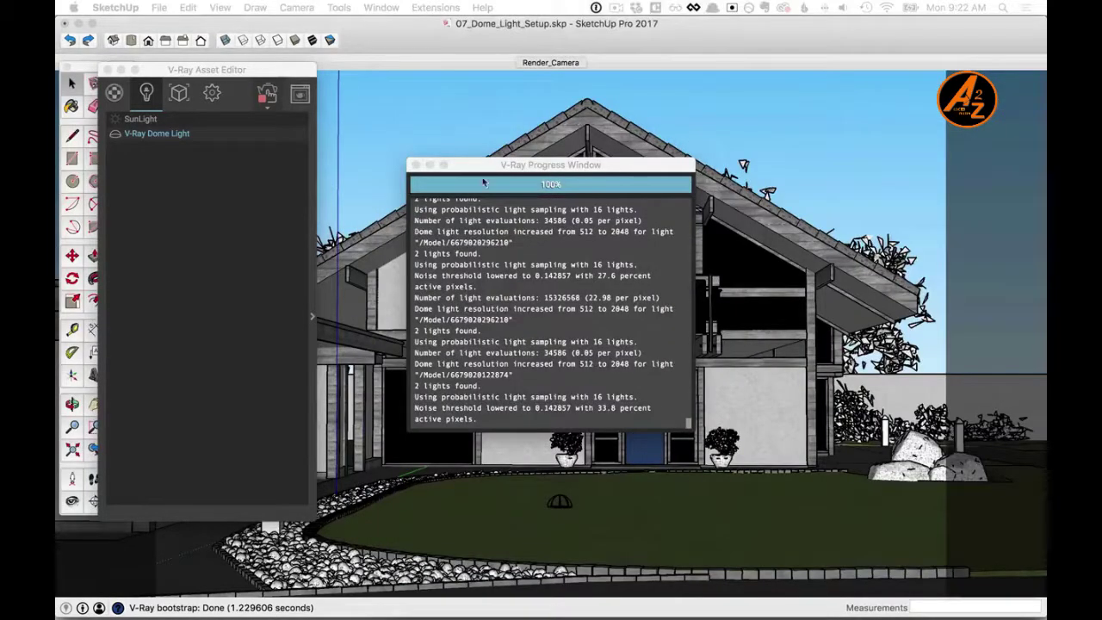
left_click(106, 69)
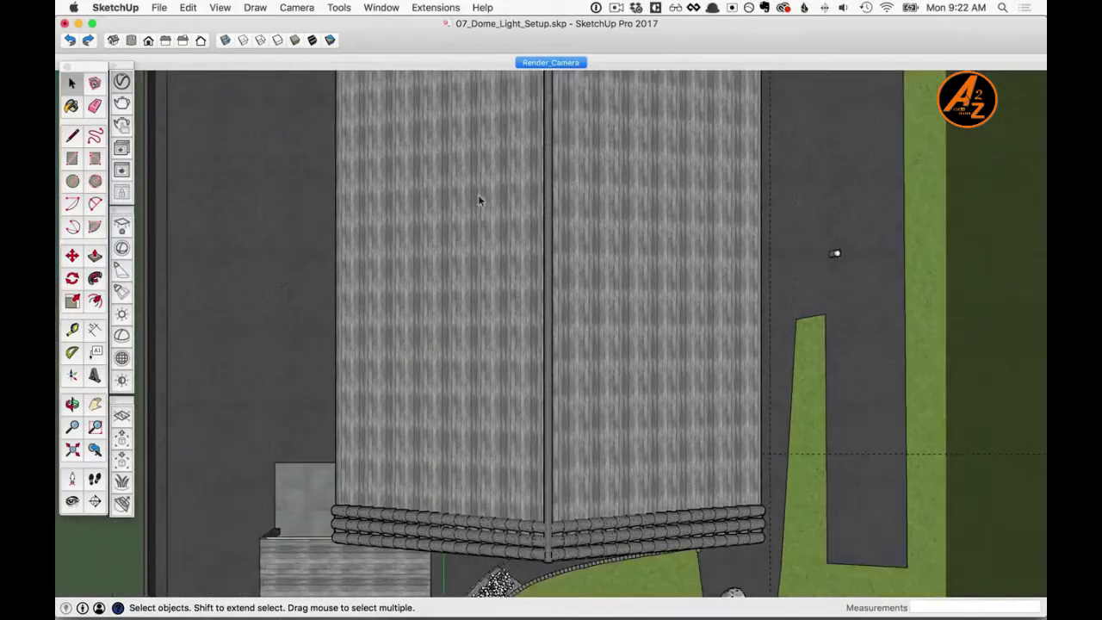
scroll(480, 201, "down", 1)
left_click(261, 40)
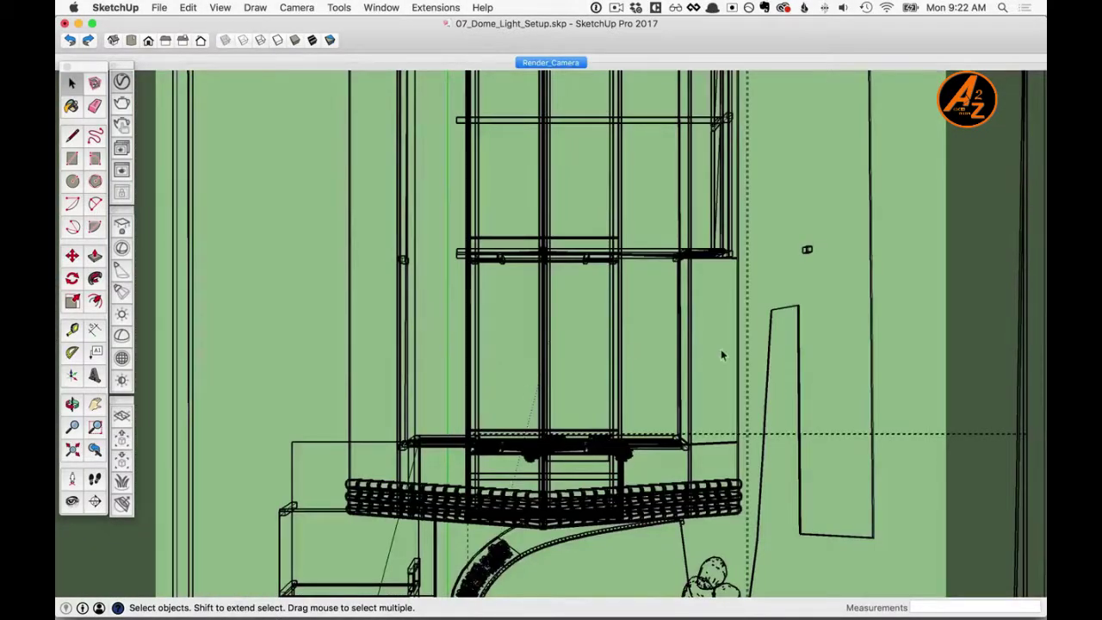
Place a small V-Ray sphere light inside the house plan, beside the green axis behind the front wall
left_click(121, 249)
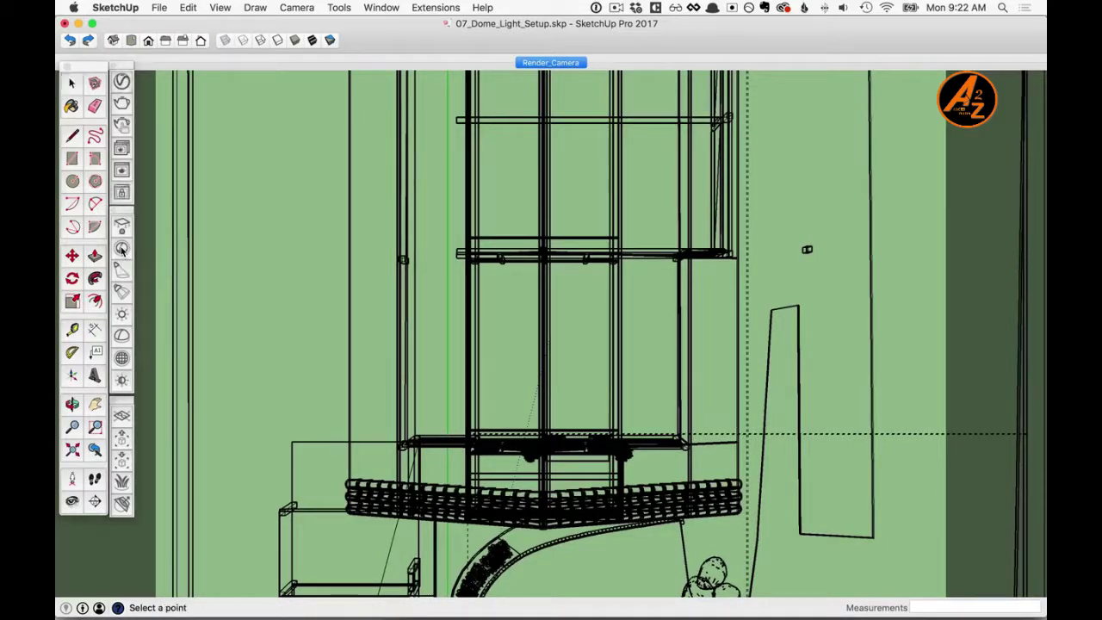
left_click(460, 369)
left_click(454, 347)
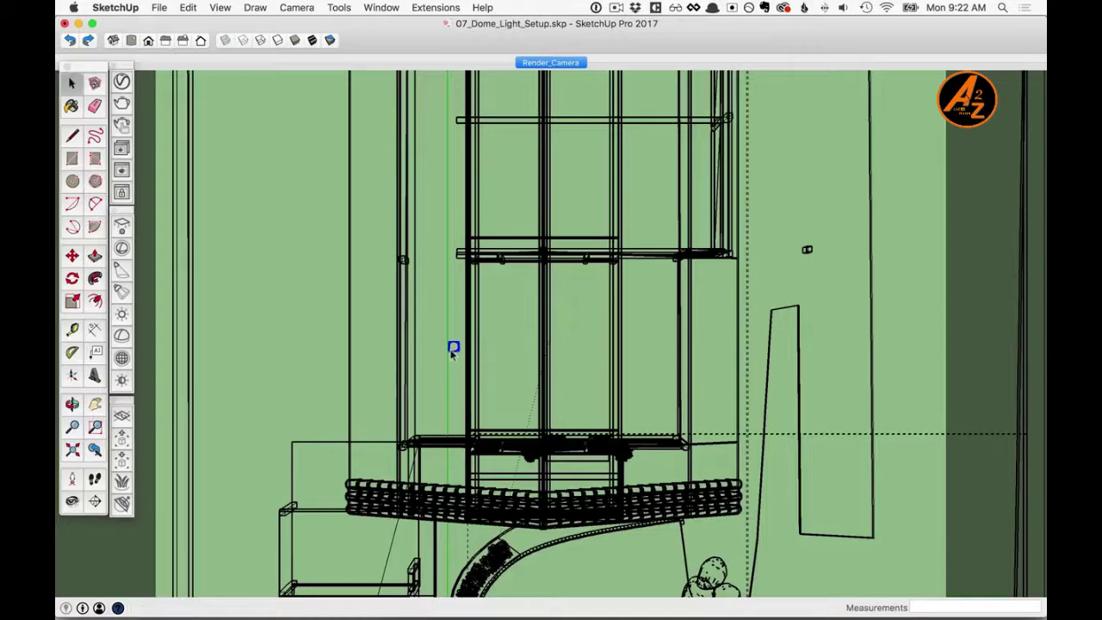
Copy the sphere light about 12.2 m along the red axis and divide the distance by 3 for evenly spaced copies
key("m")
left_click(454, 365)
key("alt")
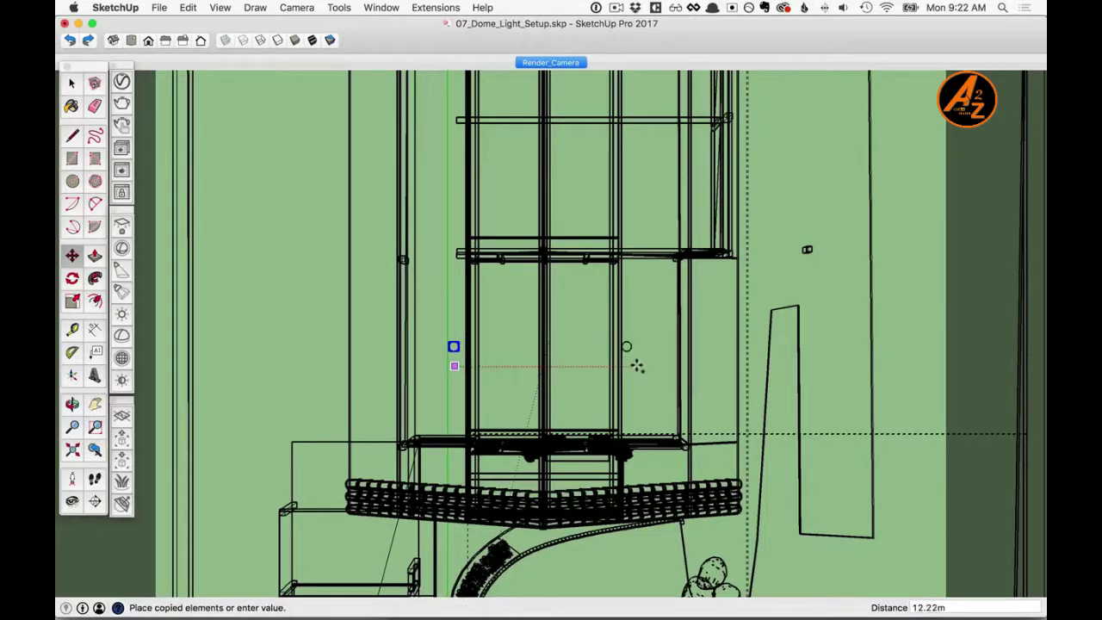
left_click(627, 365)
type("/3")
key("Return")
Select all four sphere lights and raise them together towards the ground-floor ceiling
key("space")
left_click(511, 350, "shift")
left_click(568, 348, "shift")
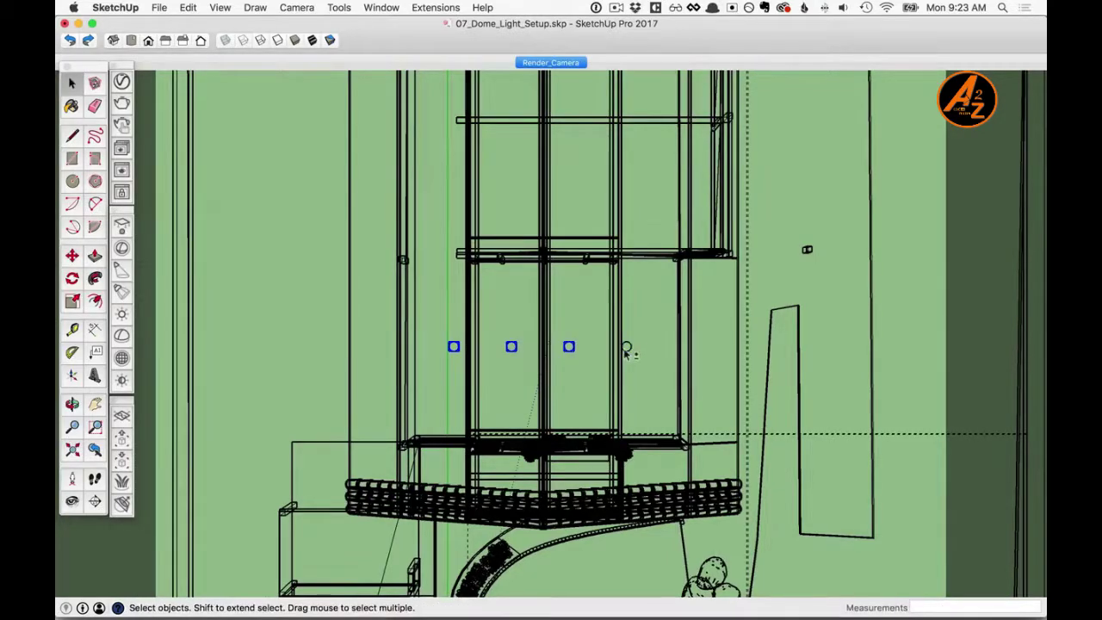
left_click(625, 348, "shift")
middle_click_drag(638, 379, 630, 111)
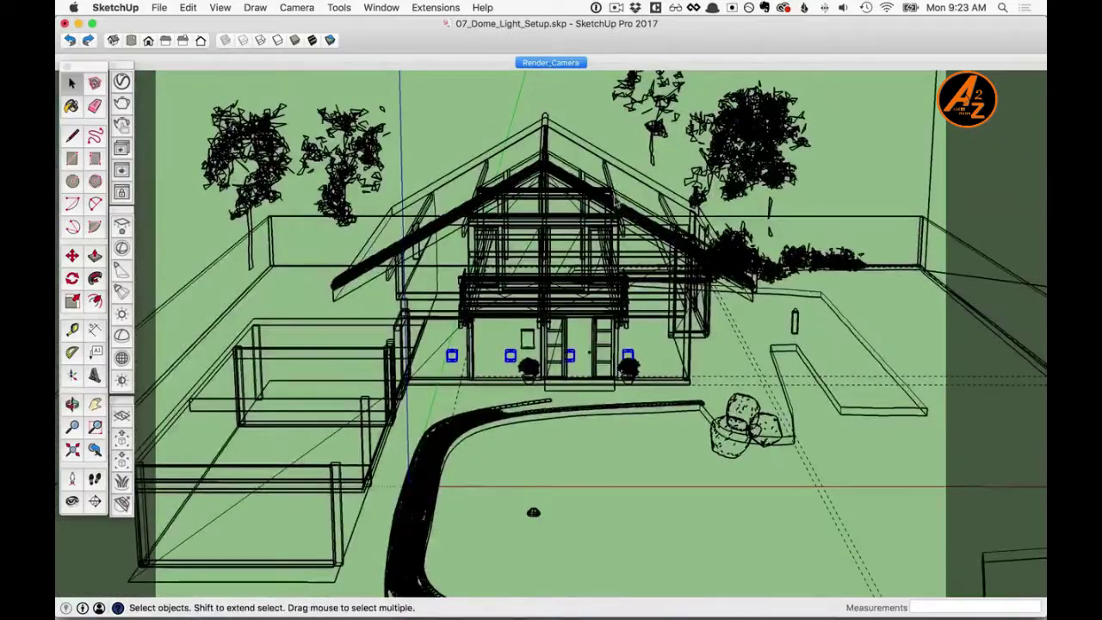
key("m")
left_click(628, 360)
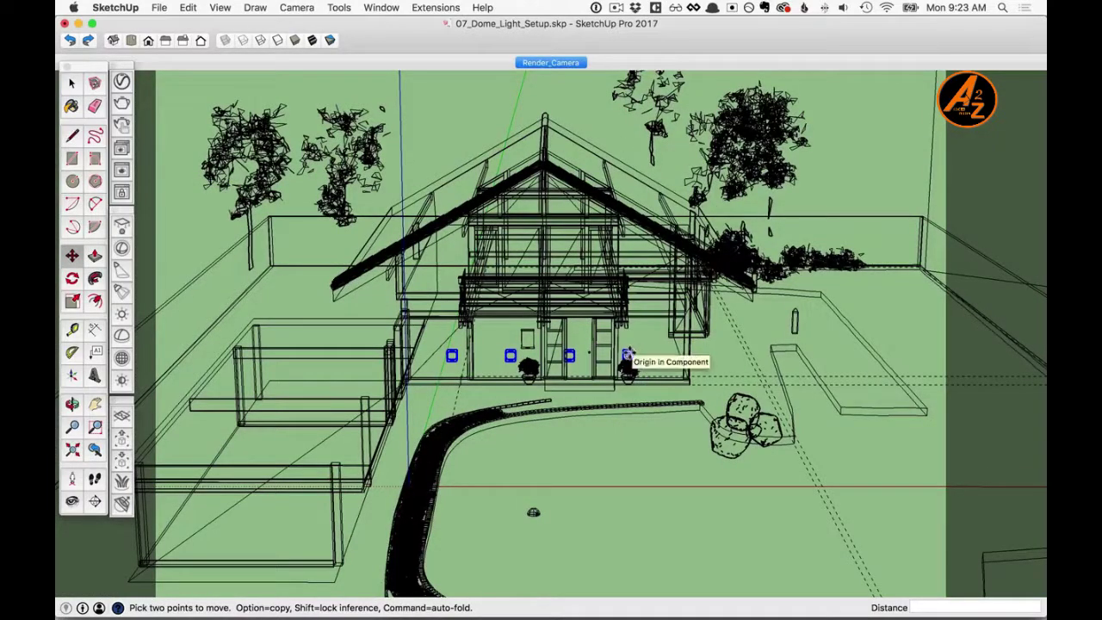
left_click(628, 338)
key("space")
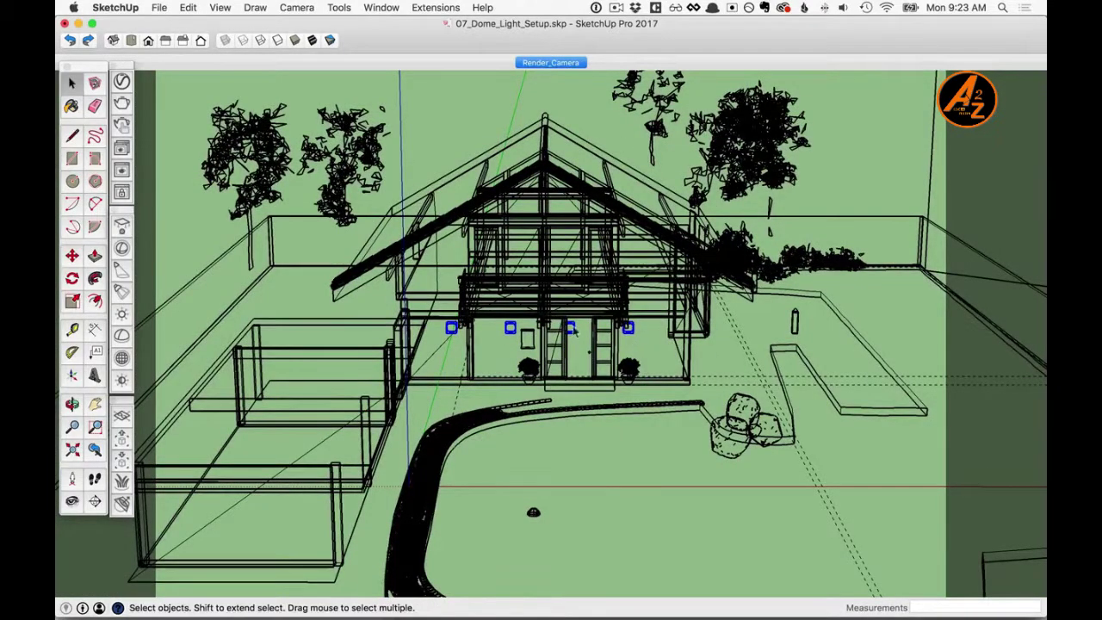
Copy only the two middle sphere lights 6 m straight up to the upper floor
left_click(451, 329, "shift")
left_click(628, 329, "shift")
key("m")
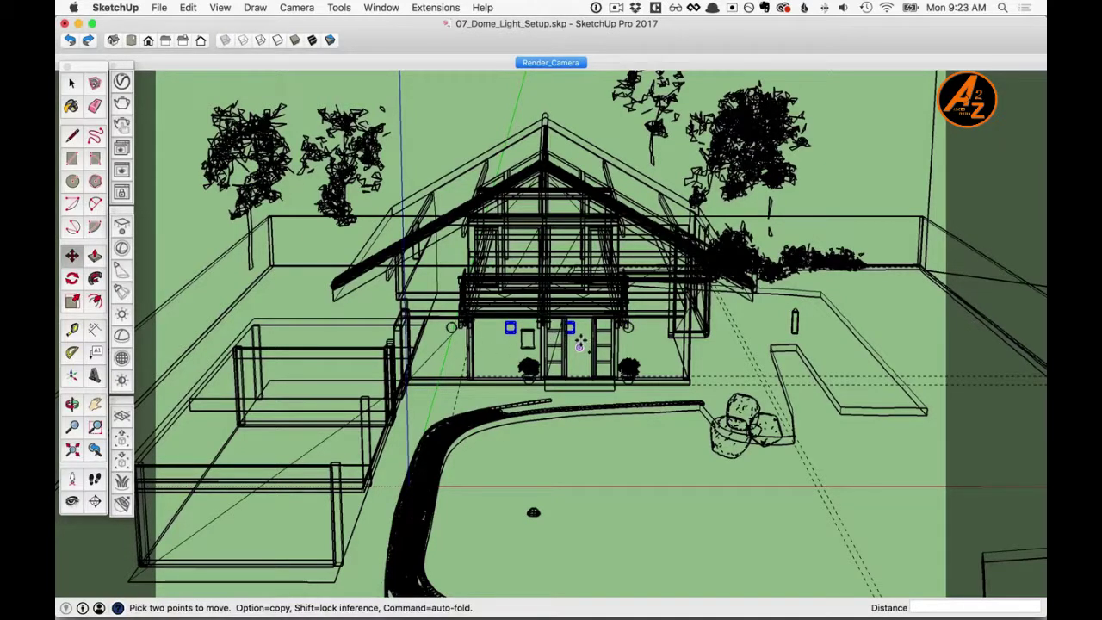
left_click(580, 343)
key("alt")
type("6m")
key("Return")
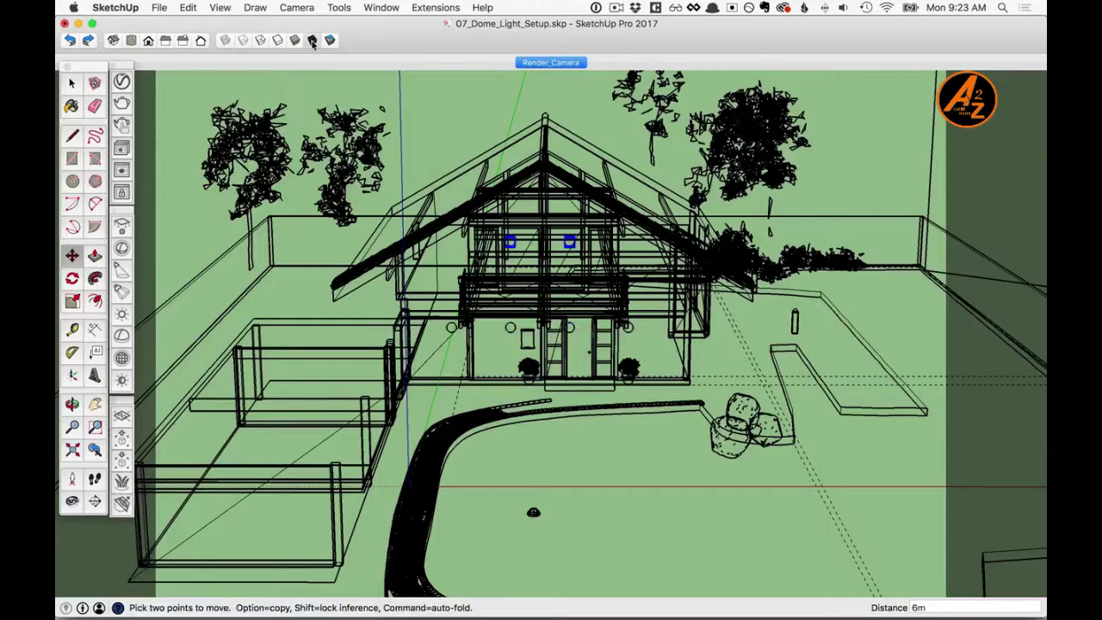
Restore the textured display and place a V-Ray light under the carport's front beam
left_click(313, 40)
key("o")
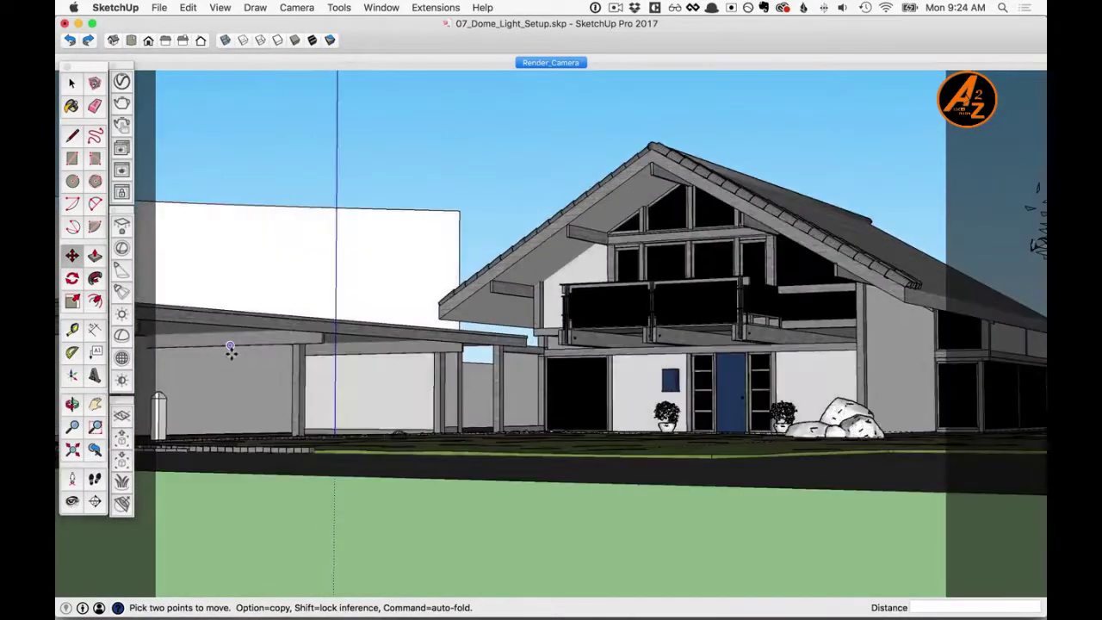
scroll(231, 353, "up", 5)
middle_click_drag(231, 354, 300, 359, "shift")
scroll(318, 354, "up", 3)
left_click(123, 291)
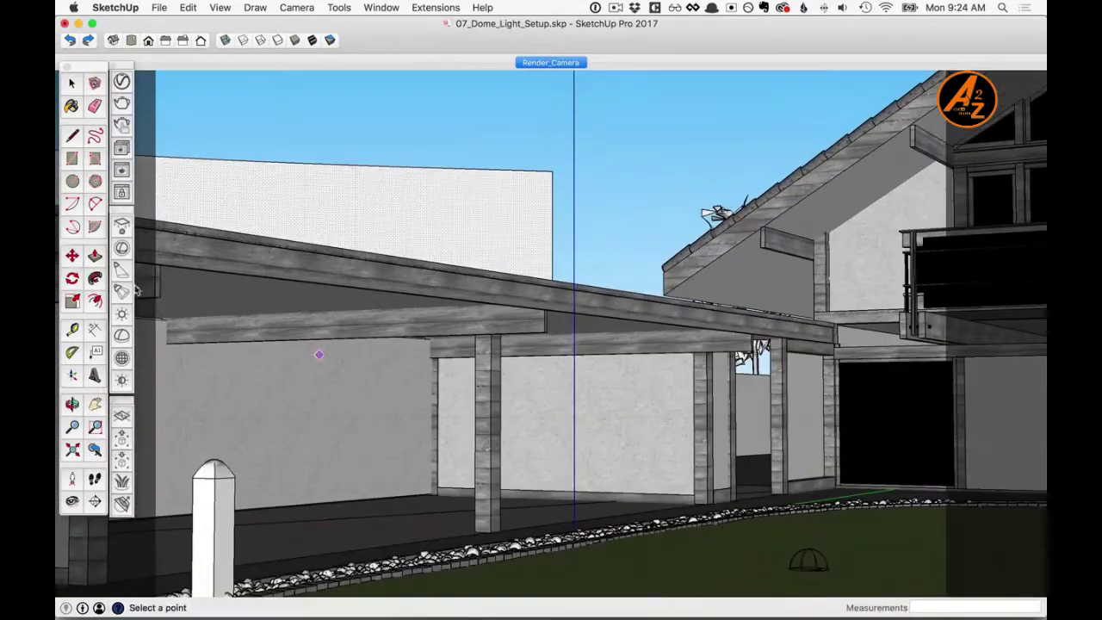
left_click(122, 272)
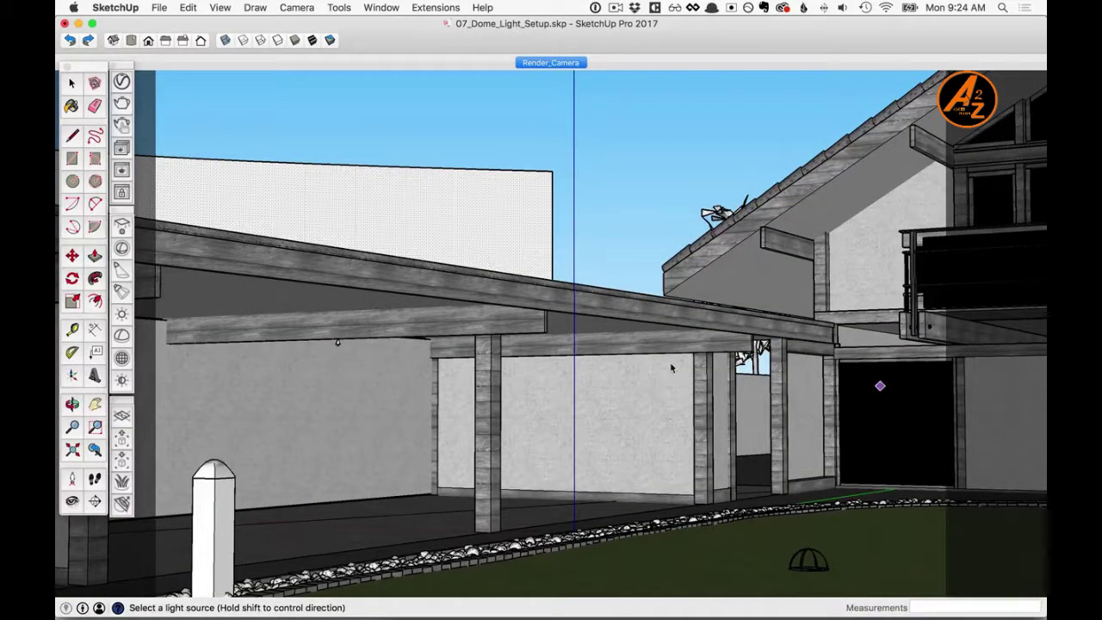
Add a V-Ray IES light using IES_TS_01.ies high on the front wall beside the dark opening and copy it along the wall
middle_click_drag(879, 387, 416, 367)
scroll(538, 370, "up", 3)
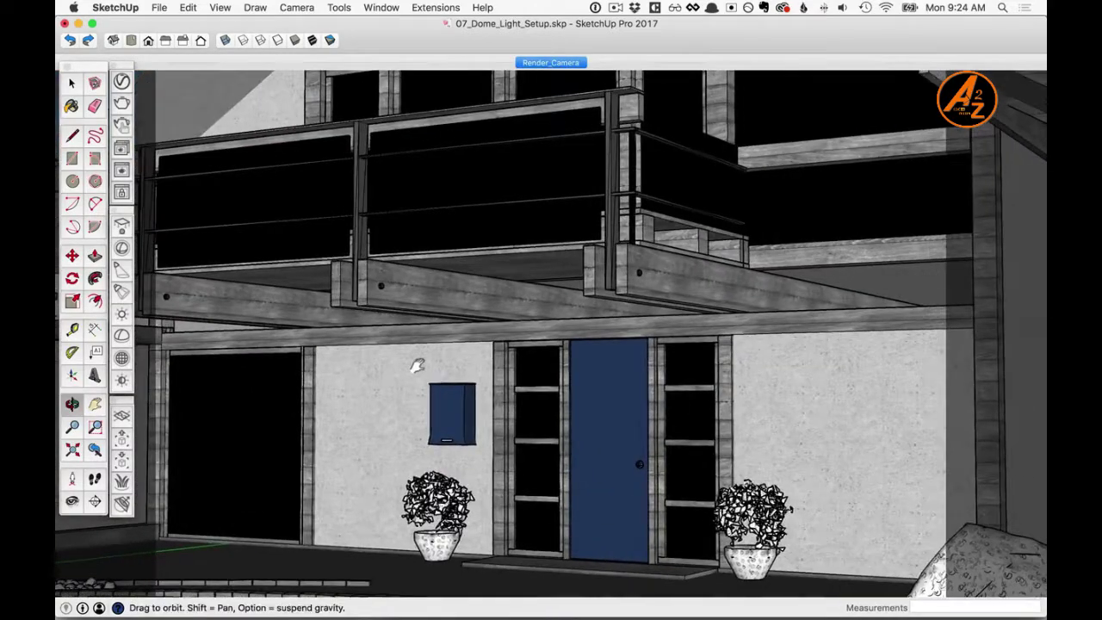
left_click(121, 294)
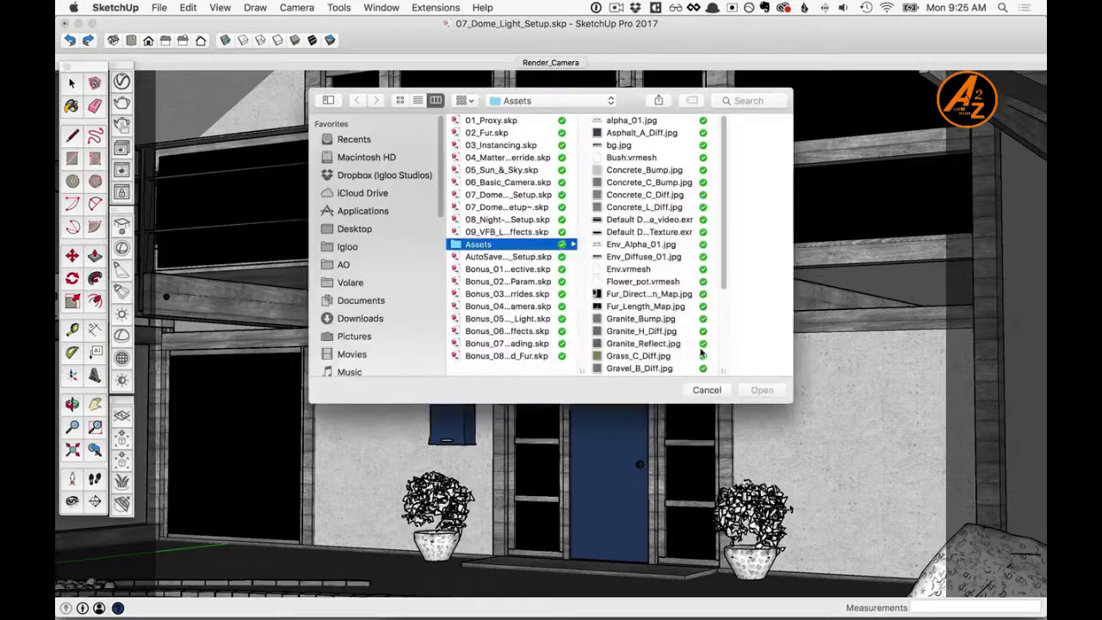
scroll(719, 352, "down", 5)
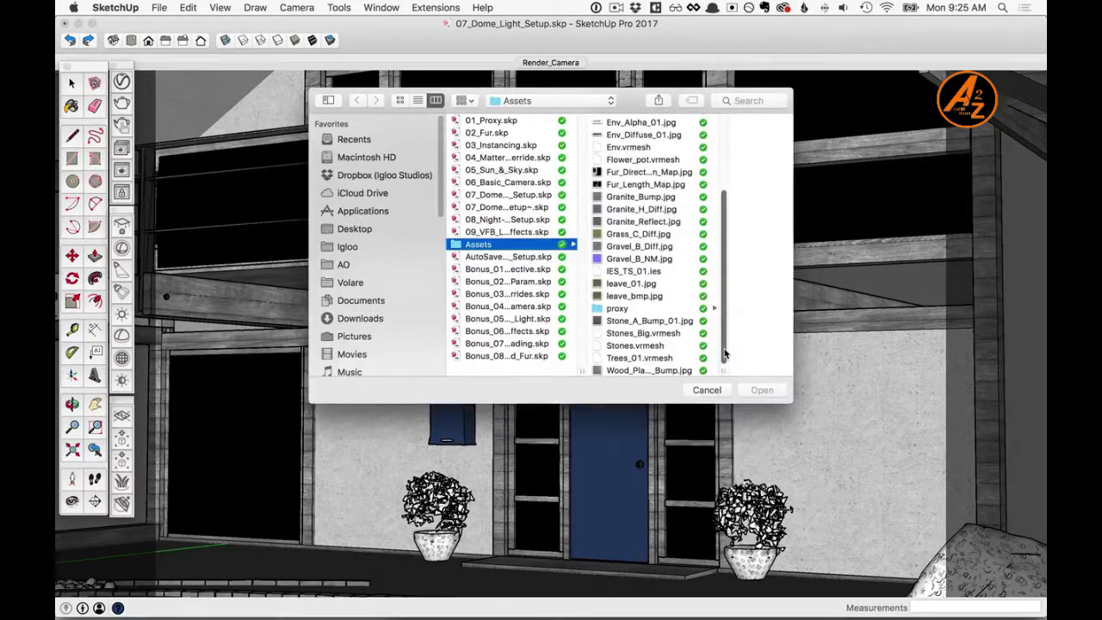
left_click(634, 270)
left_click(762, 391)
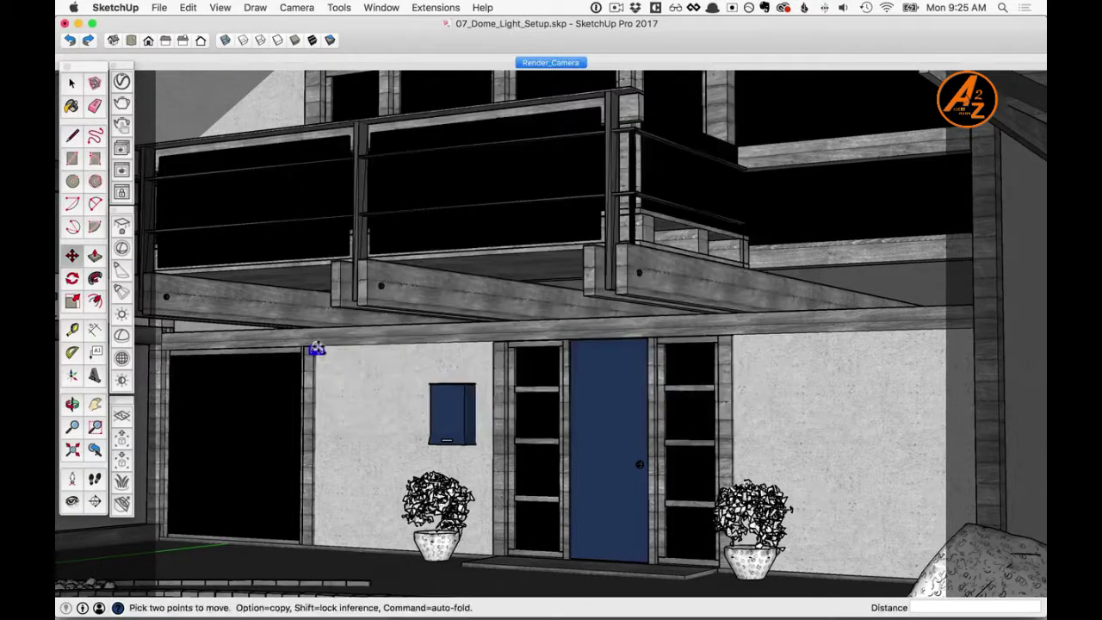
left_click(318, 348, "alt")
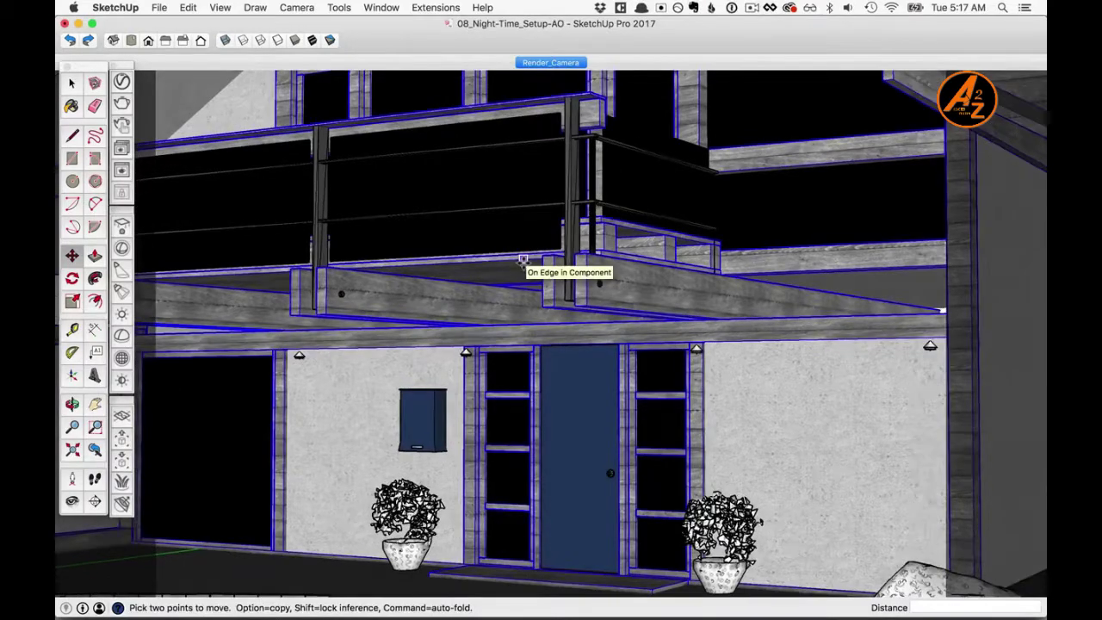
Place a V-Ray sphere light in the head of the bollard lamp standing on the gravel beside the carport
scroll(524, 260, "down", 5)
mouse_move(522, 261)
middle_mouse_down("shift")
mouse_move(627, 265)
mouse_move(475, 386)
middle_mouse_up("shift")
scroll(627, 265, "down", 3)
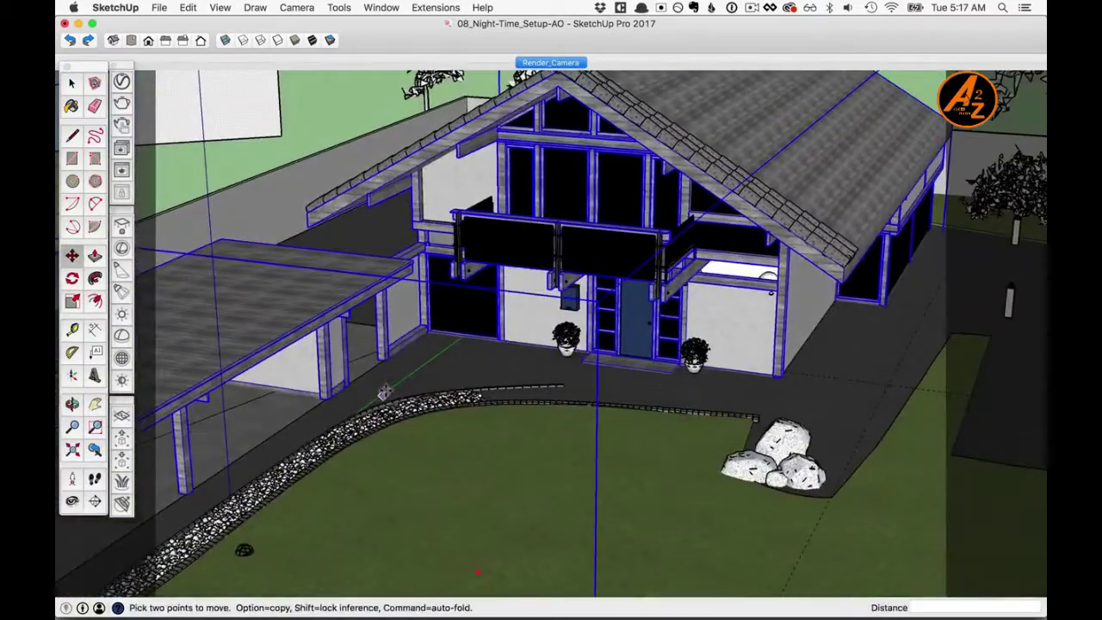
middle_click_drag(385, 393, 574, 205, "shift")
scroll(314, 350, "up", 3)
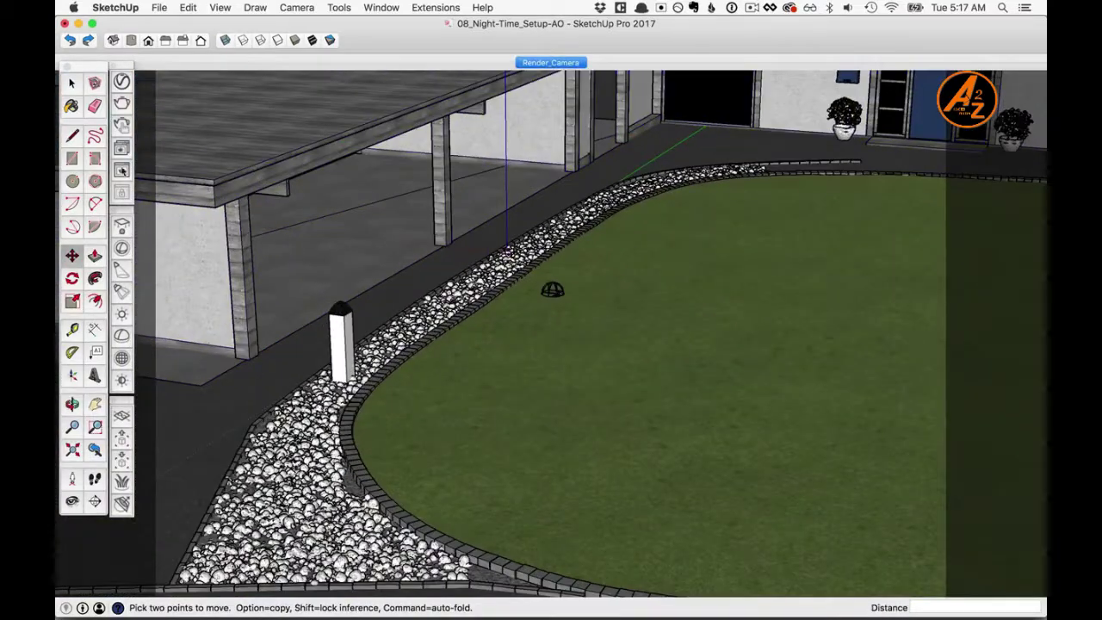
left_click(121, 250)
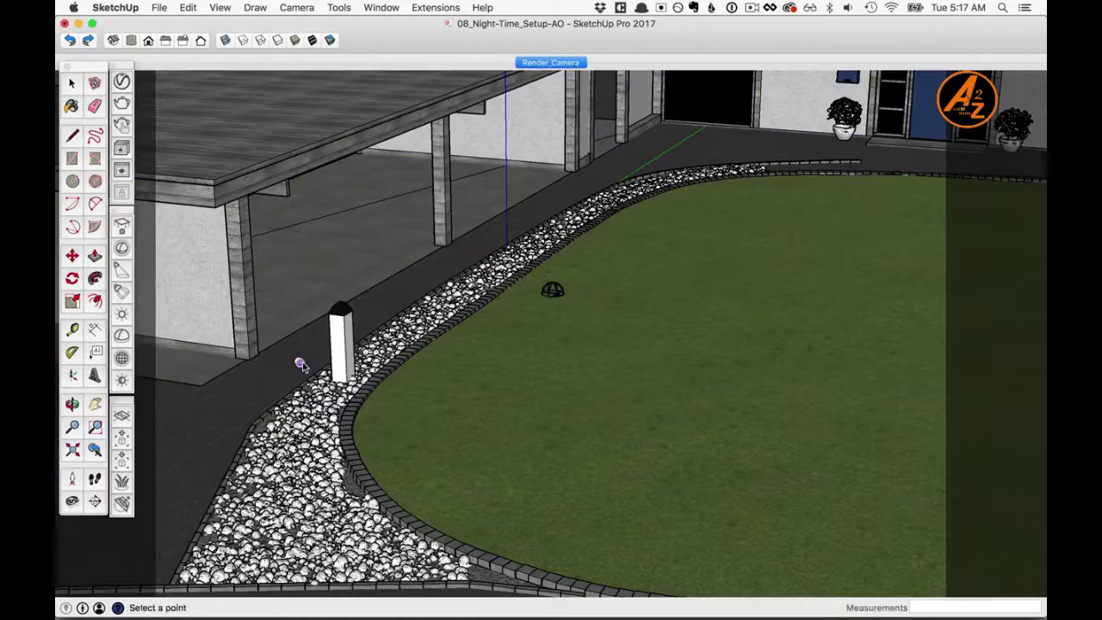
key("space")
scroll(297, 363, "up", 4)
key("m")
scroll(342, 373, "up", 3)
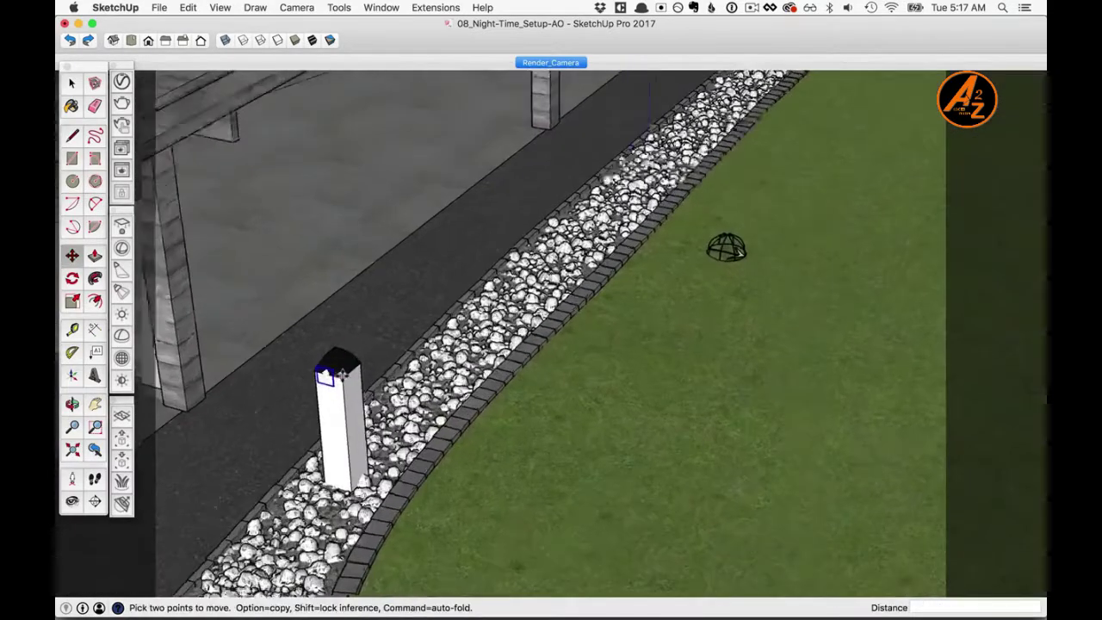
scroll(343, 374, "up", 3)
Copy the bollard's sphere light across the lawn to the next bollard lamp
left_click(354, 364)
key("alt")
scroll(356, 362, "down", 5)
middle_click_drag(448, 351, 196, 403, "shift")
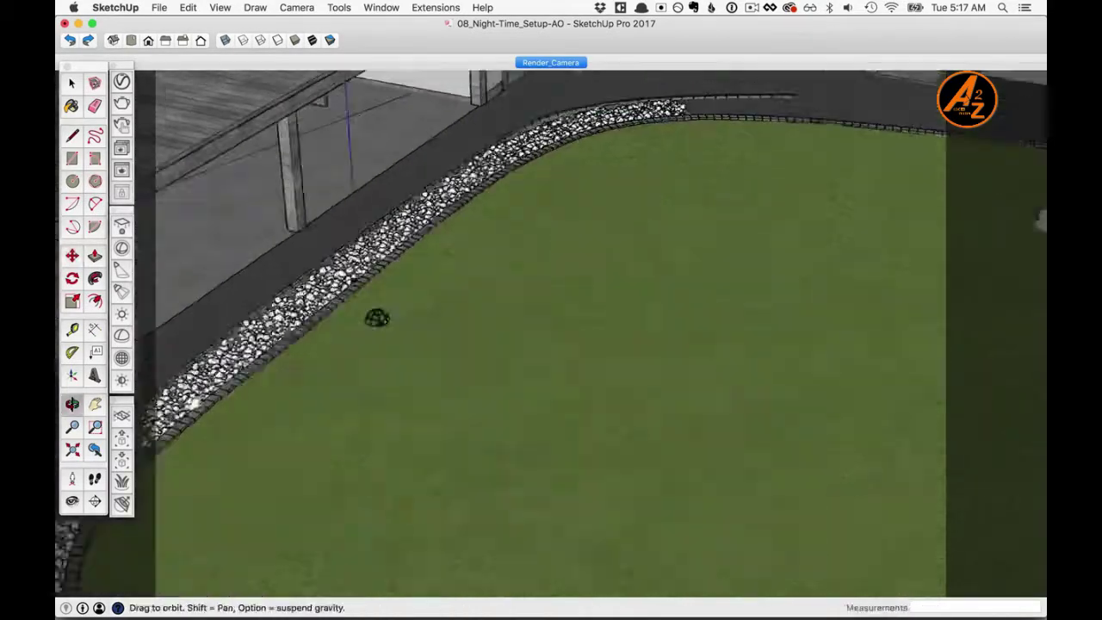
scroll(196, 403, "down", 5)
middle_click_drag(482, 392, 186, 474, "shift")
scroll(697, 239, "up", 3)
scroll(467, 291, "up", 5)
middle_click_drag(697, 239, 370, 439, "shift")
left_click(463, 287)
Copy the sphere light onward to the remaining bollards, ending at the one on the paving edge, and restore the Render_Camera view
left_click(464, 287)
scroll(483, 289, "up", 3)
scroll(482, 288, "down", 2)
left_click(327, 455)
key("alt")
middle_click_drag(715, 86, 461, 293, "shift")
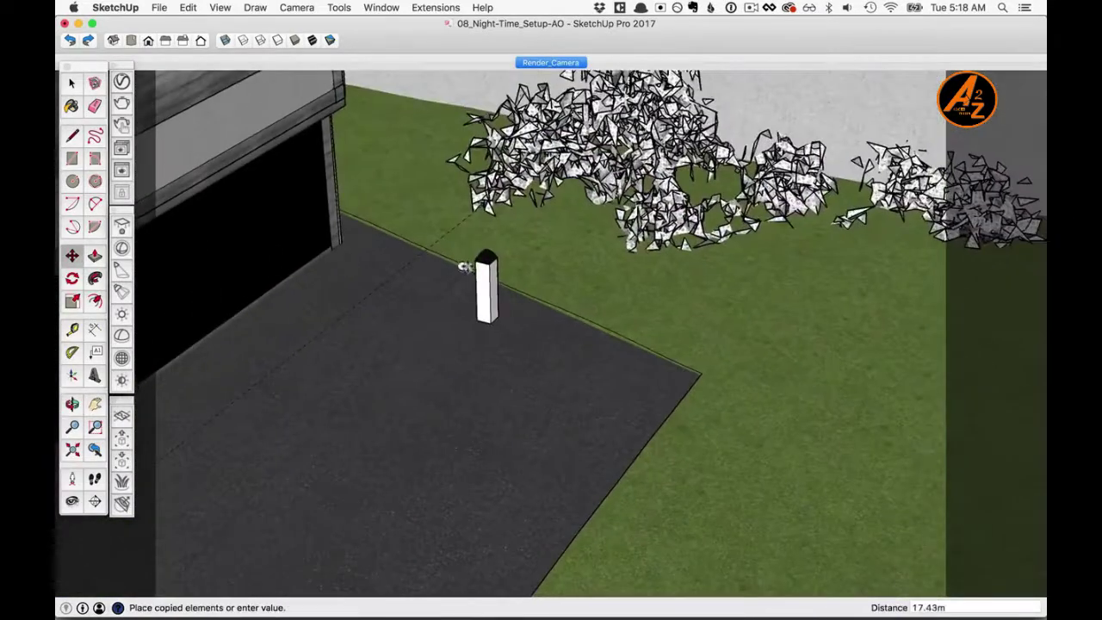
scroll(465, 267, "up", 4)
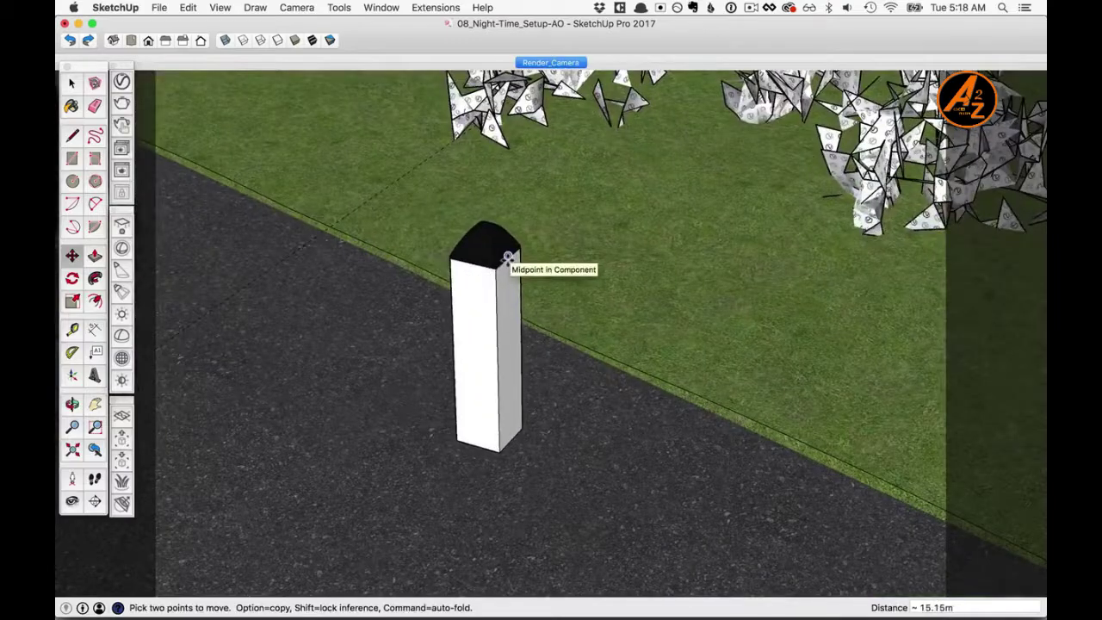
left_click(551, 64)
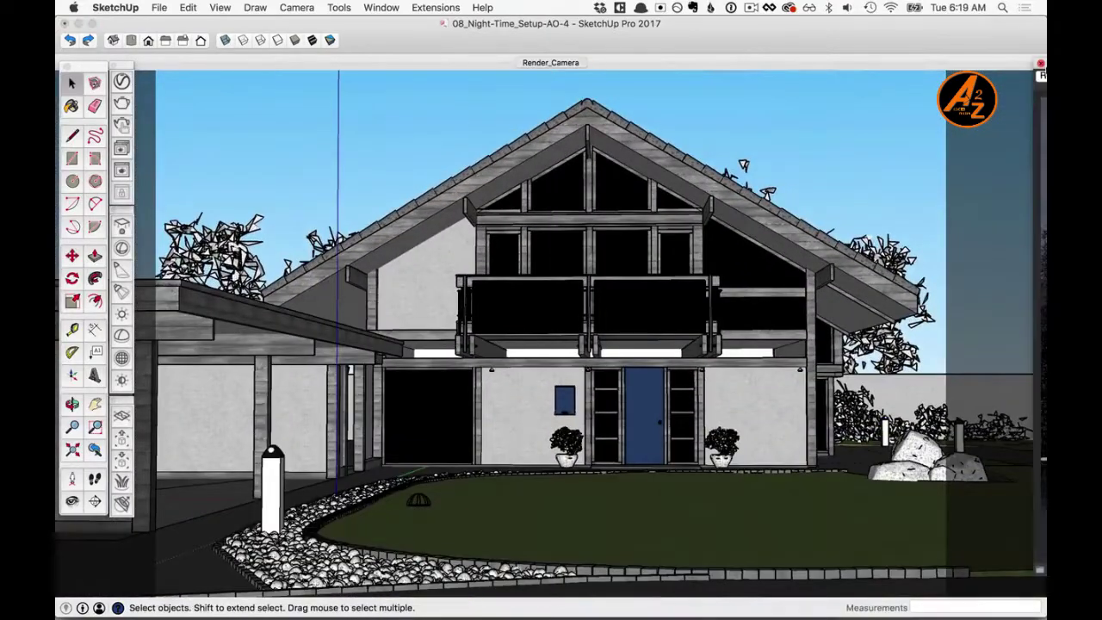
Bring the V-Ray frame buffer into view and set the V-Ray Sphere Light's intensity to 800
left_click_drag(1044, 74, 318, 75)
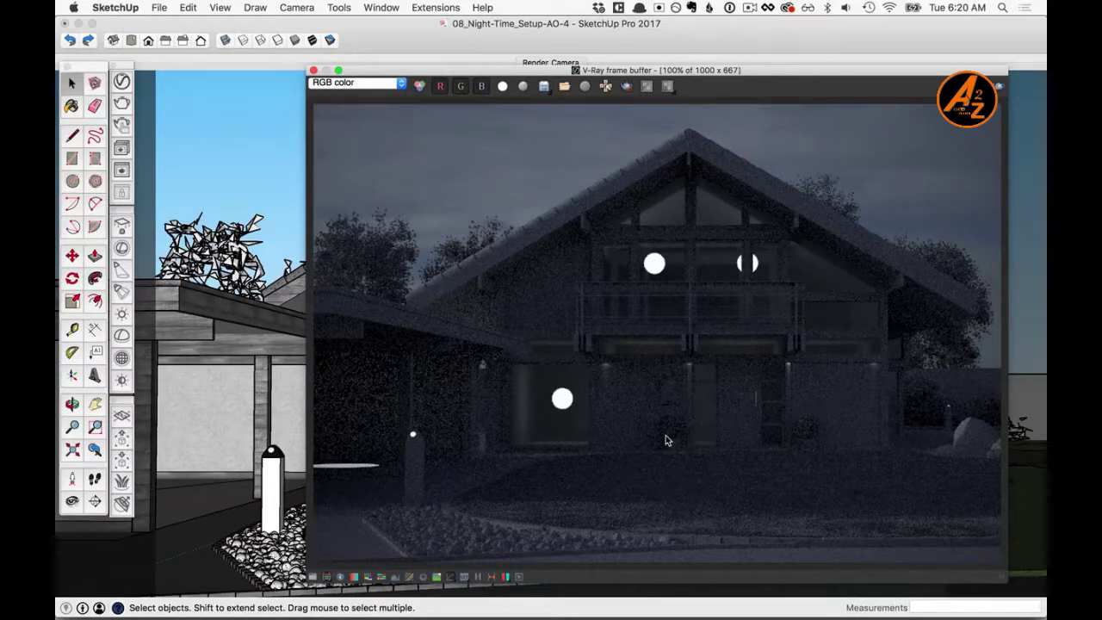
left_click(121, 81)
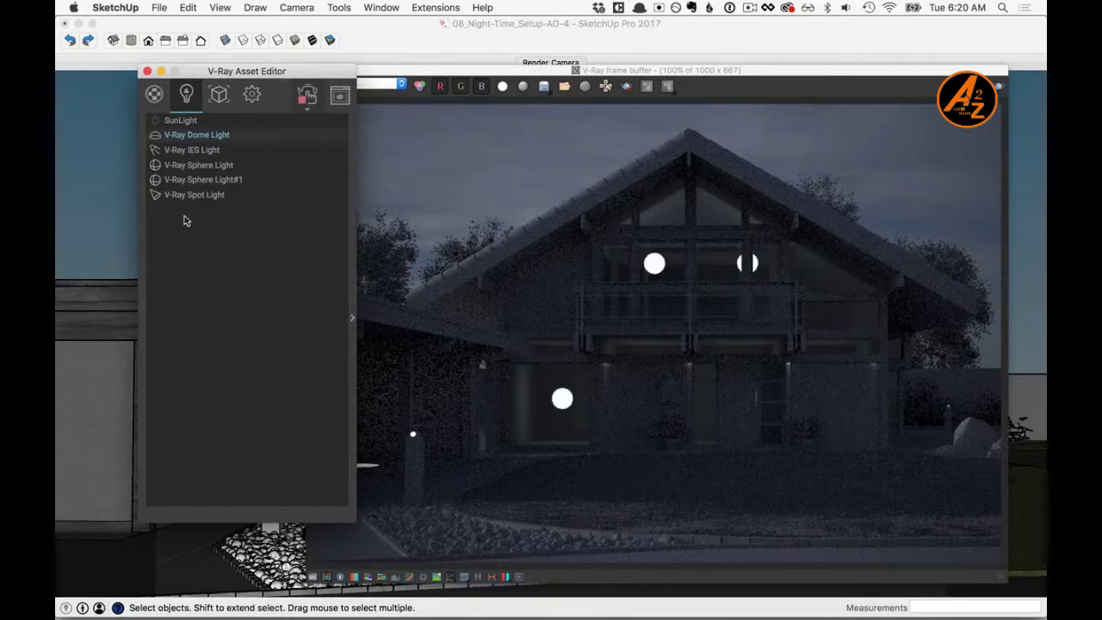
left_click(200, 166)
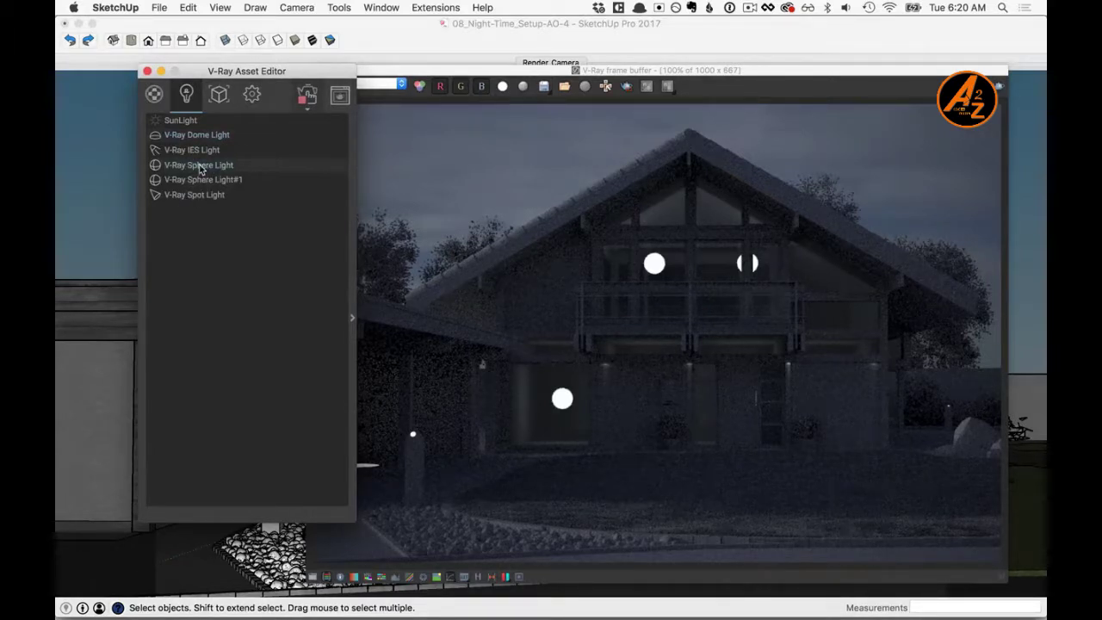
left_click(352, 317)
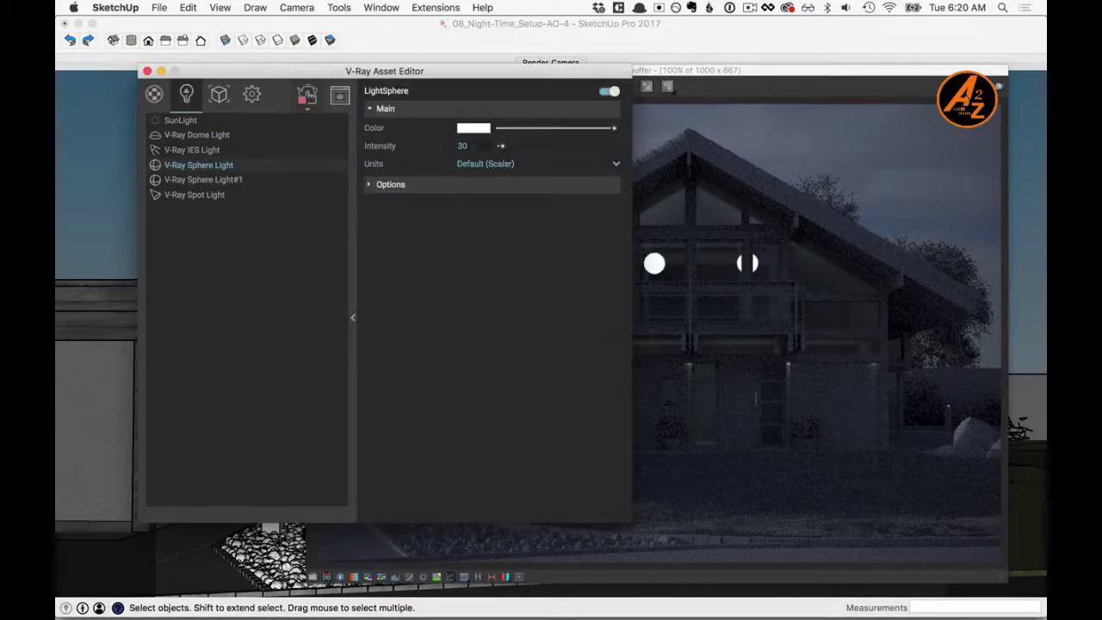
left_click_drag(473, 146, 410, 140)
type("800")
key("Return")
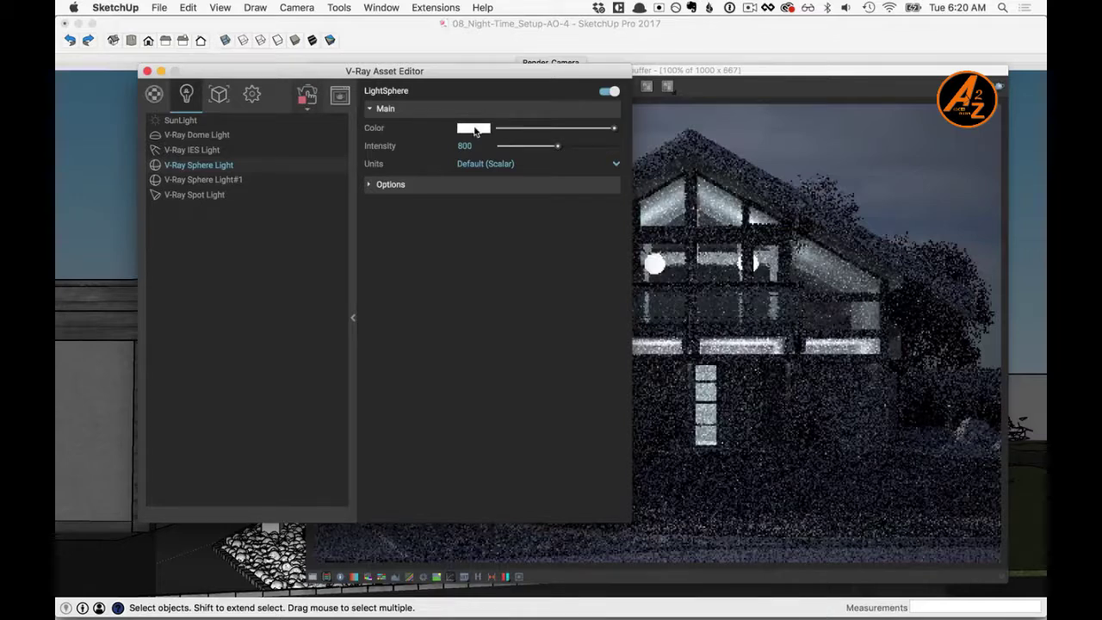
Give the V-Ray Sphere Light a warm cream color and make it invisible in its options
left_click(475, 130)
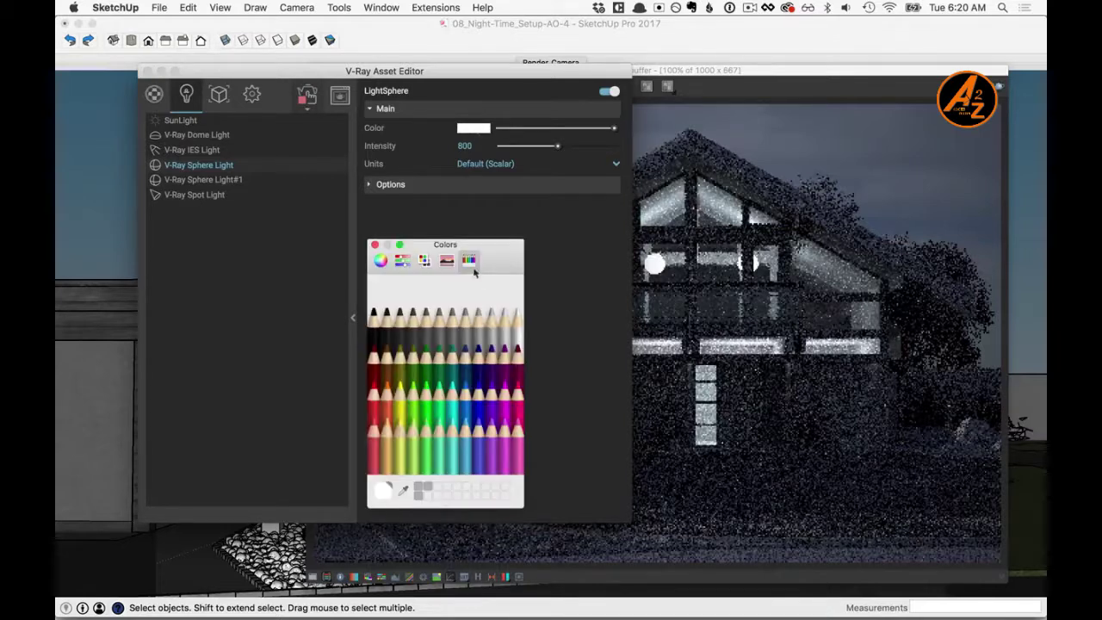
left_click(381, 261)
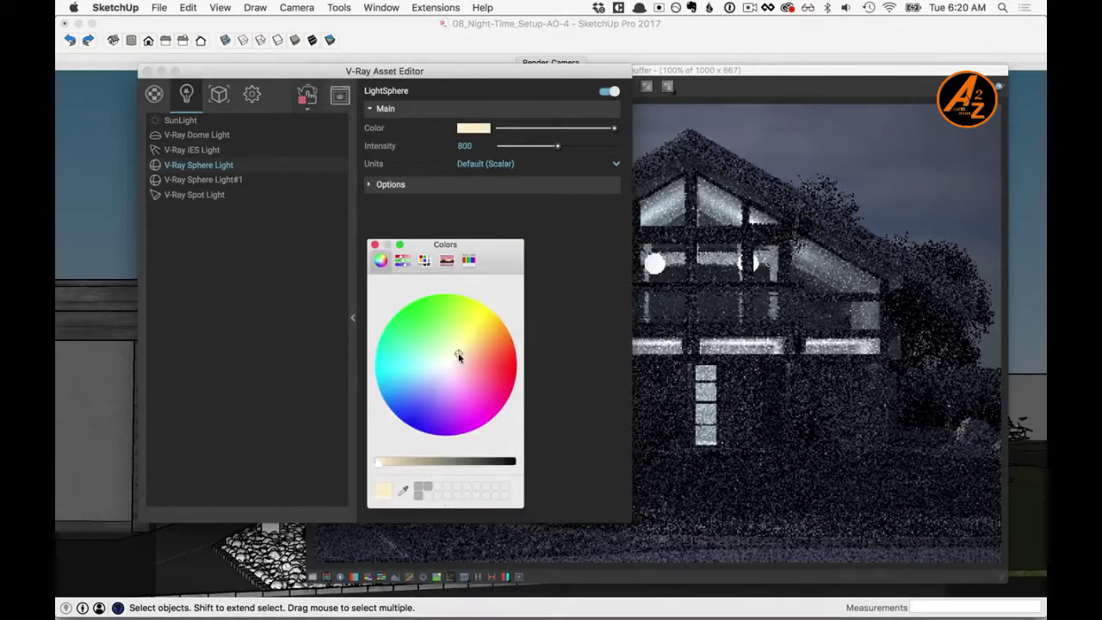
left_click(375, 245)
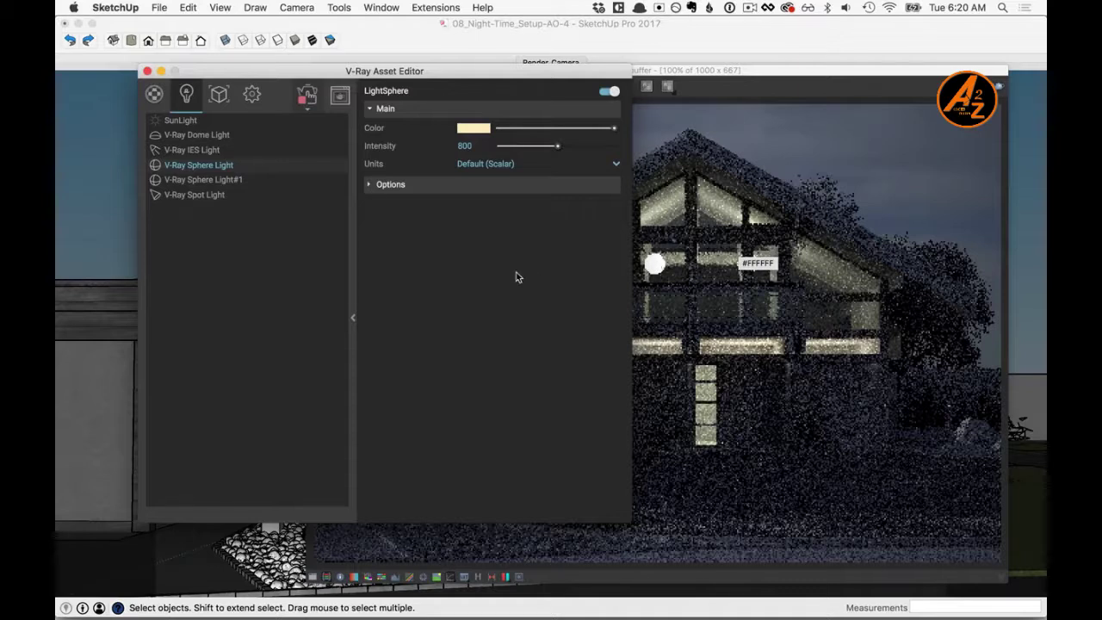
left_click(389, 185)
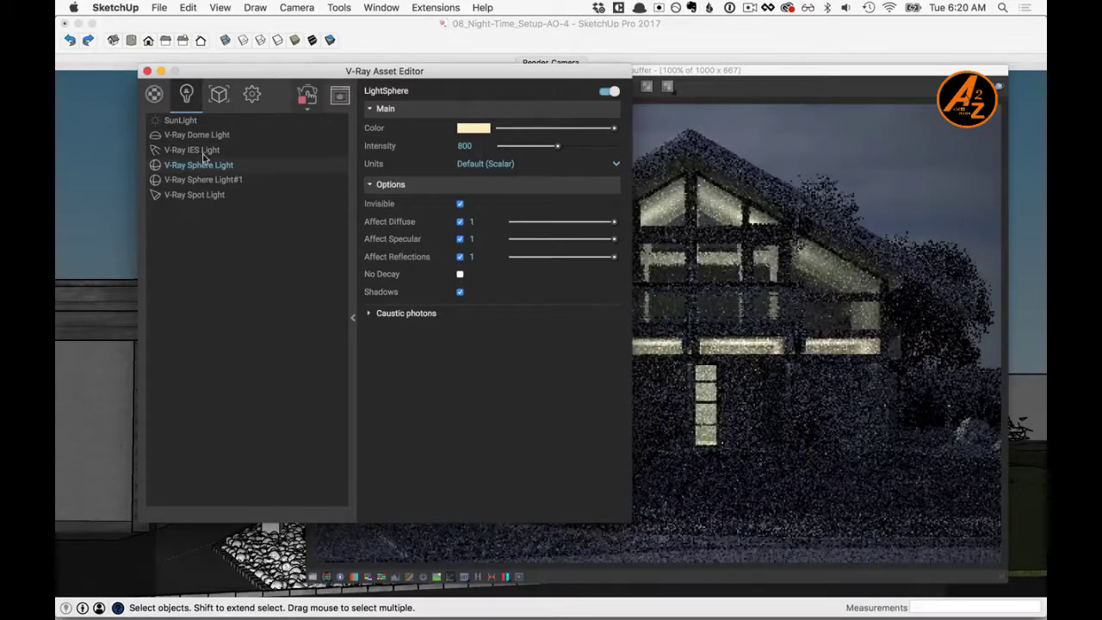
Set the V-Ray IES Light's intensity to 12000 lm and its color to a warm pale yellow
left_click(203, 151)
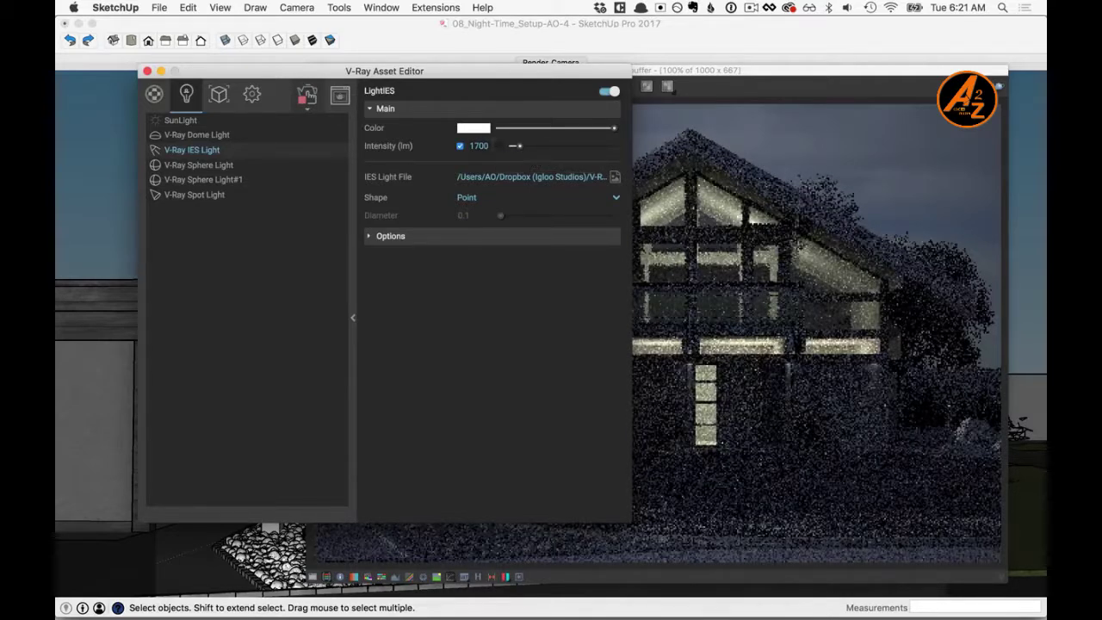
type("12000")
key("Return")
left_click(475, 129)
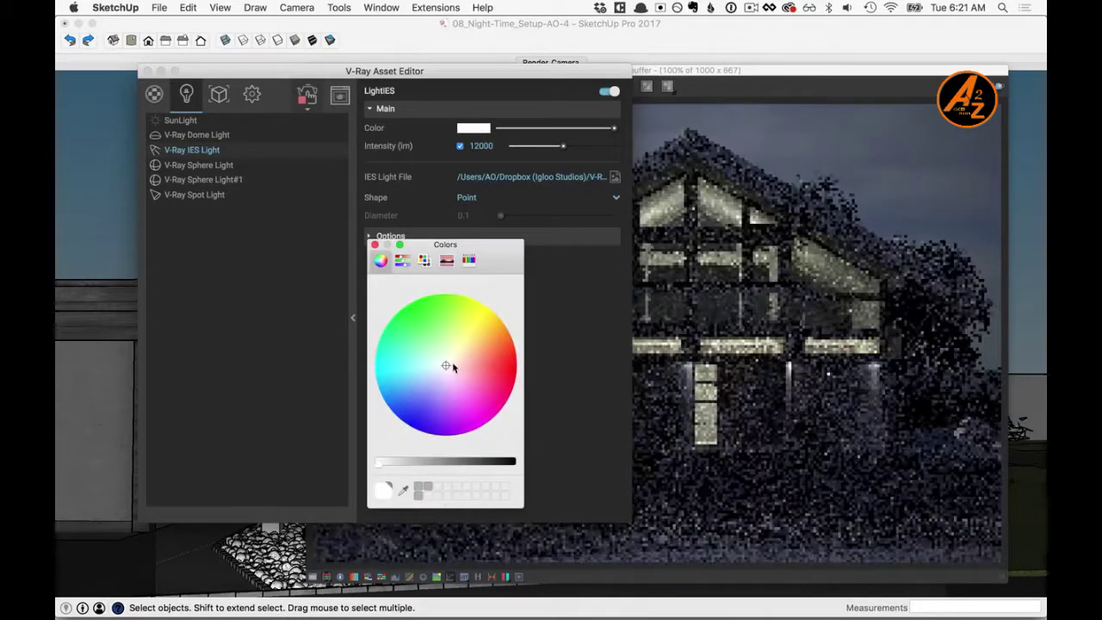
left_click(458, 355)
left_click(374, 245)
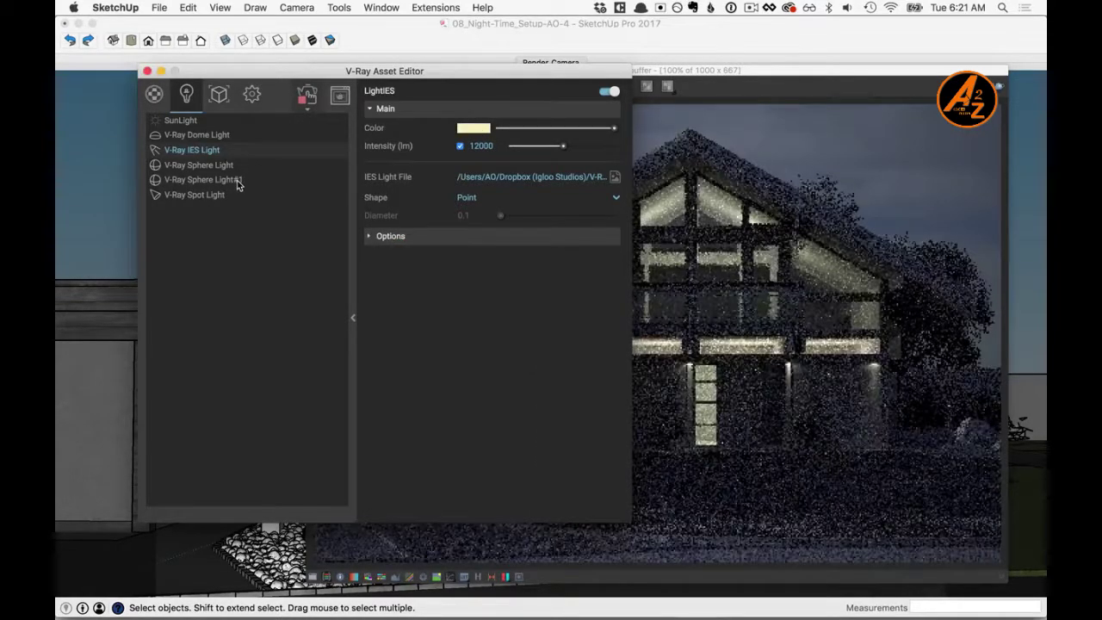
Give V-Ray Sphere Light#1 a warm cream color and an intensity of 300, and uncover the render to check it
left_click(238, 181)
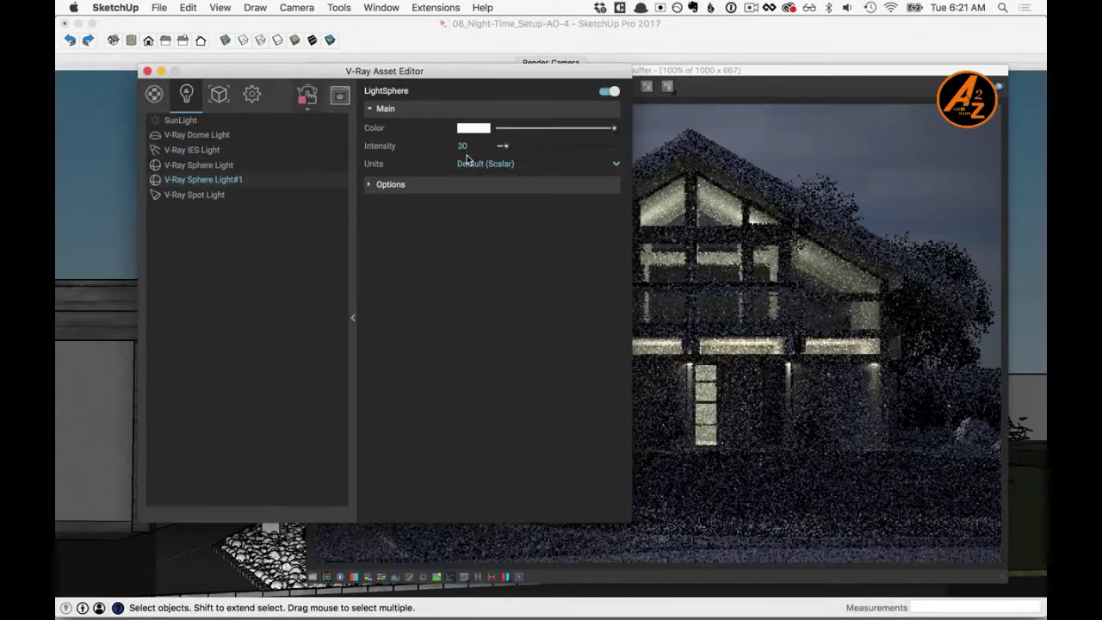
left_click(472, 131)
left_click_drag(444, 368, 463, 349)
left_click(375, 245)
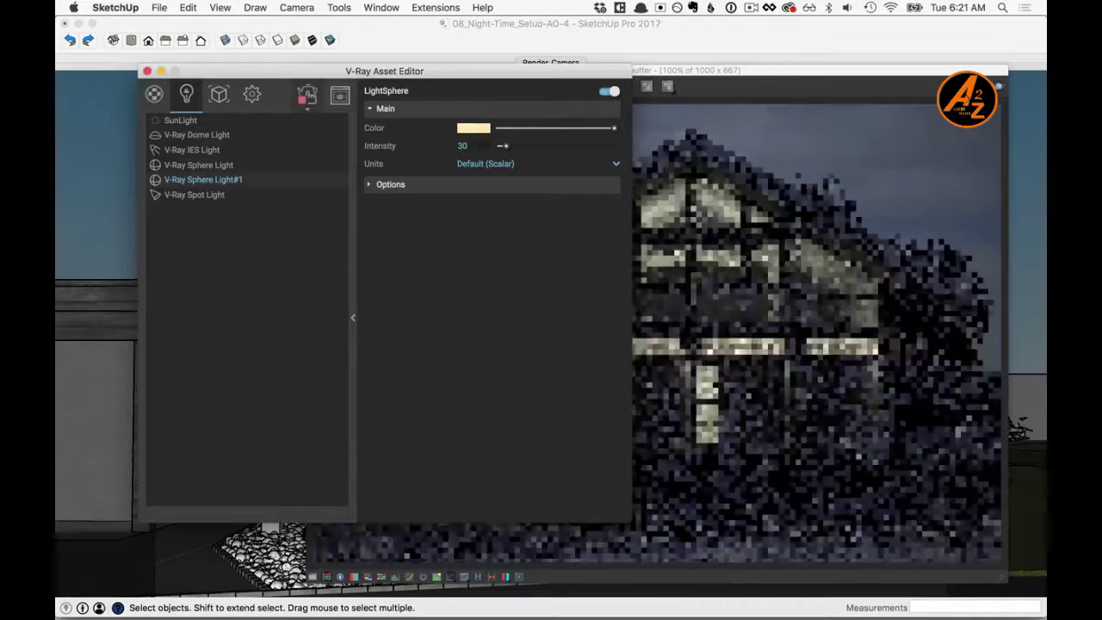
double_click(454, 146)
type("300")
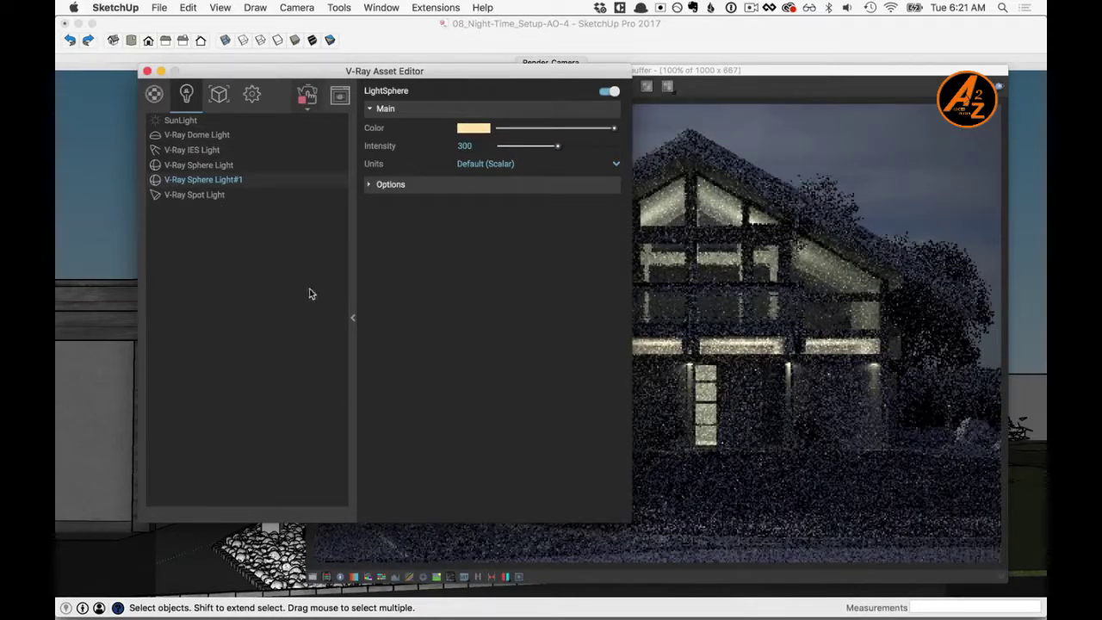
left_click(354, 320)
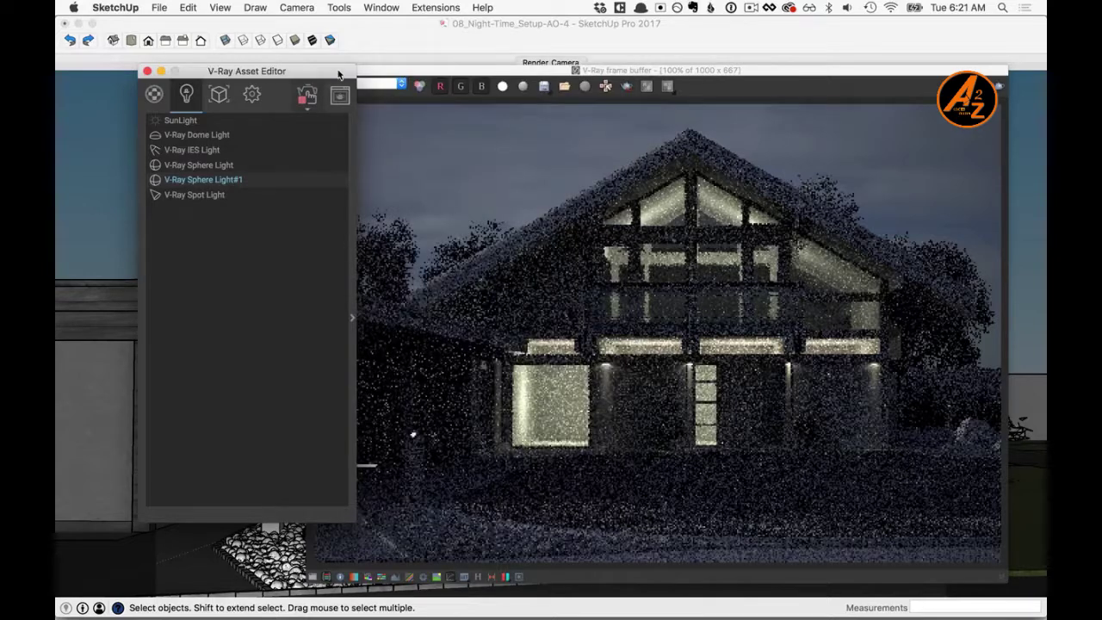
left_click_drag(338, 75, 274, 120)
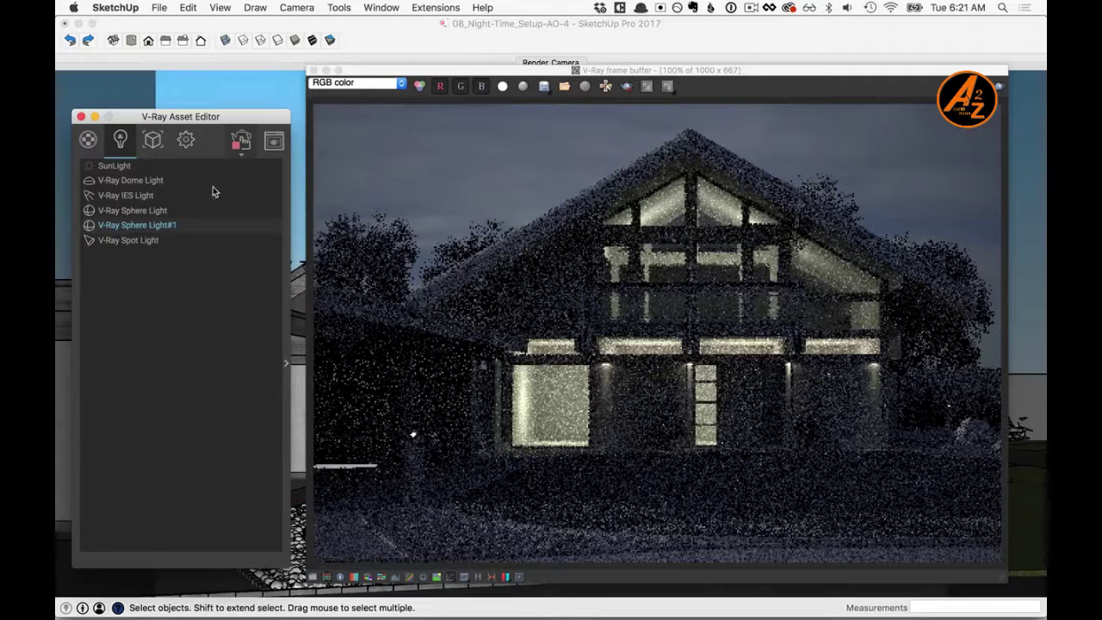
left_click_drag(245, 122, 344, 81)
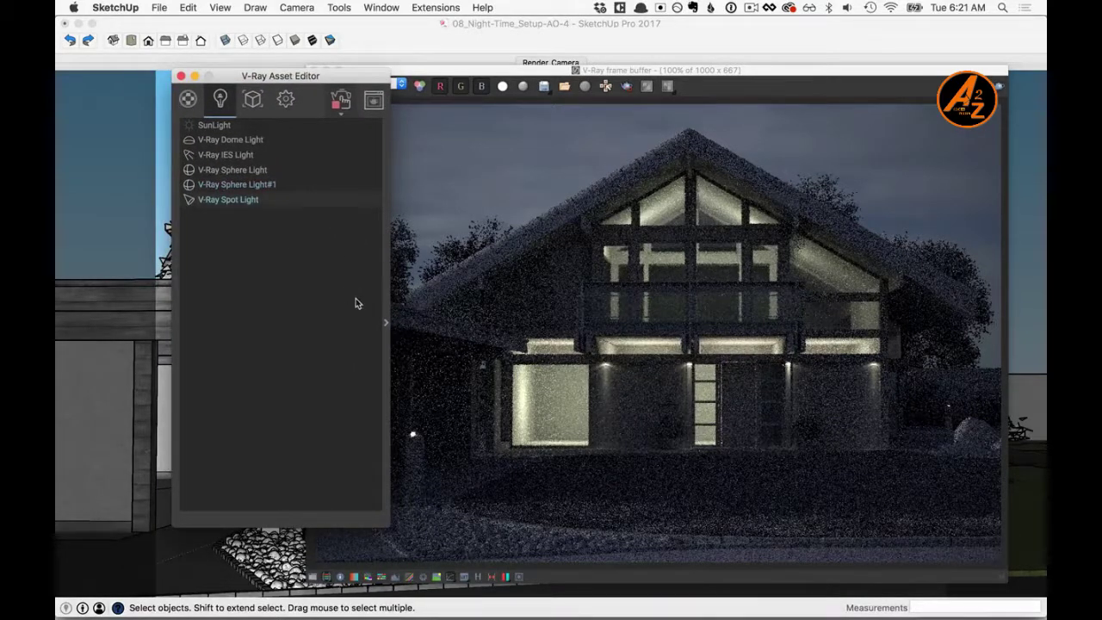
Give the V-Ray Spot Light a warm pale yellow color and set its cone angle to 0.5
left_click(385, 322)
left_click(508, 134)
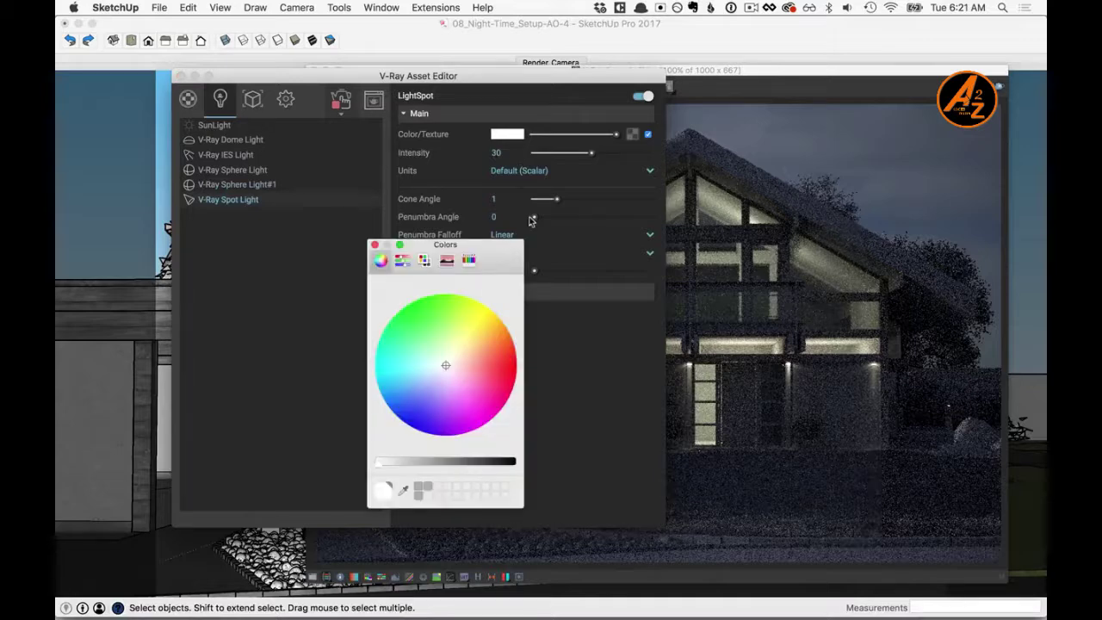
left_click(458, 354)
left_click(435, 210)
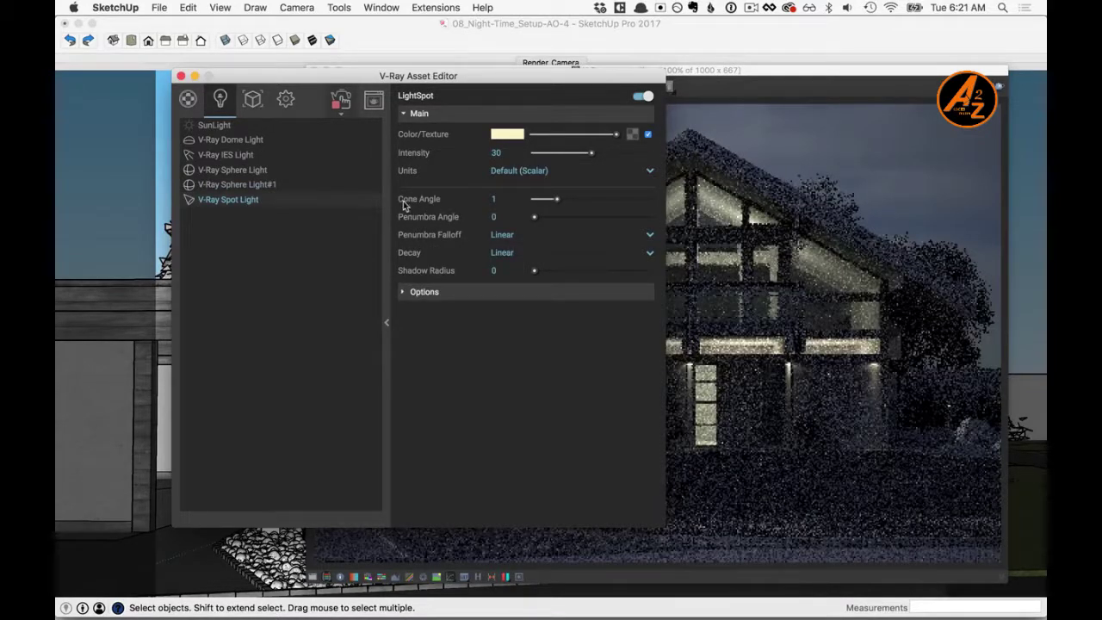
double_click(494, 199)
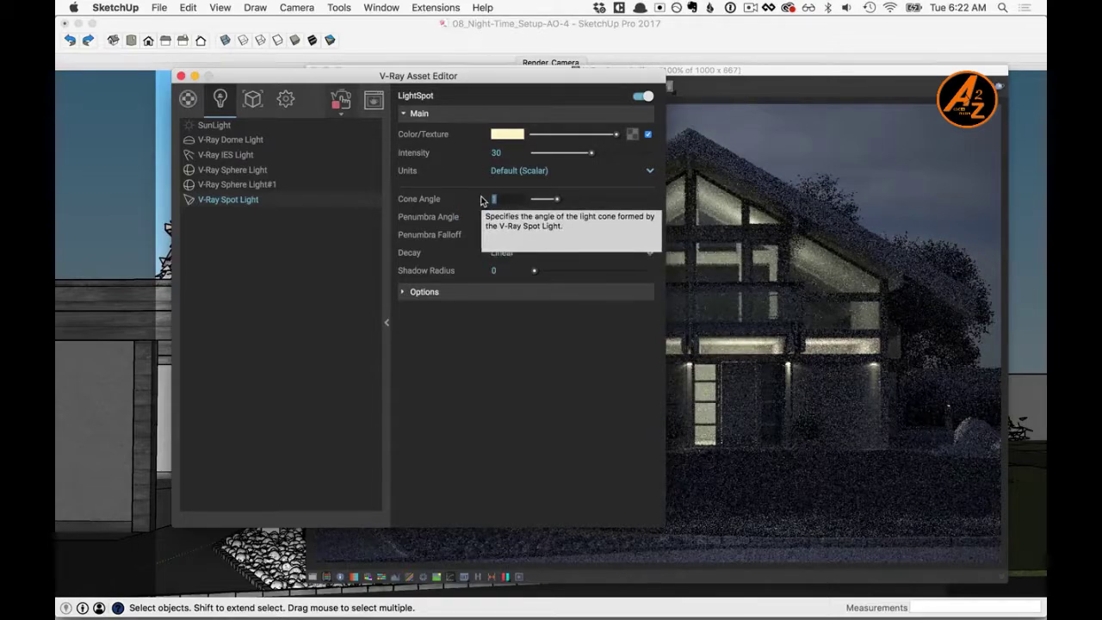
type("0.5")
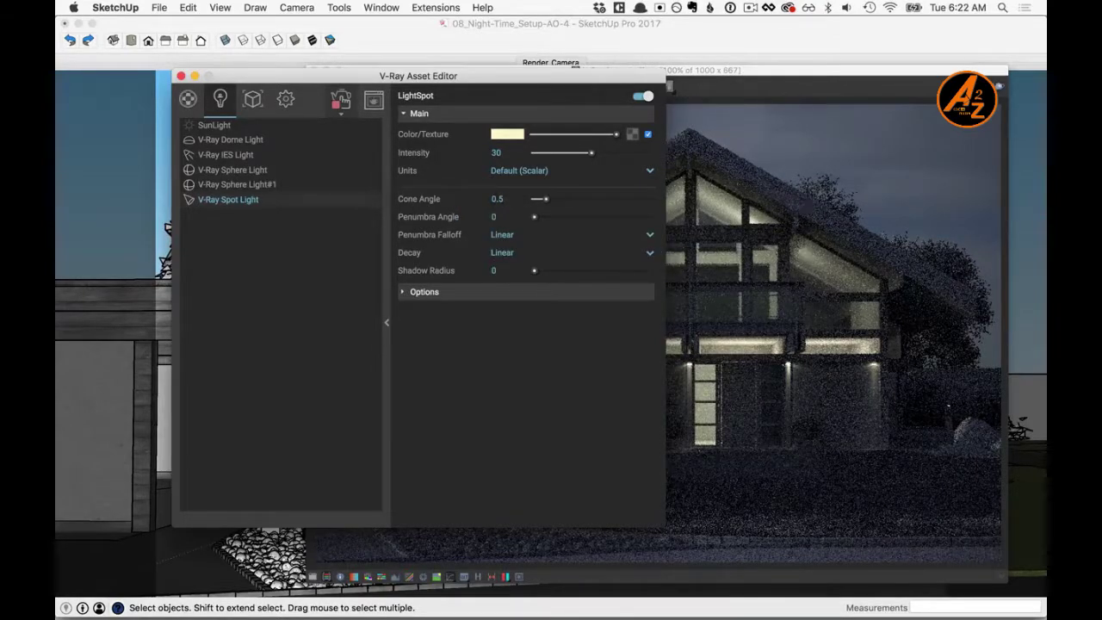
Set the V-Ray Spot Light's penumbra angle to 1 and uncover the render to check it
double_click(506, 216)
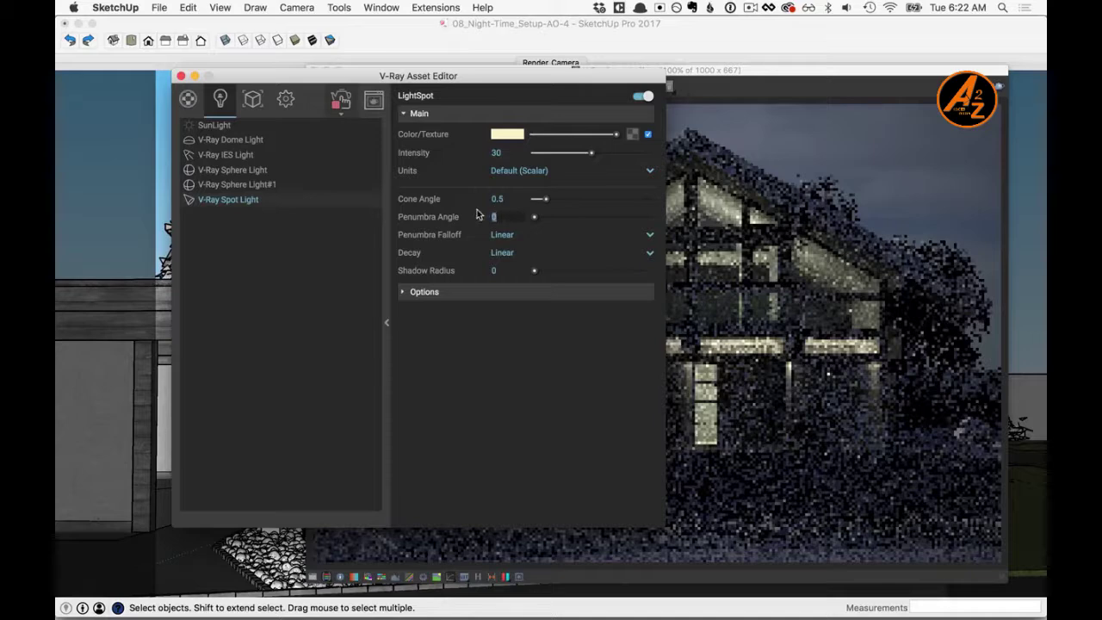
type("1")
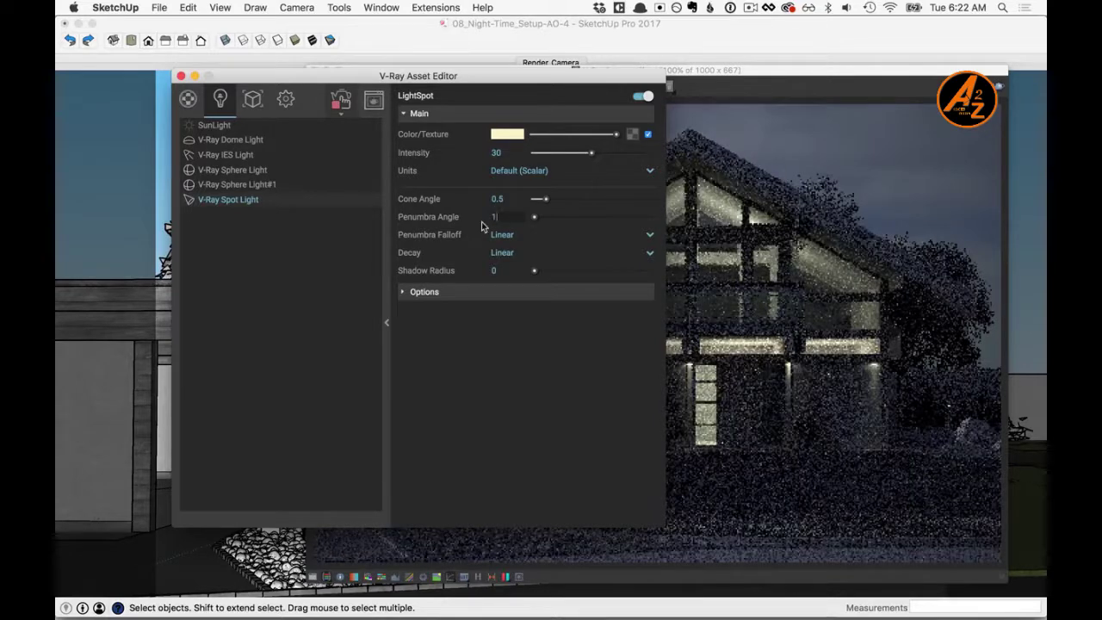
left_click(387, 323)
left_click_drag(362, 76, 267, 91)
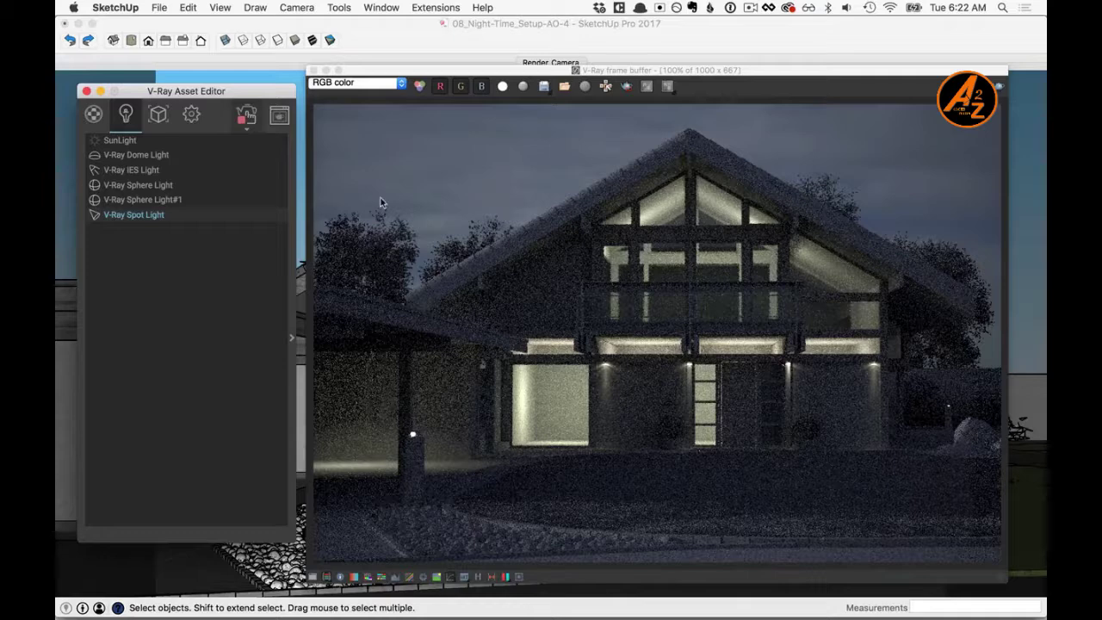
Turn off the material override in the V-Ray render settings
left_click(192, 115)
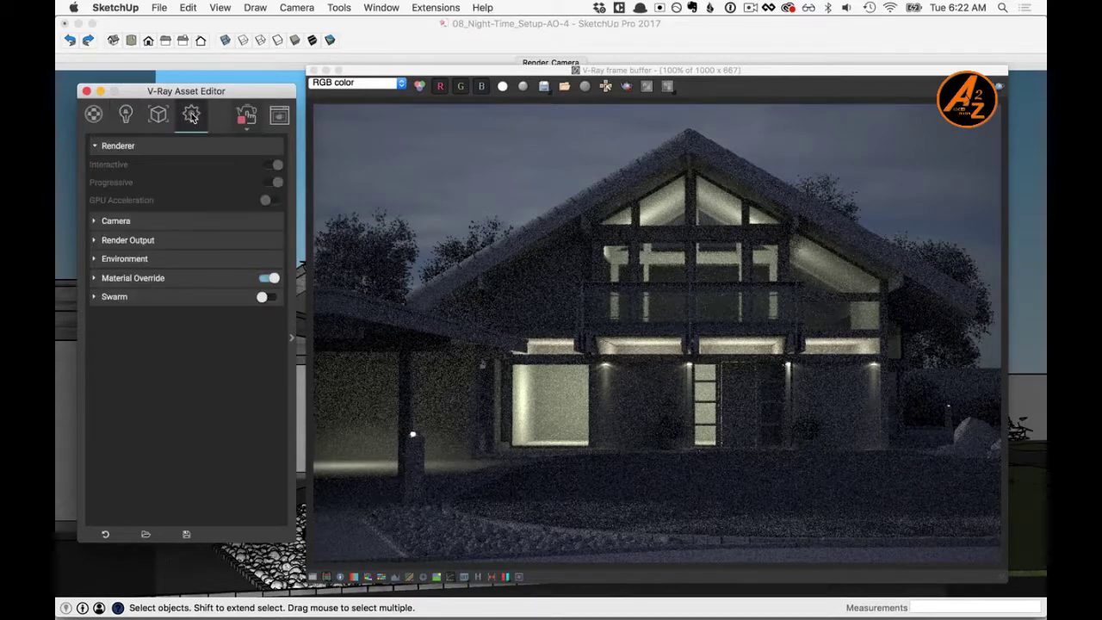
left_click(269, 278)
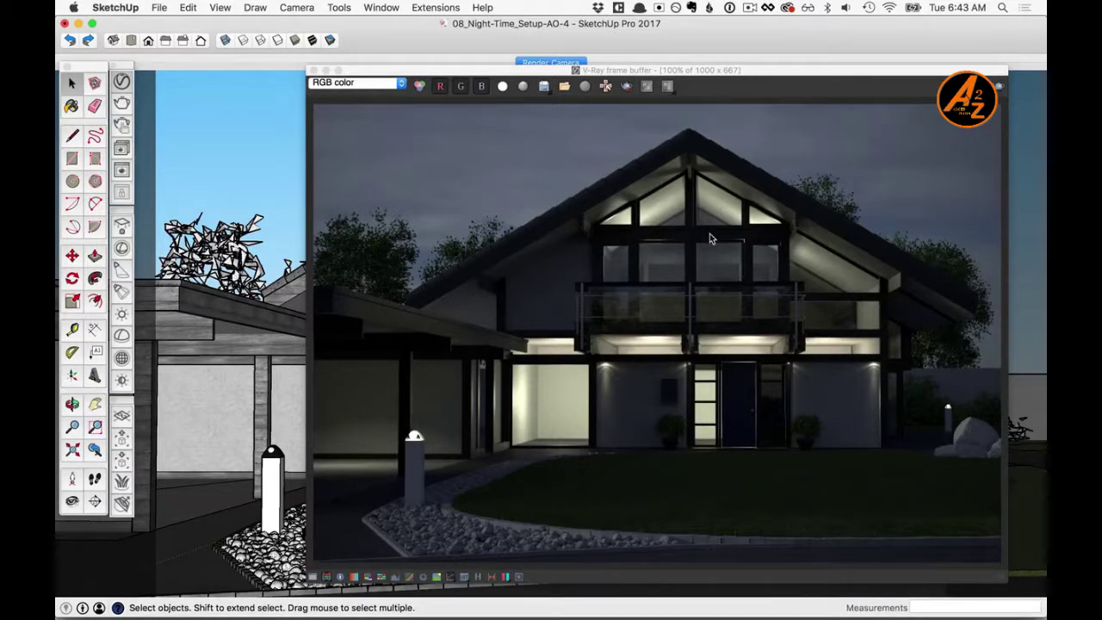
Show the frame buffer's lens effects settings and turn on the bloom effect in Image only mode
left_click(482, 364)
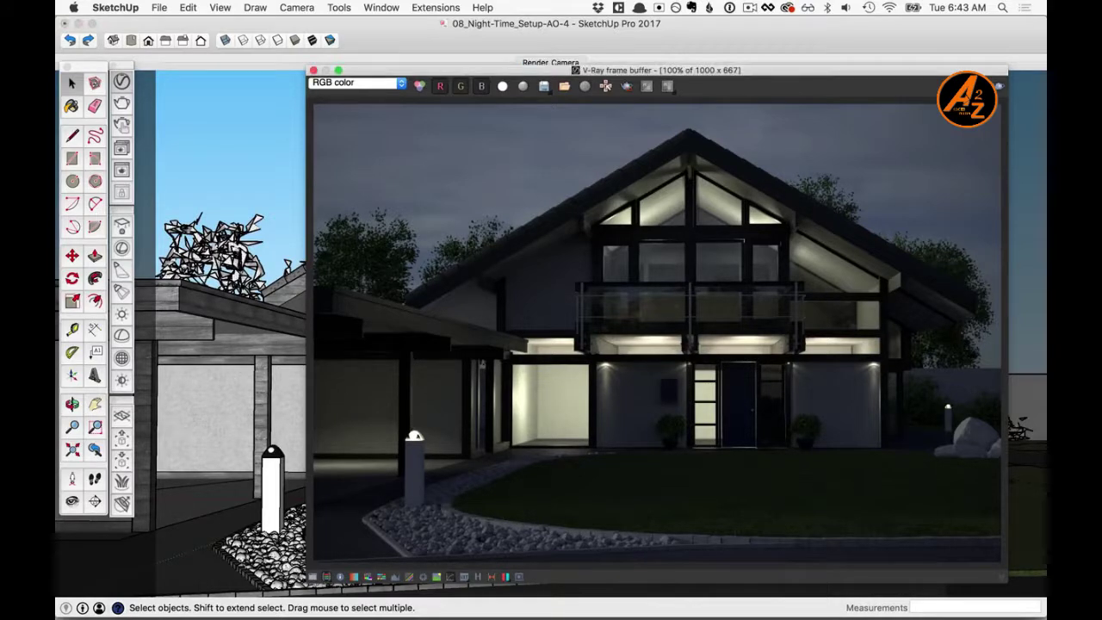
left_click(980, 86)
left_click(521, 578)
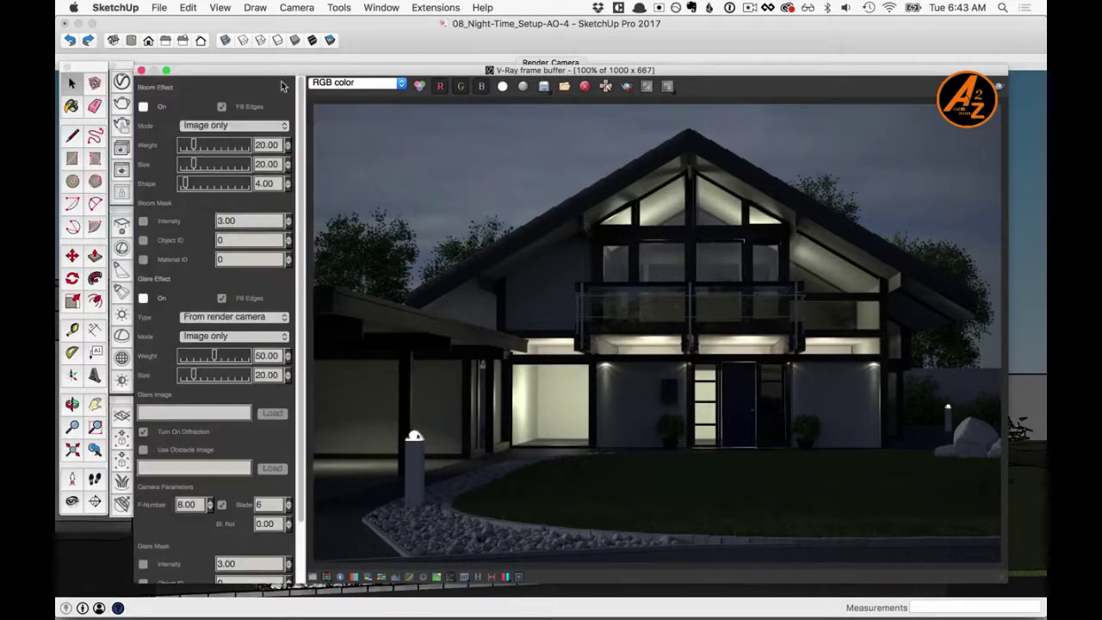
left_click_drag(282, 74, 297, 58)
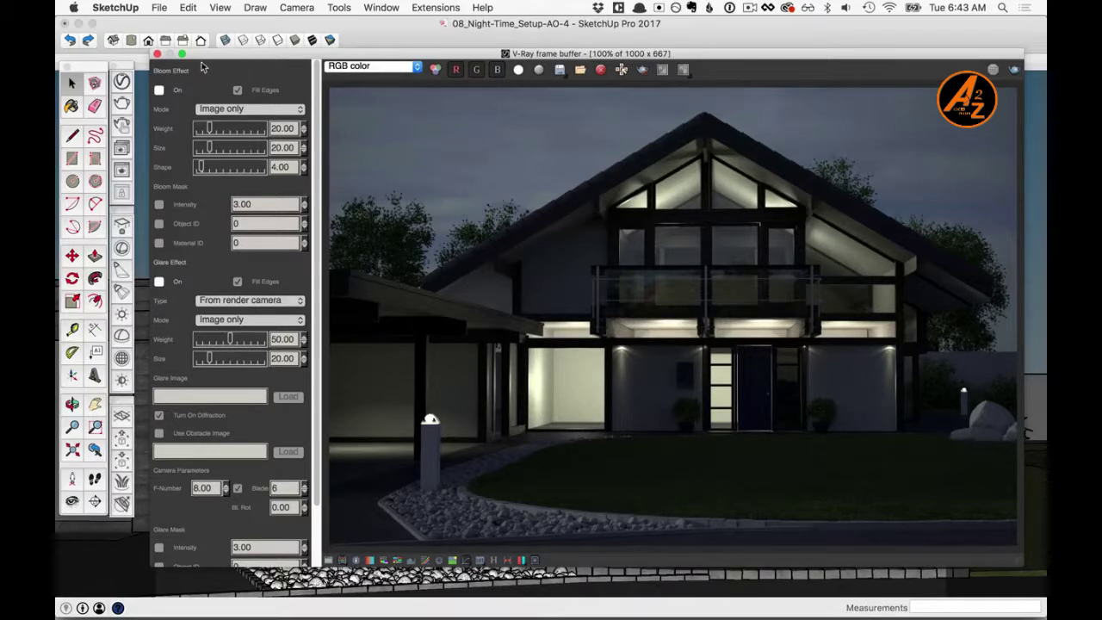
left_click(159, 90)
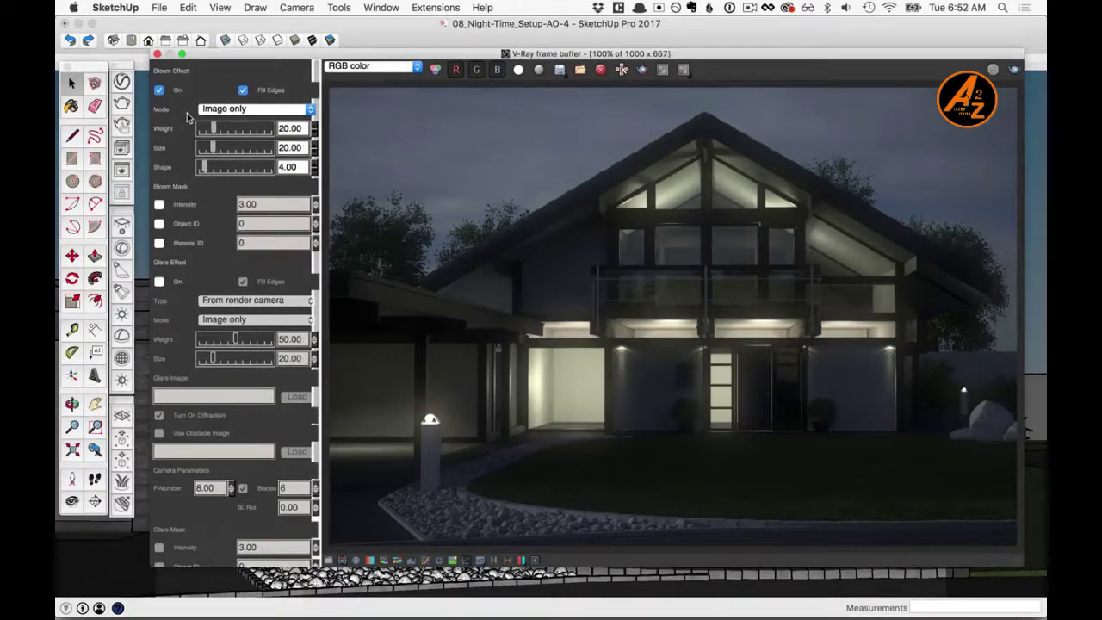
left_click(242, 109)
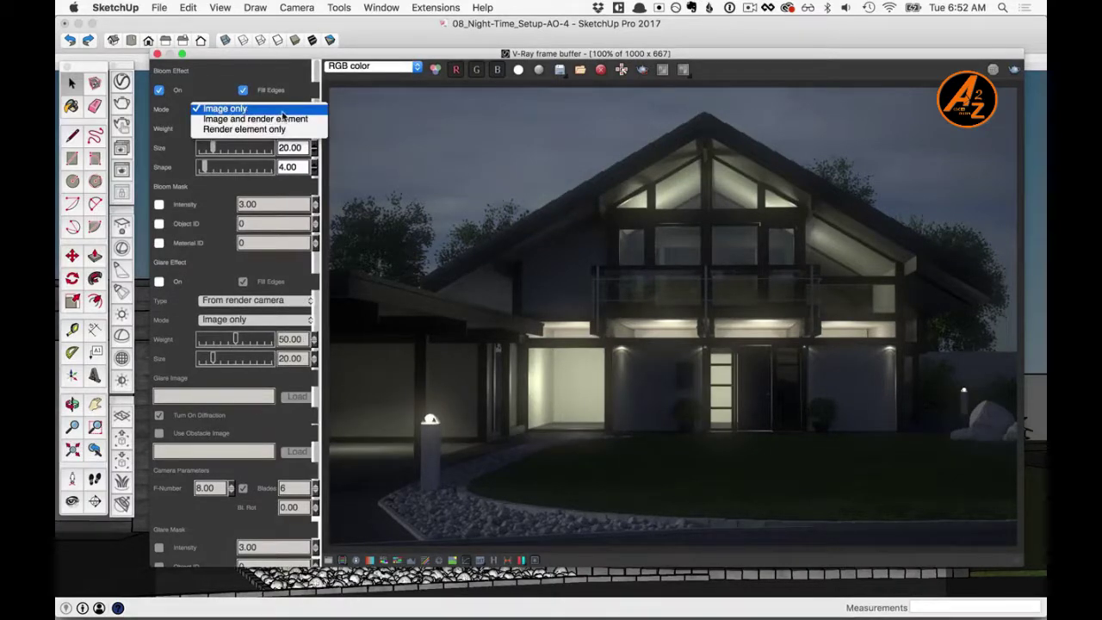
left_click(229, 109)
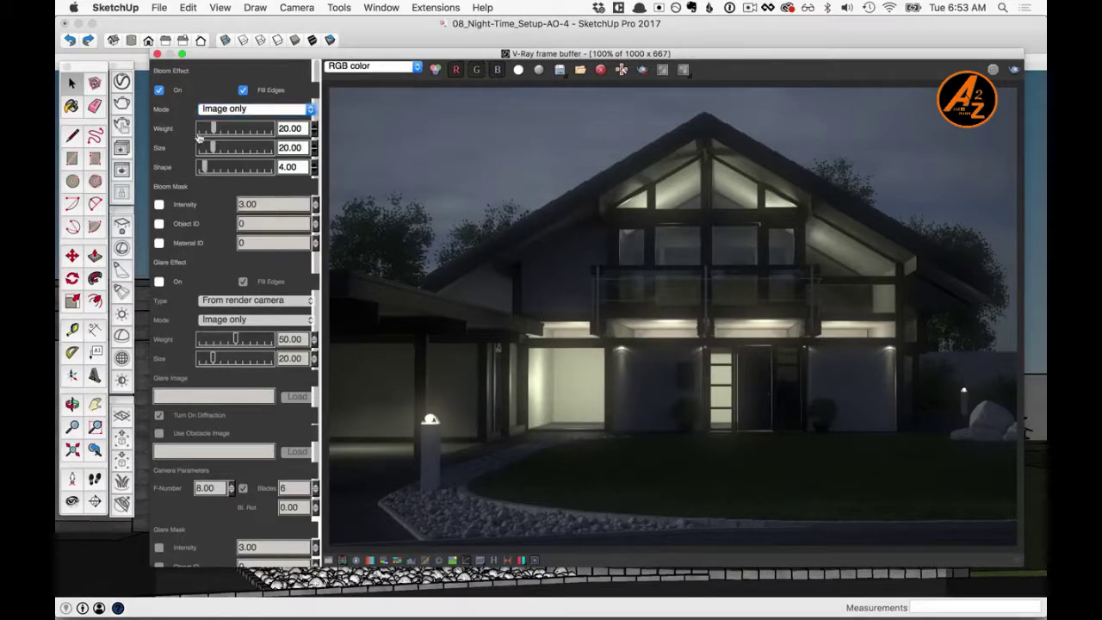
Adjust the bloom effect to a weight of about 35.85, size of about 10.34 and shape of about 16.82
left_click_drag(213, 128, 231, 127)
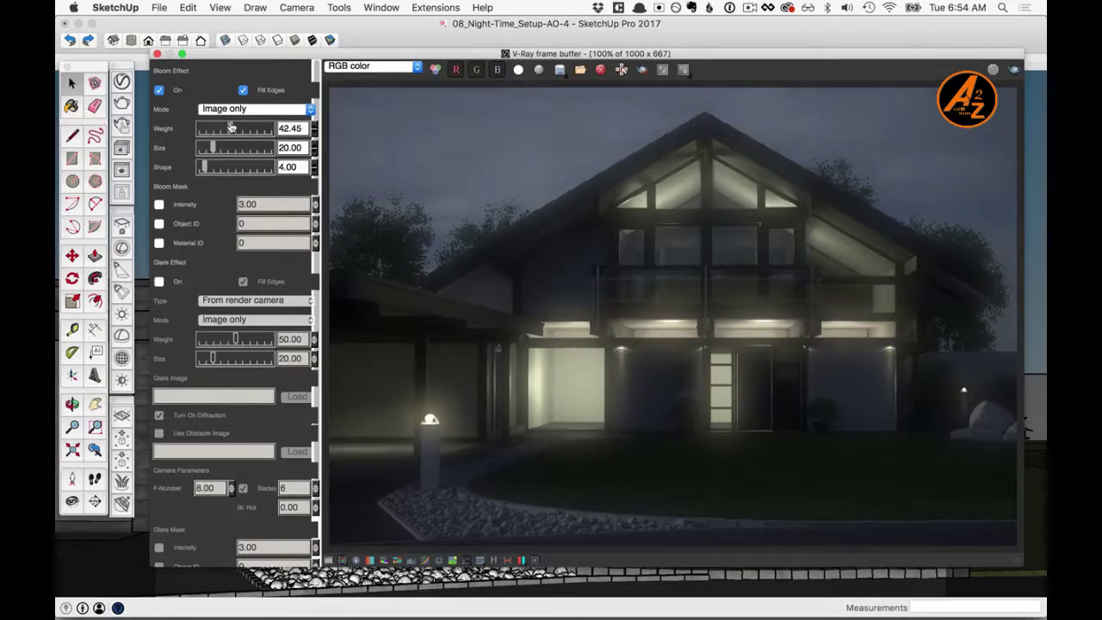
left_click_drag(231, 128, 206, 149)
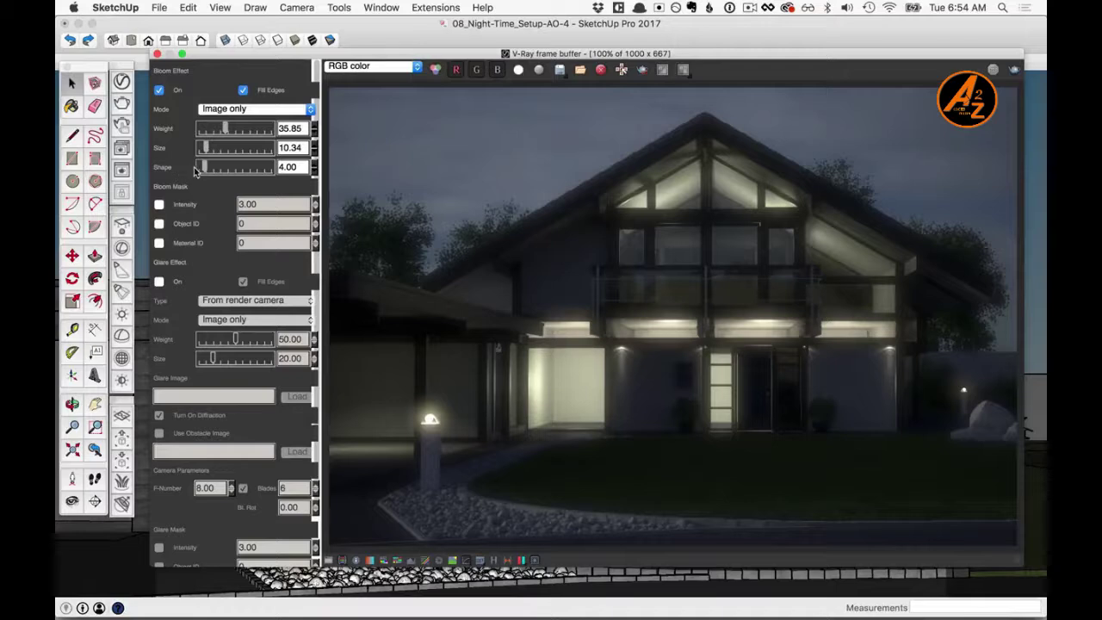
left_click_drag(205, 169, 242, 169)
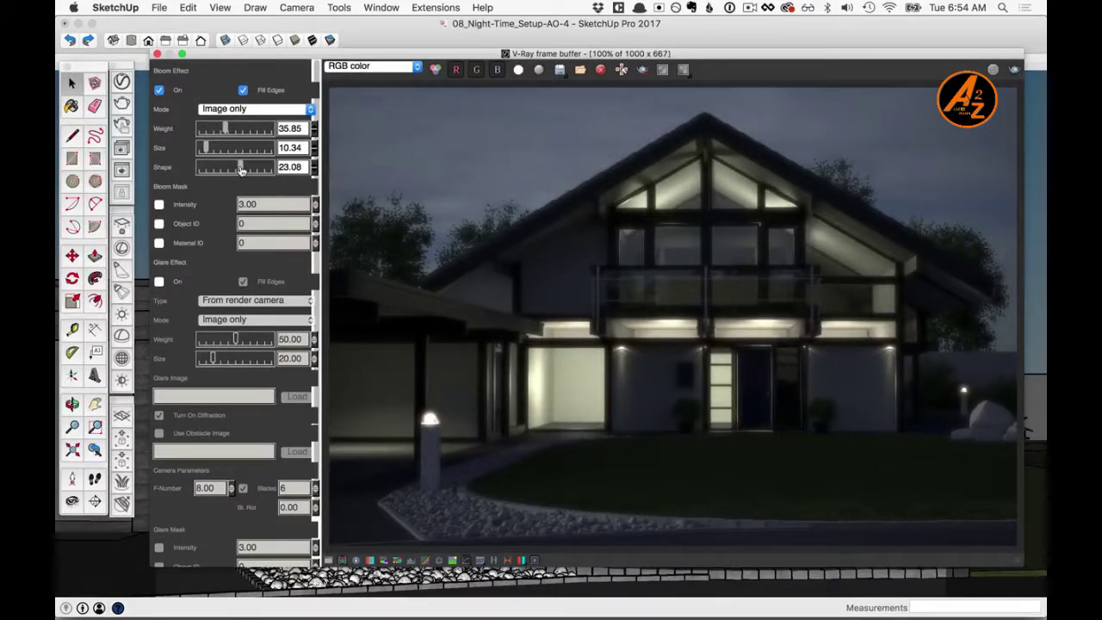
left_click_drag(241, 169, 229, 173)
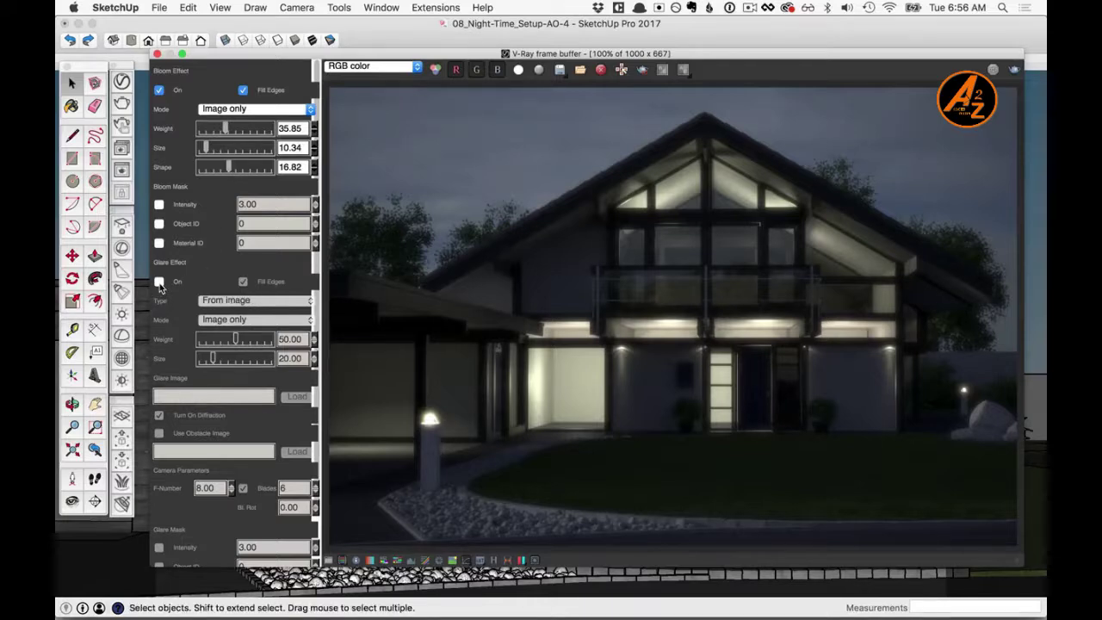
Turn on the glare effect and set its type to From render camera
left_click(159, 283)
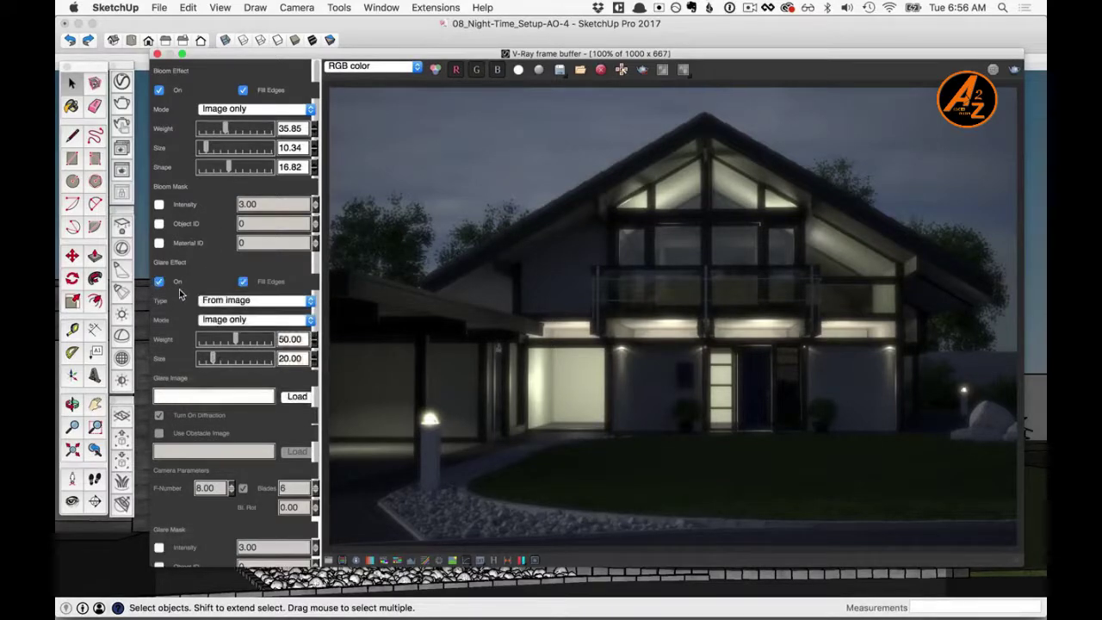
left_click(252, 306)
left_click(251, 303)
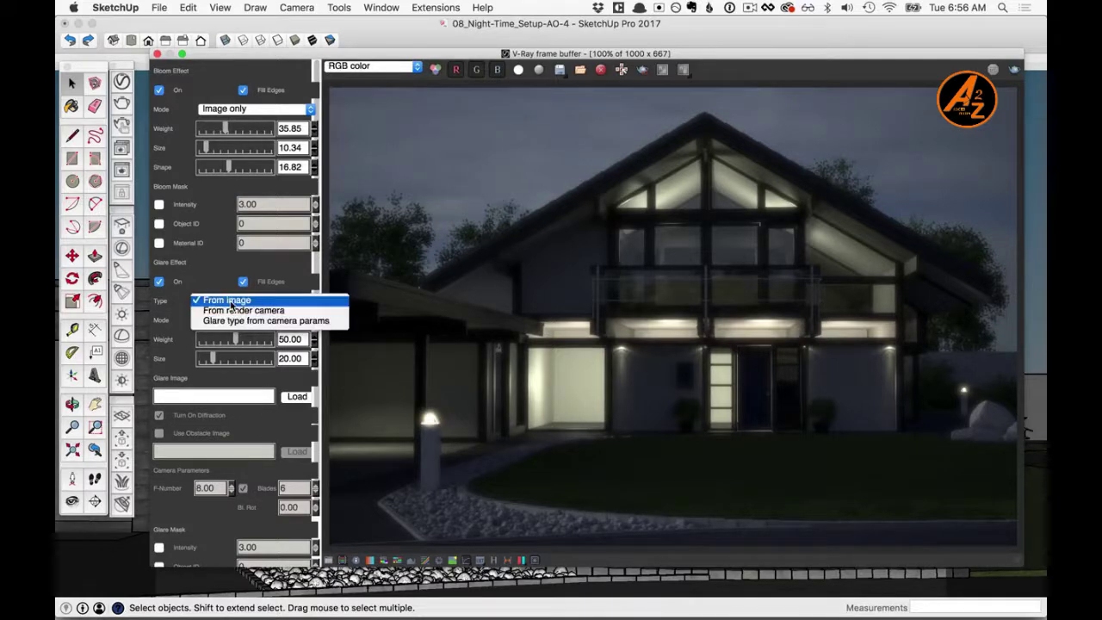
left_click(231, 301)
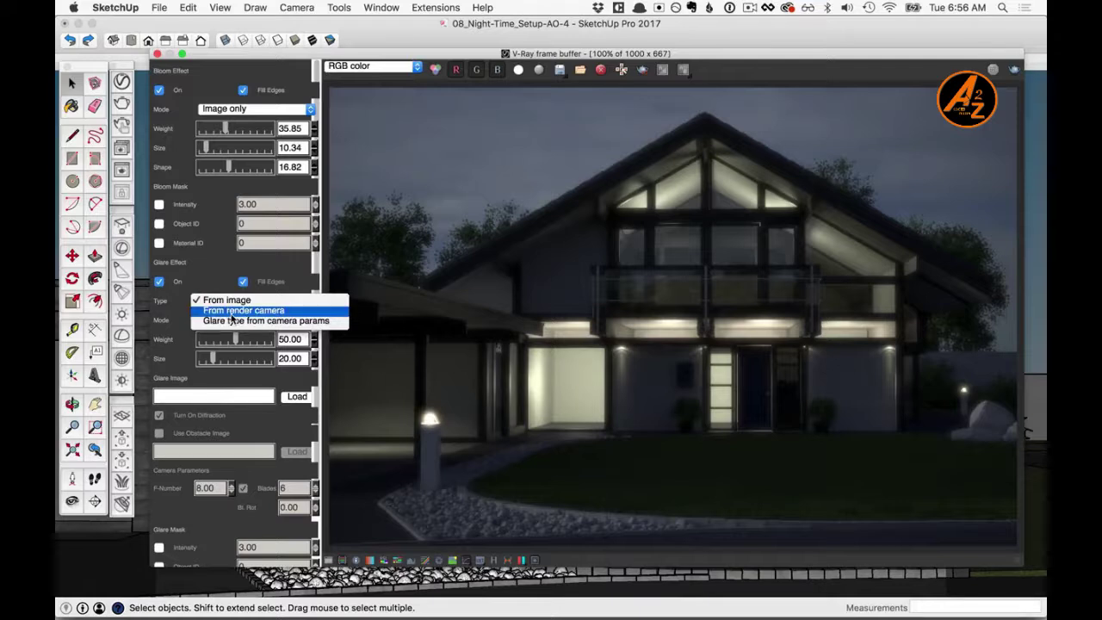
left_click(230, 313)
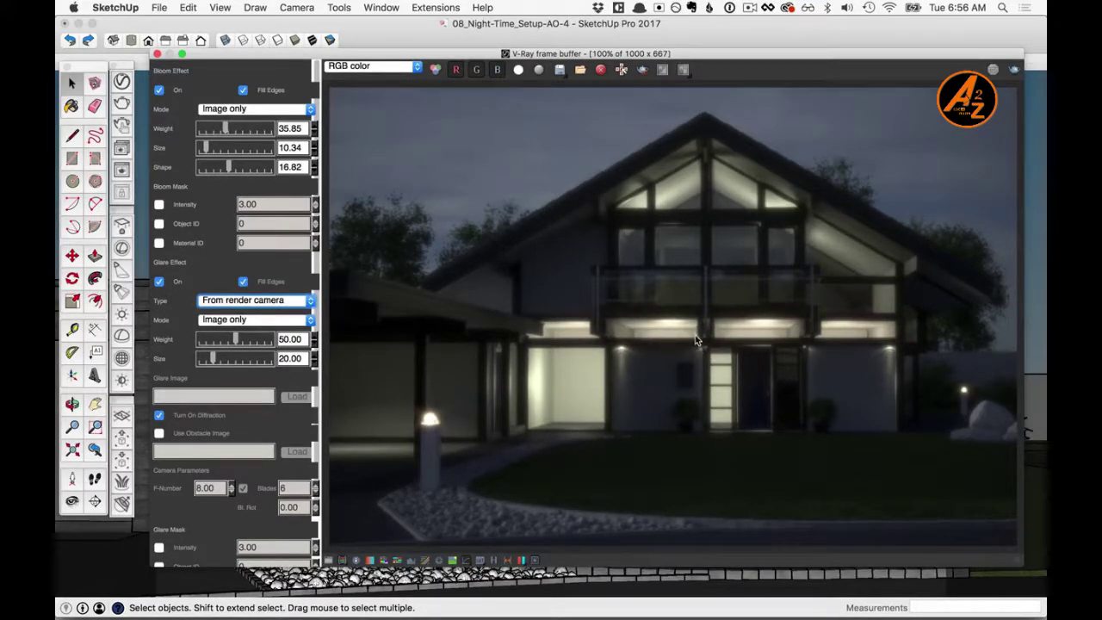
Switch the glare type to Glare type from camera params, keeping the mode at Image only
left_click(256, 305)
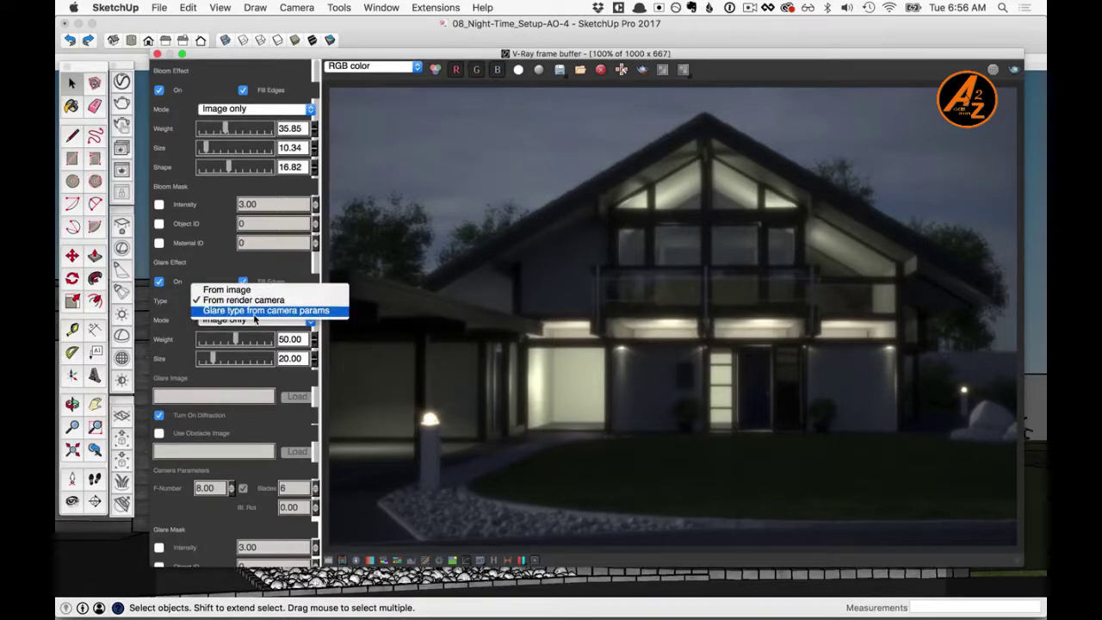
left_click(256, 311)
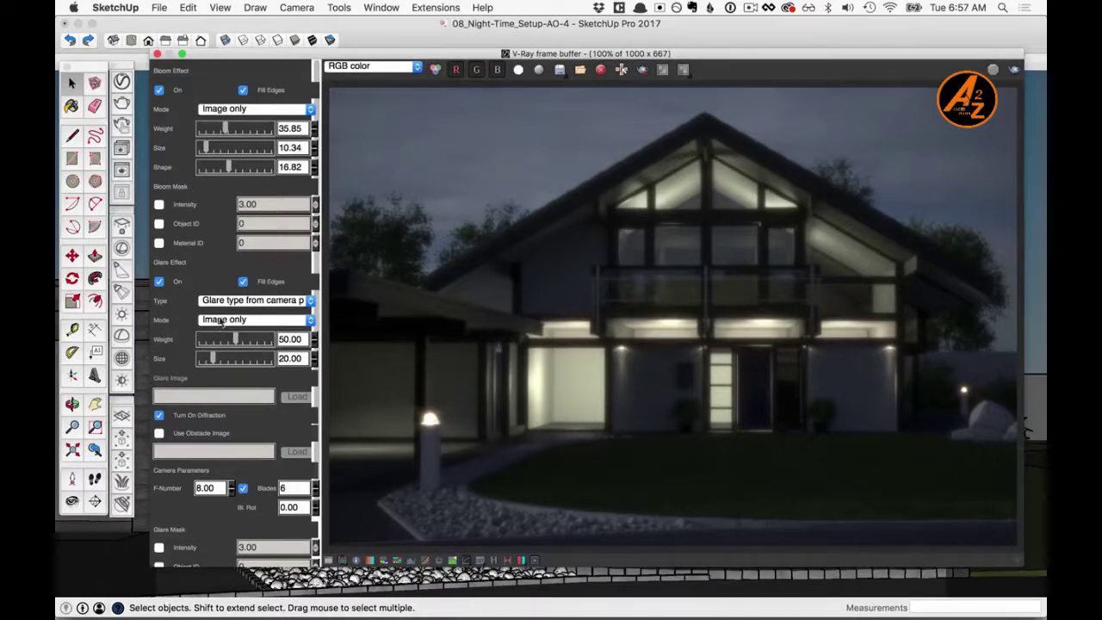
left_click(222, 321)
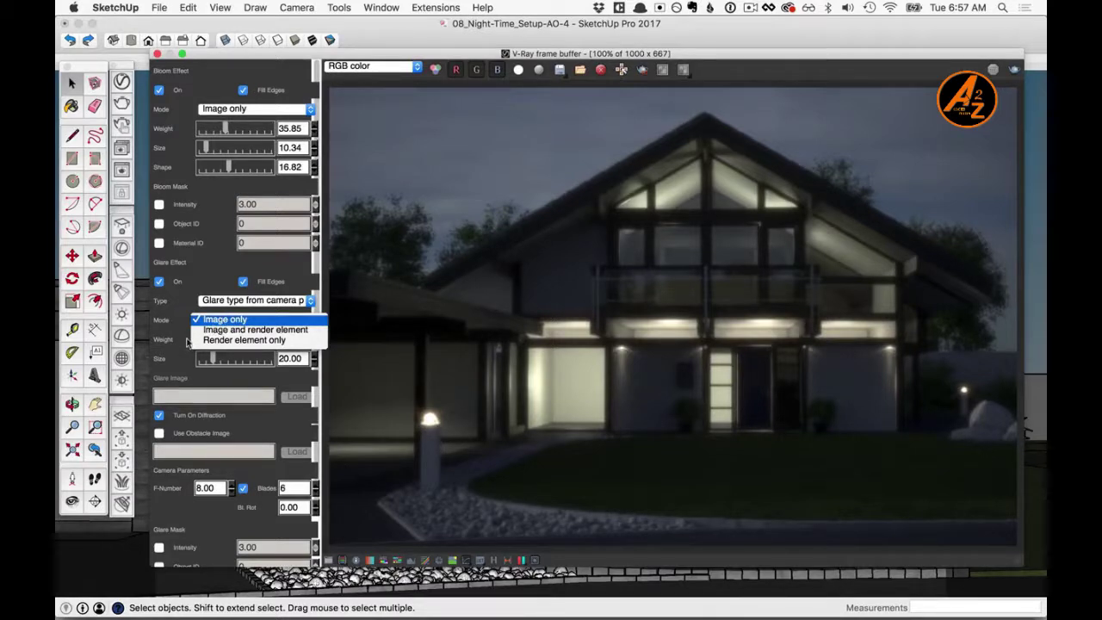
left_click(191, 344)
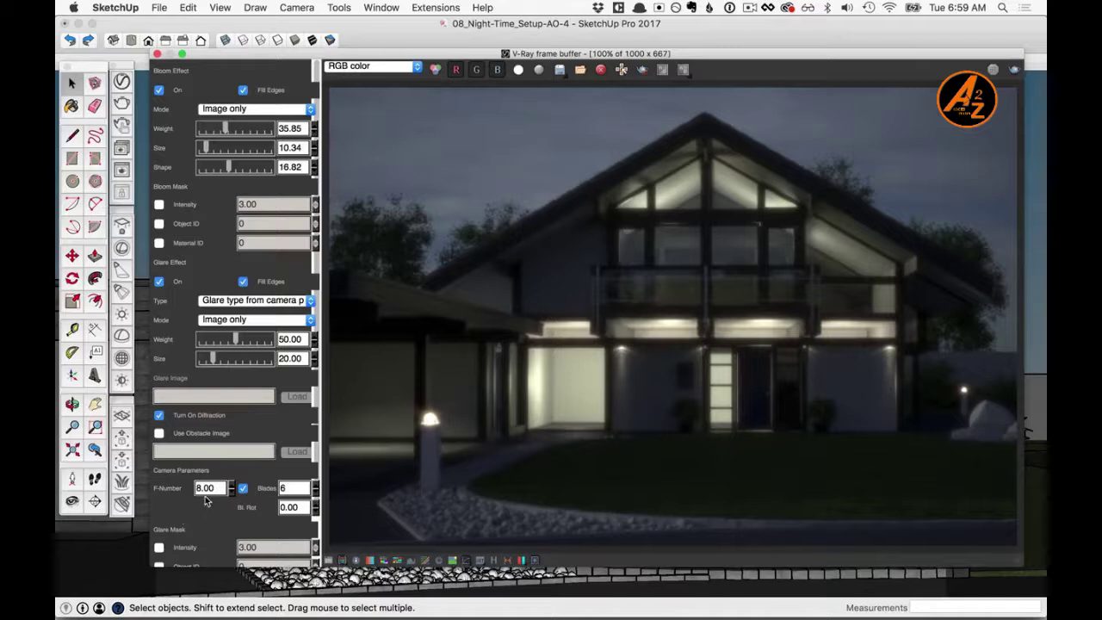
Try an F-Number of 20 in the glare effect's camera parameters
double_click(203, 488)
type("20")
key("Return")
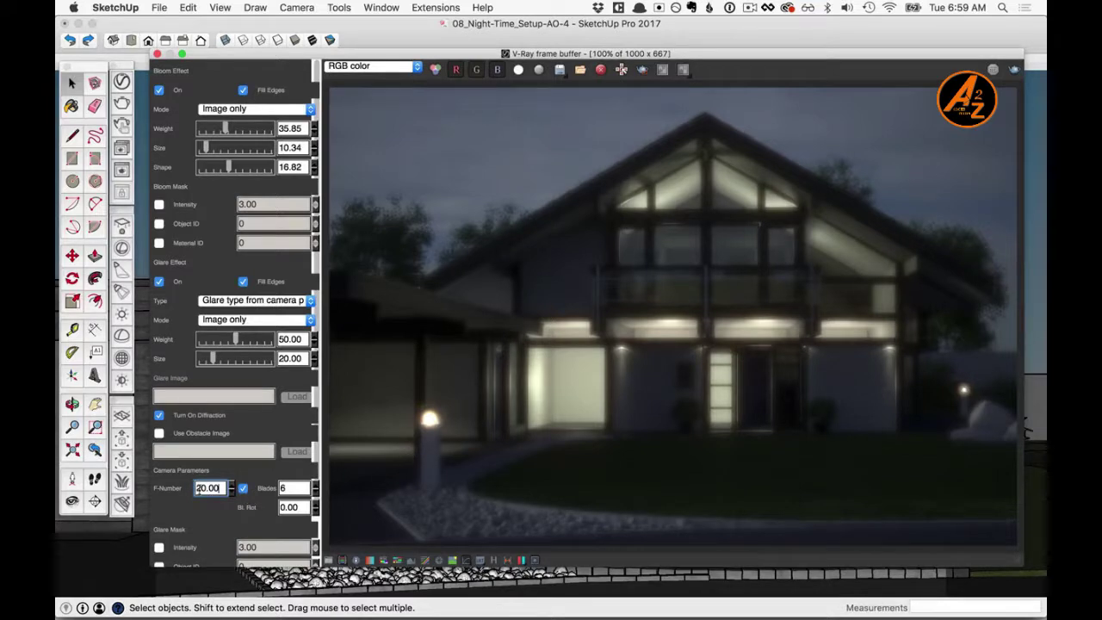
Set the glare camera parameters to F-Number 6, 3 blades and a blade rotation of 7
double_click(204, 489)
type("6")
key("Return")
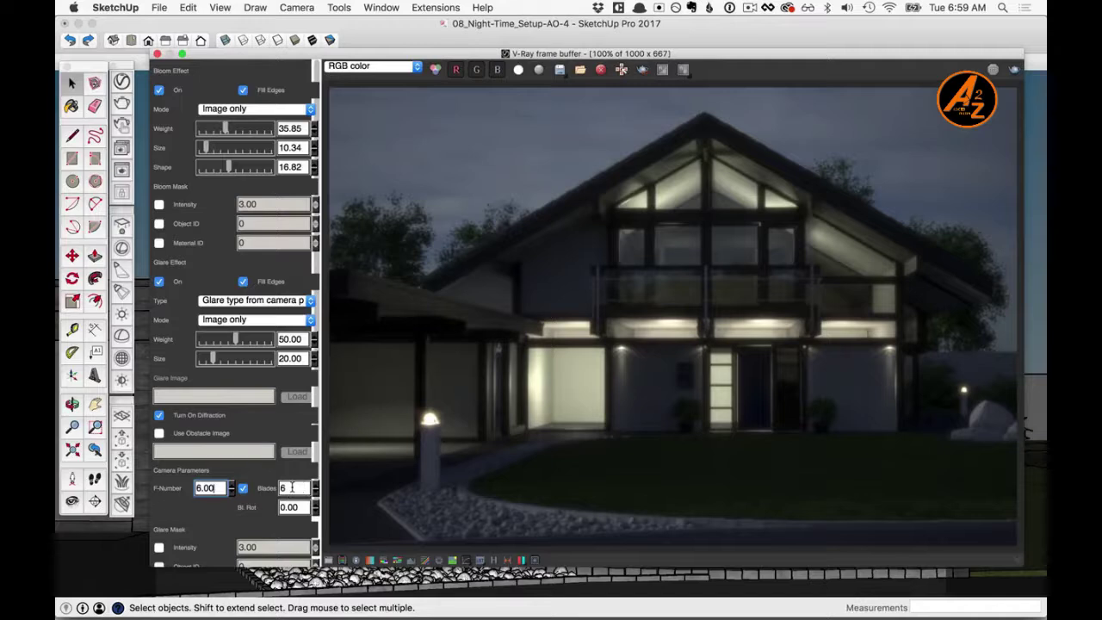
left_click(297, 488)
type("3")
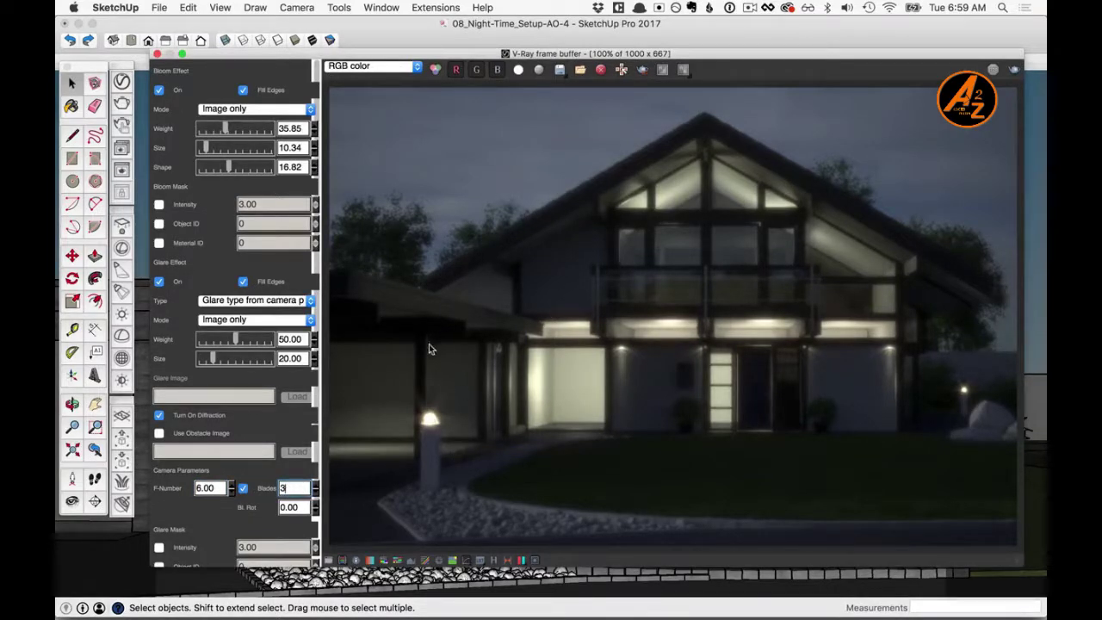
left_click(287, 508)
type("7")
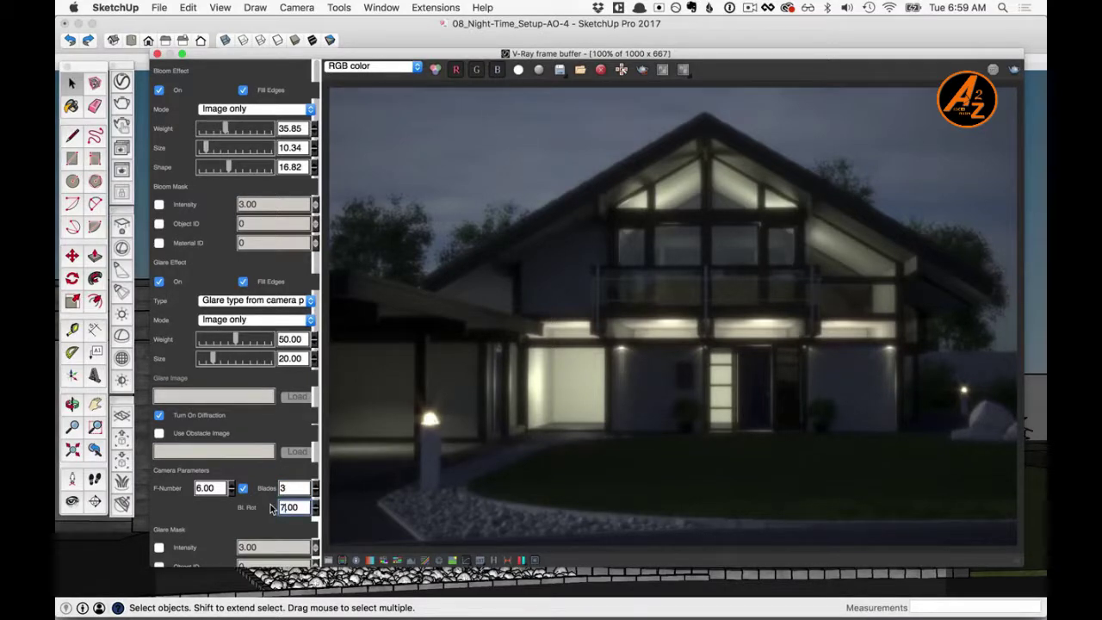